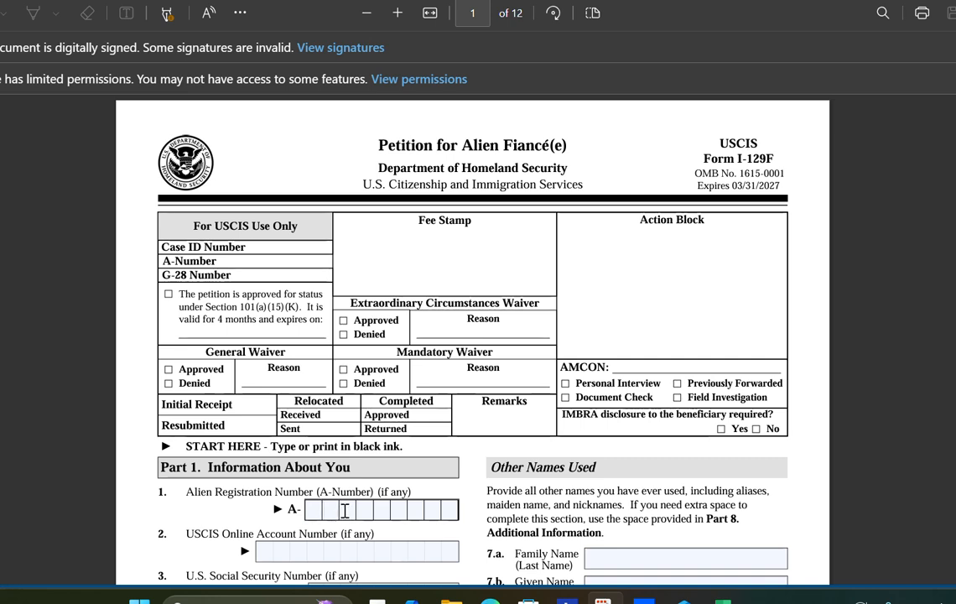
- Keep the Fiancé(e) (K-1 visa) option ticked and answer No to the Form I-130 question
scroll(333, 527, down, 1)
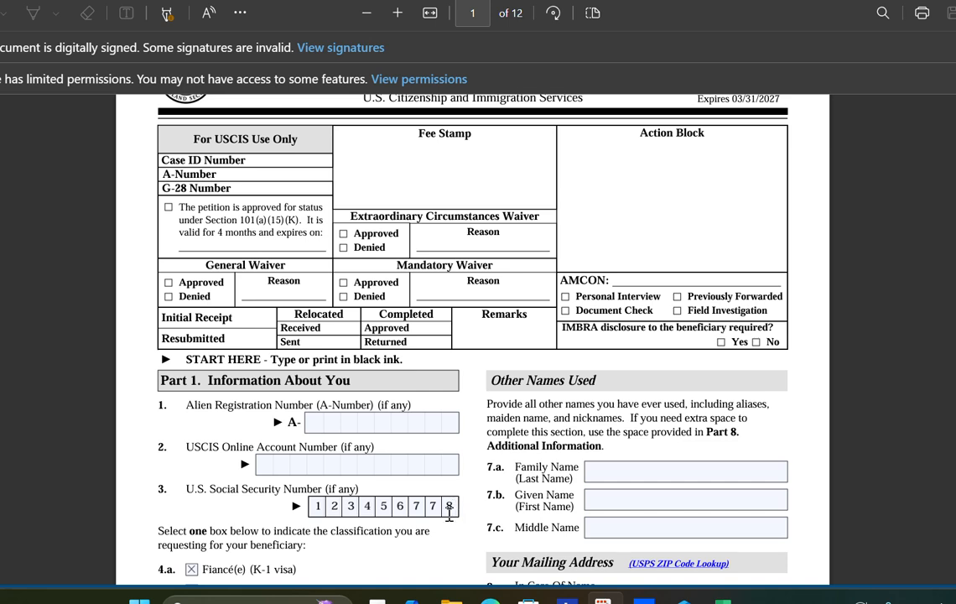
scroll(449, 513, down, 1)
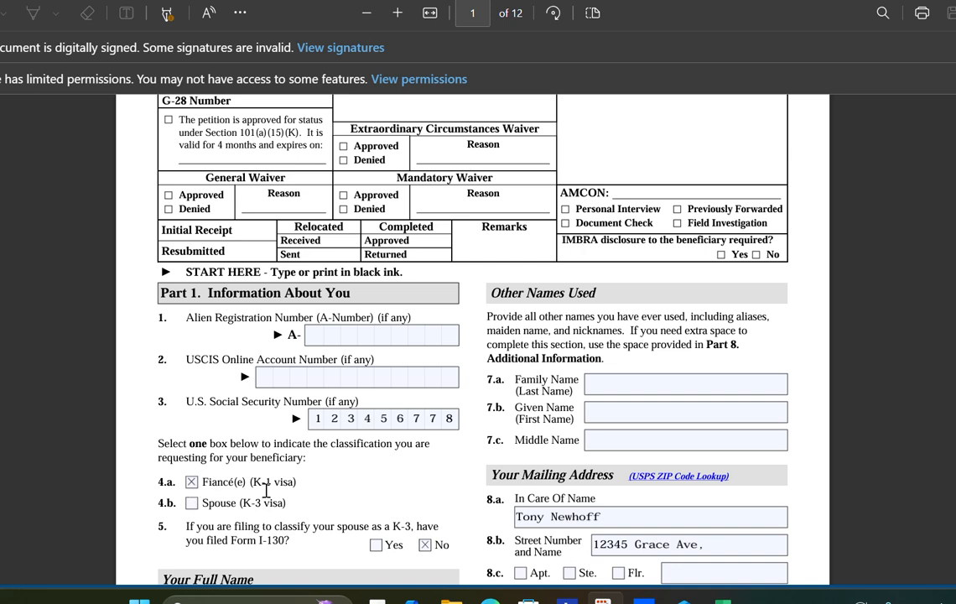
click(192, 482)
click(192, 483)
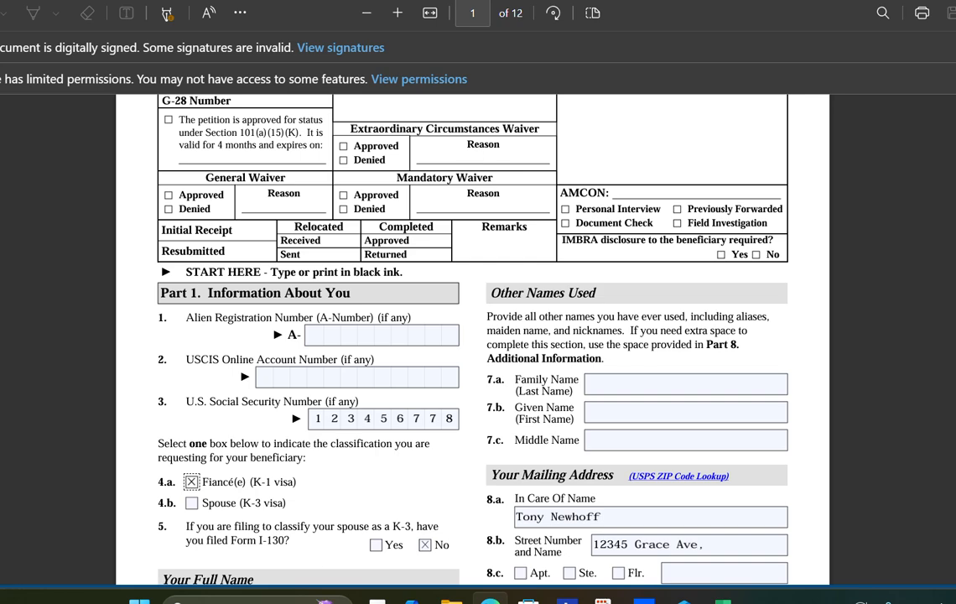
scroll(411, 546, down, 1)
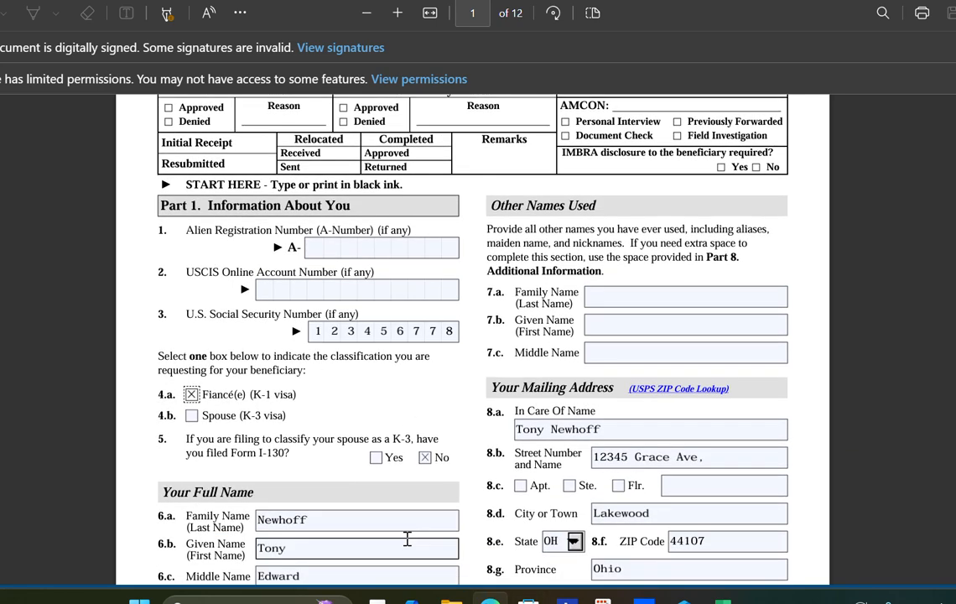
click(426, 464)
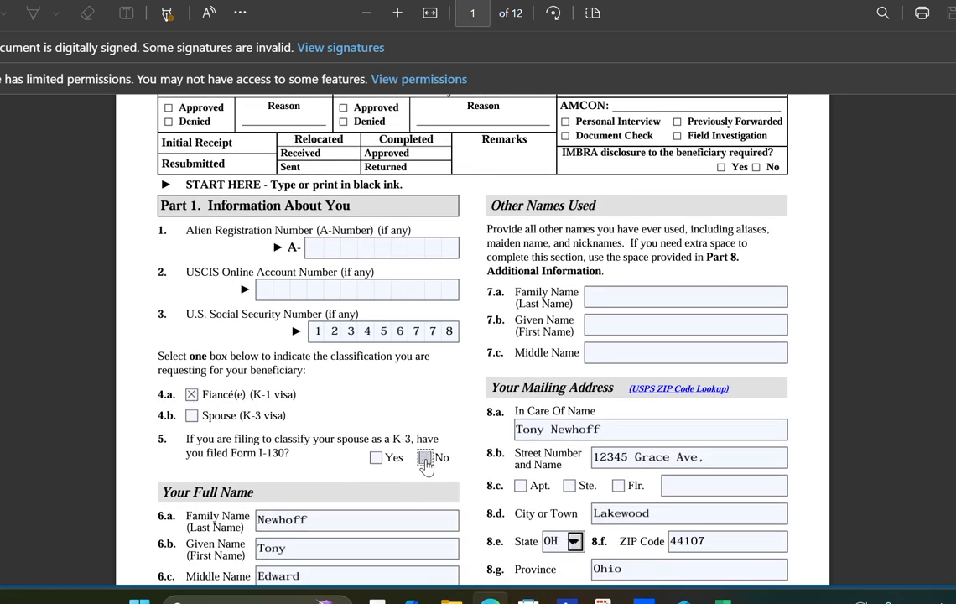
scroll(363, 502, down, 1)
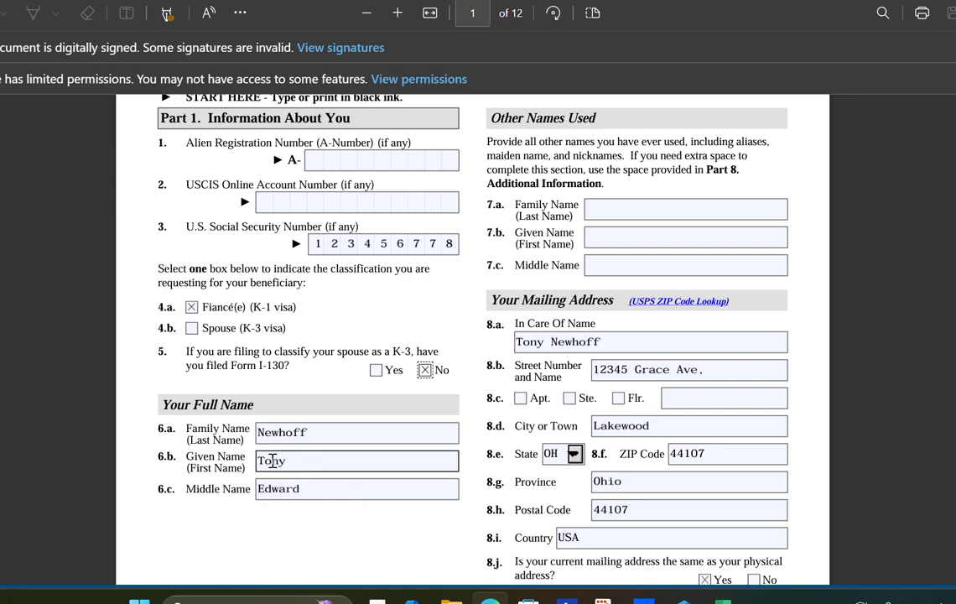
scroll(191, 433, up, 1)
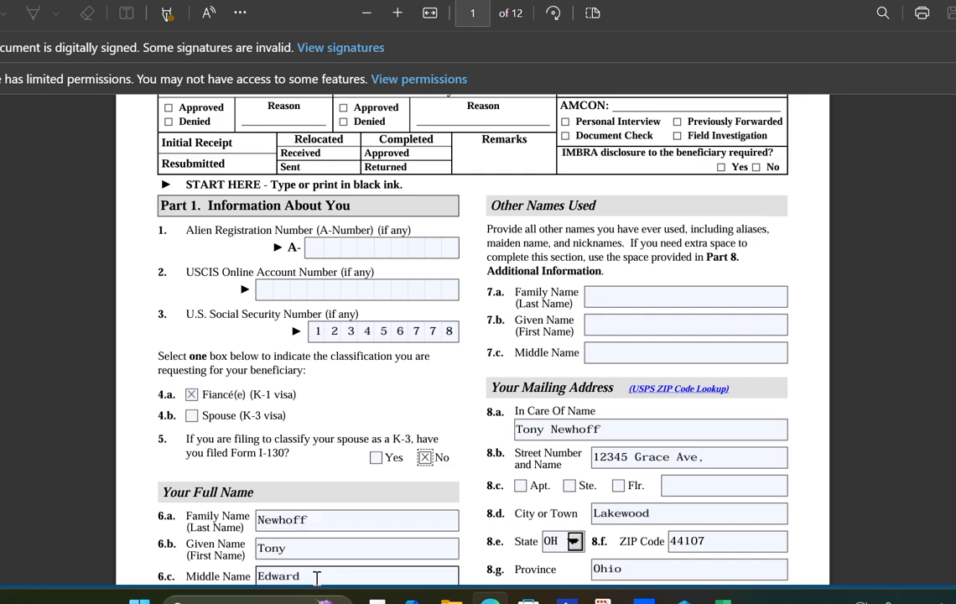
scroll(318, 576, down, 3)
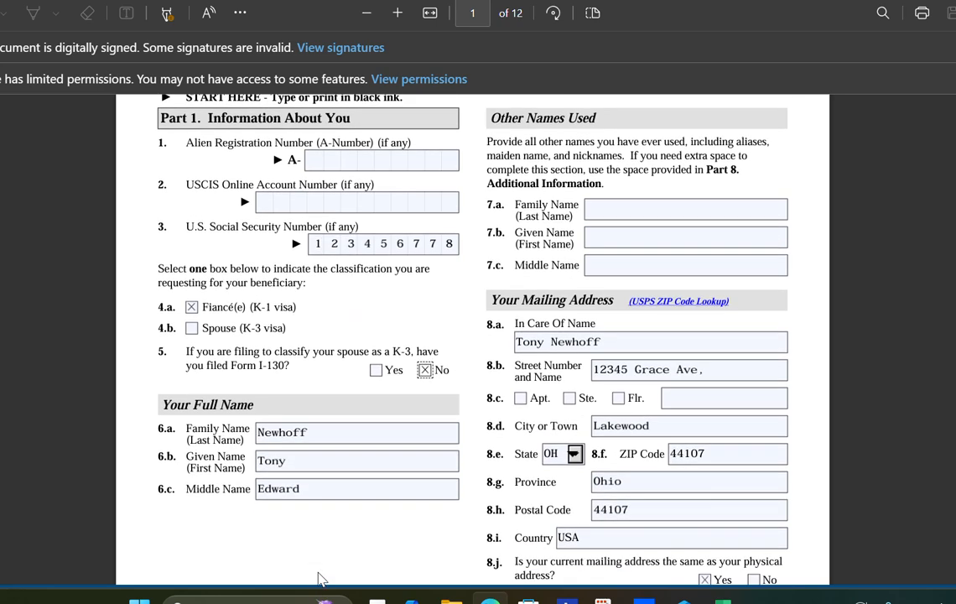
scroll(405, 562, up, 3)
scroll(402, 562, up, 3)
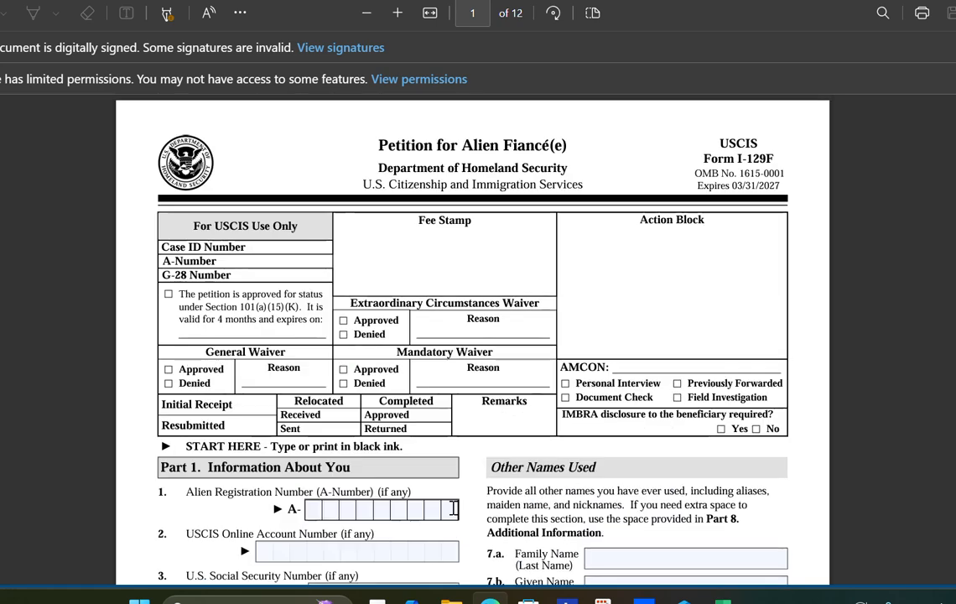
scroll(669, 518, down, 2)
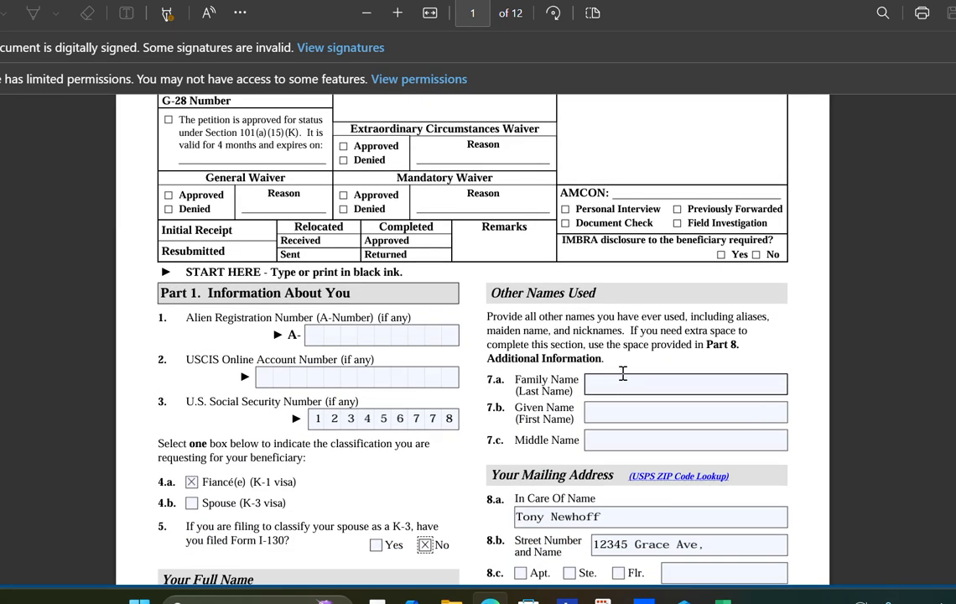
- Enter the other family name in 7.a, then capitalise the given and middle names in 7.b and 7.c
click(611, 381)
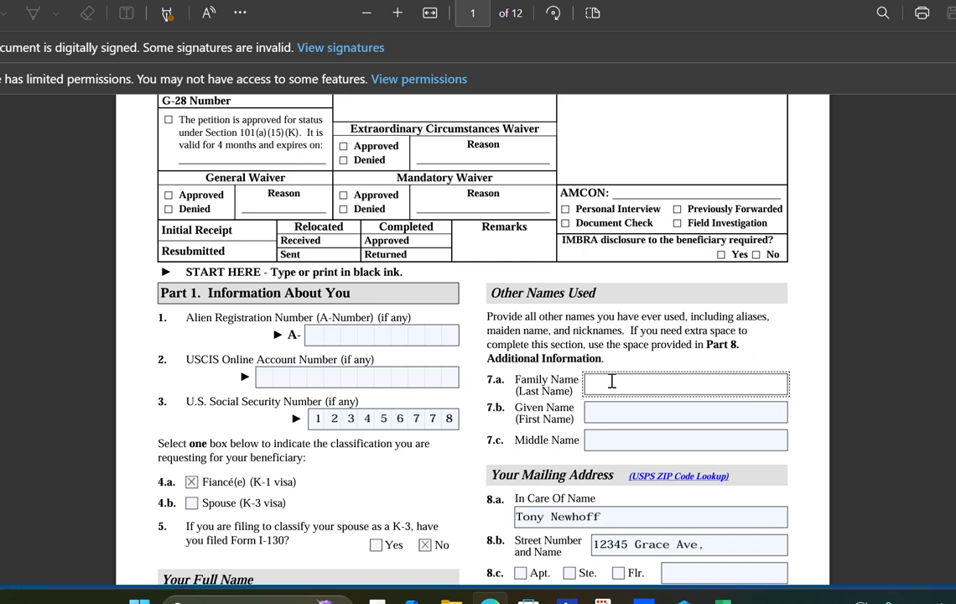
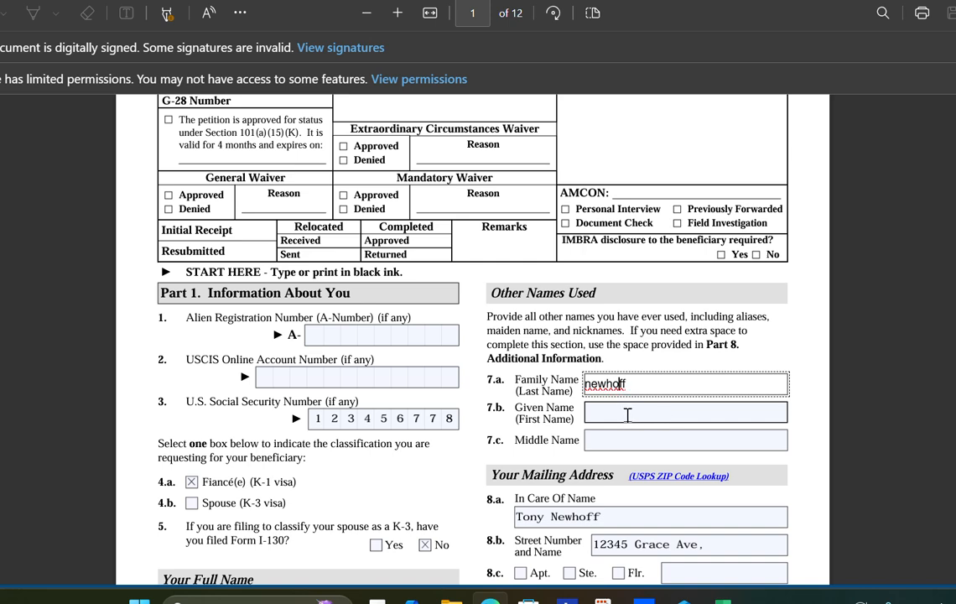
click(627, 414)
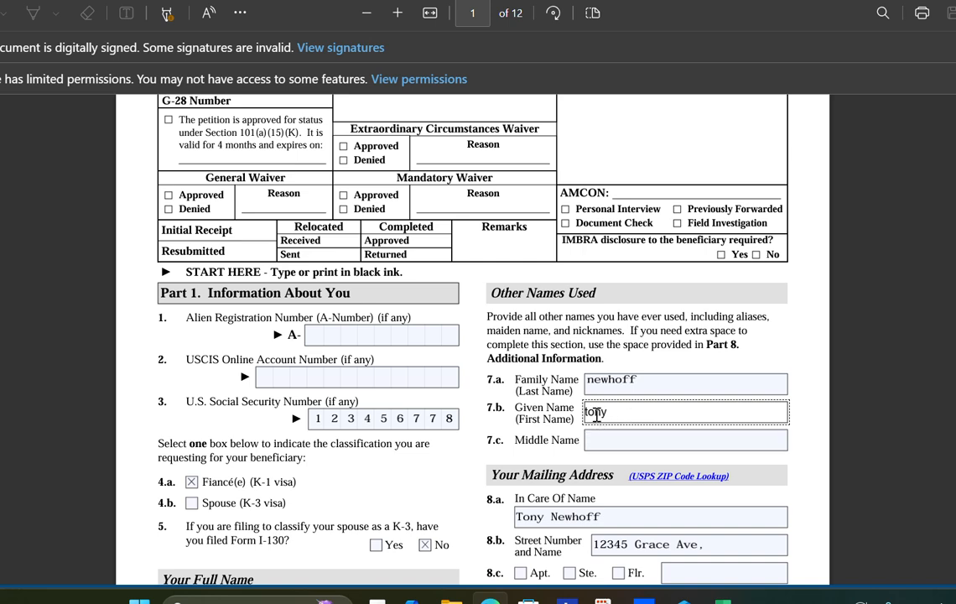
click(589, 410)
key(BackSpace)
text(T)
click(604, 439)
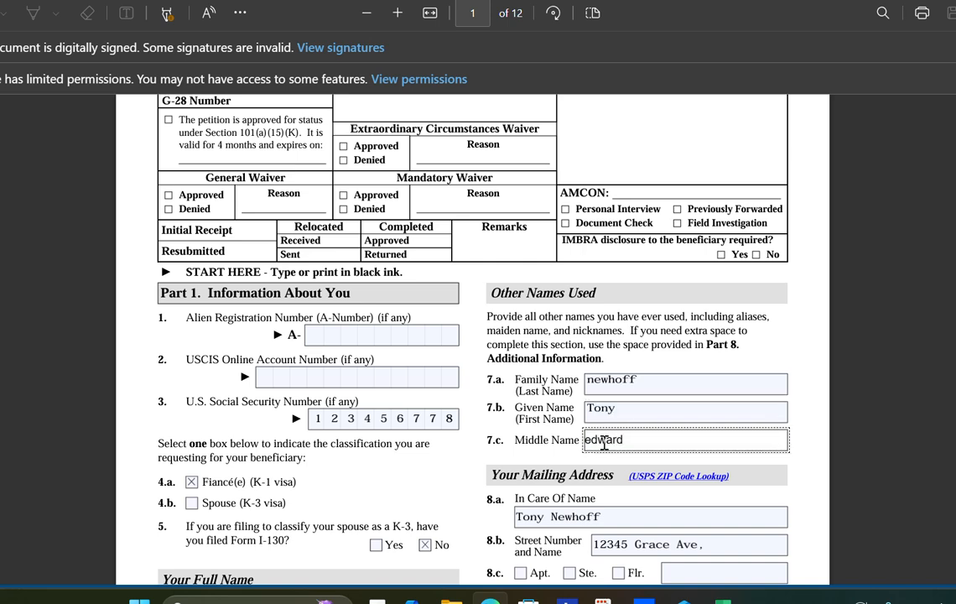
click(591, 440)
key(BackSpace)
text(E)
scroll(606, 484, down, 1)
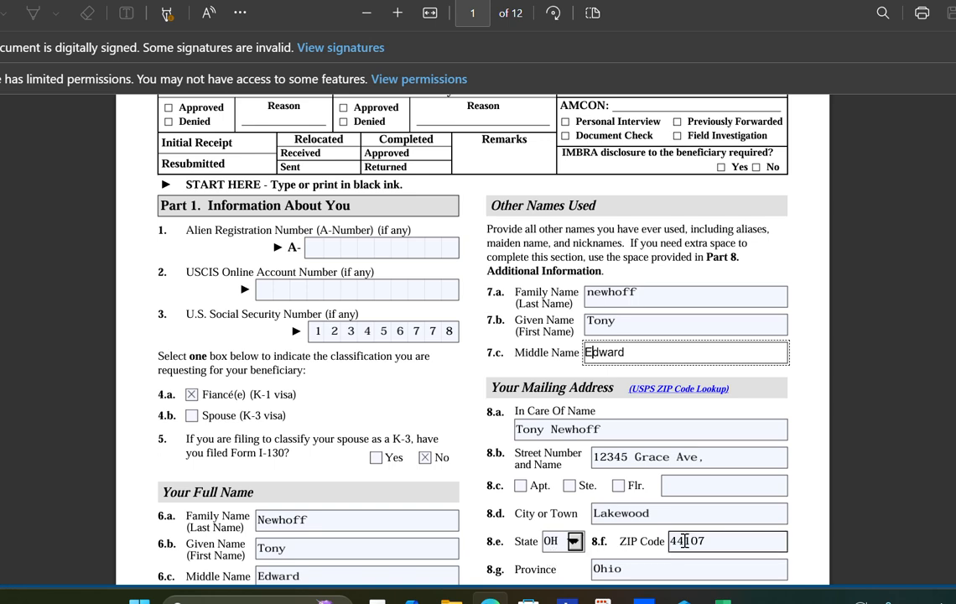
scroll(683, 508, down, 2)
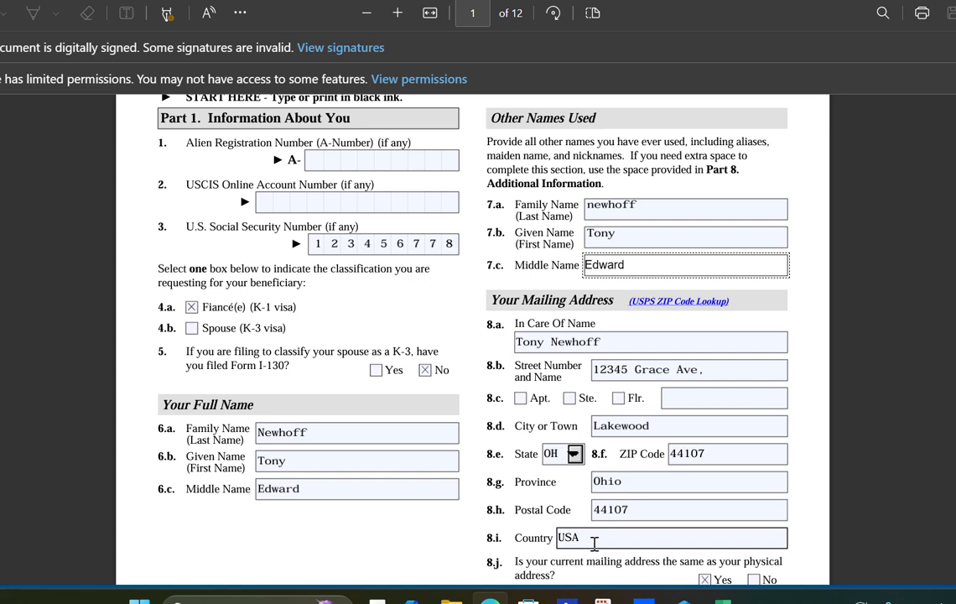
scroll(596, 542, down, 1)
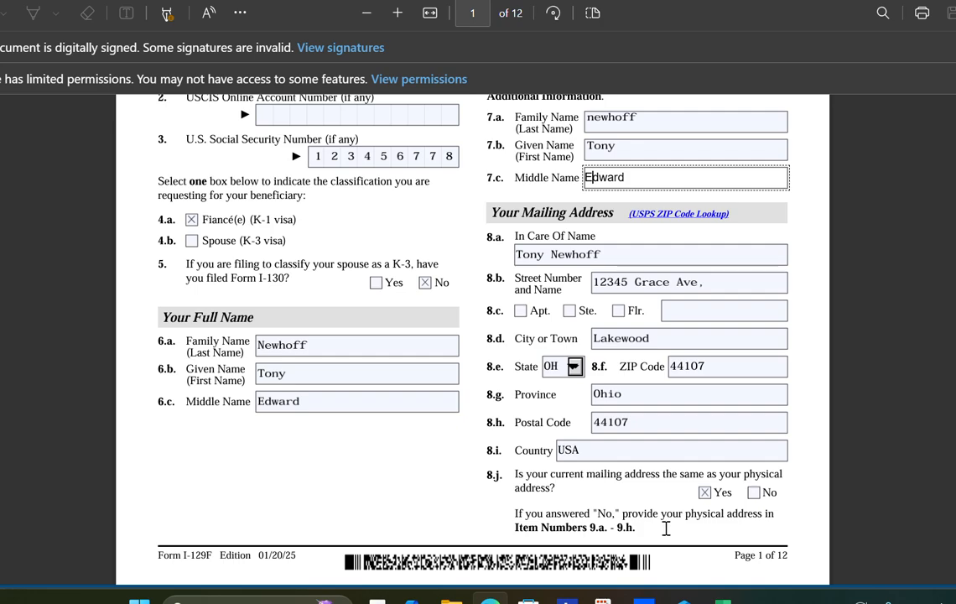
scroll(670, 528, down, 2)
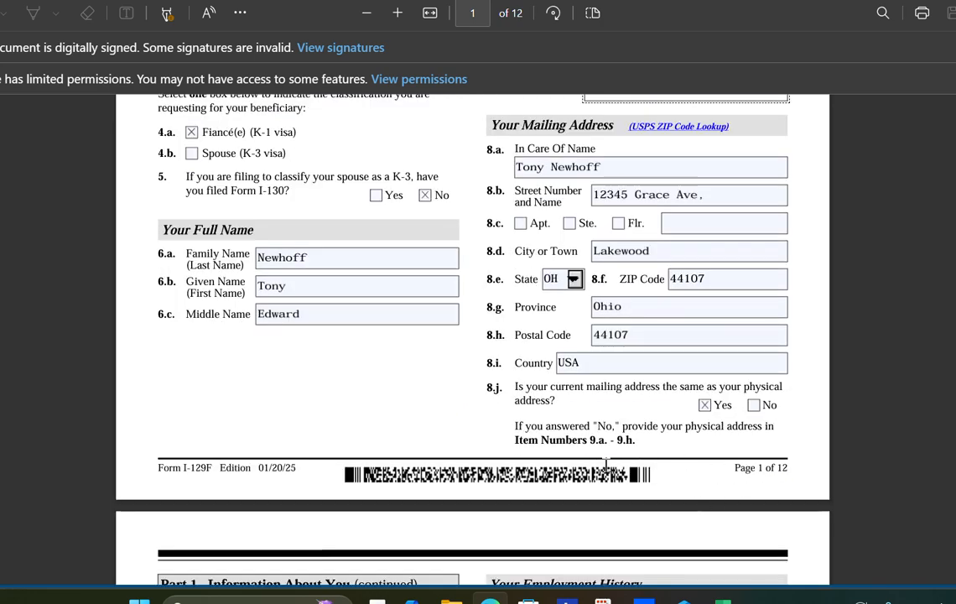
- Scroll down to page 2's Physical Address history and Employer fields
scroll(606, 464, down, 10)
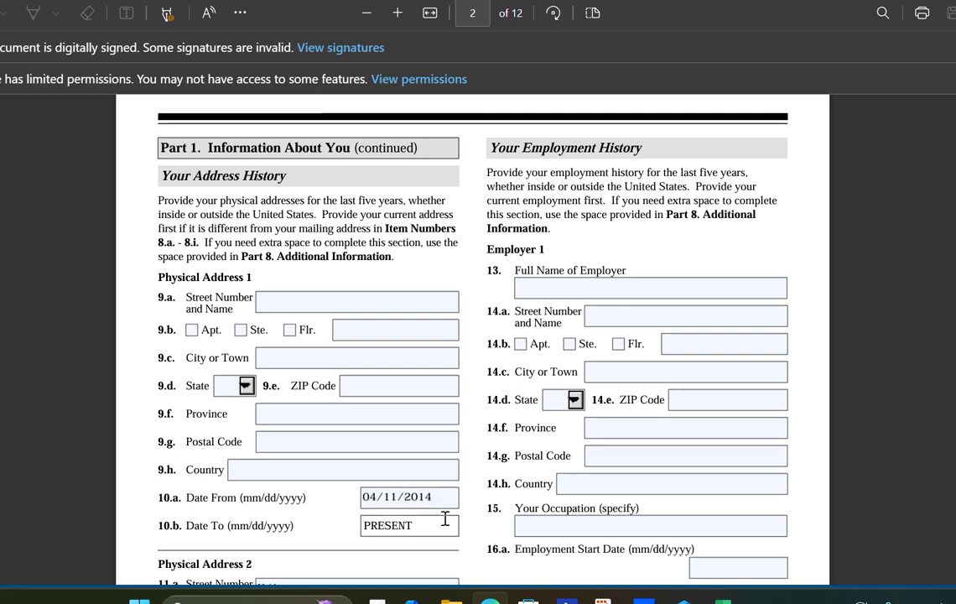
scroll(390, 528, down, 2)
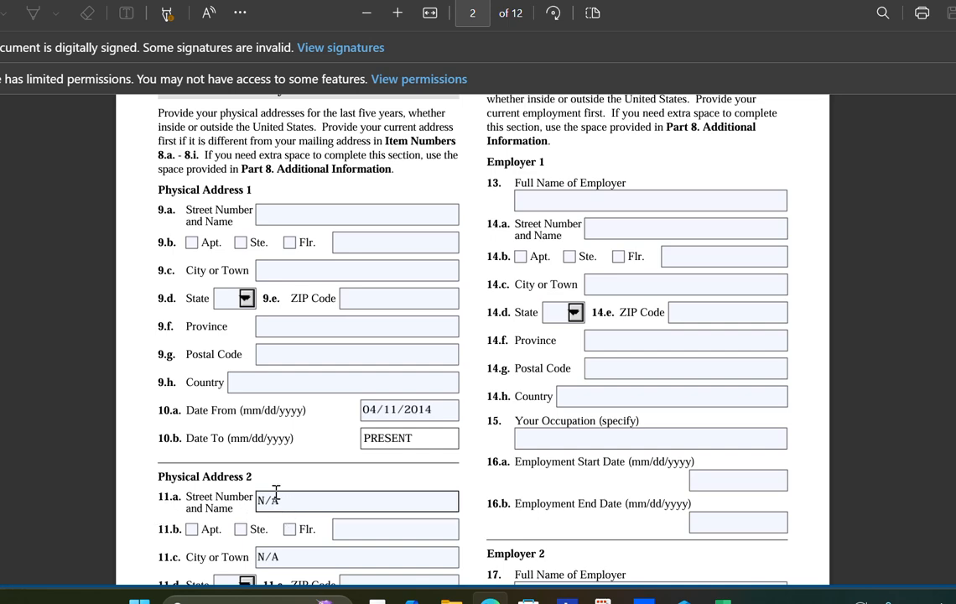
scroll(287, 555, down, 1)
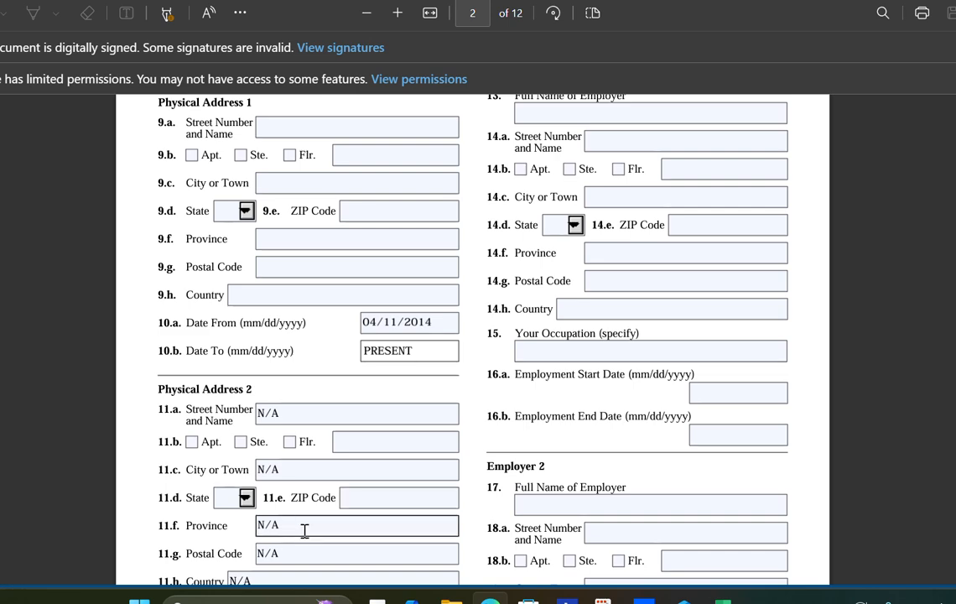
scroll(300, 554, down, 1)
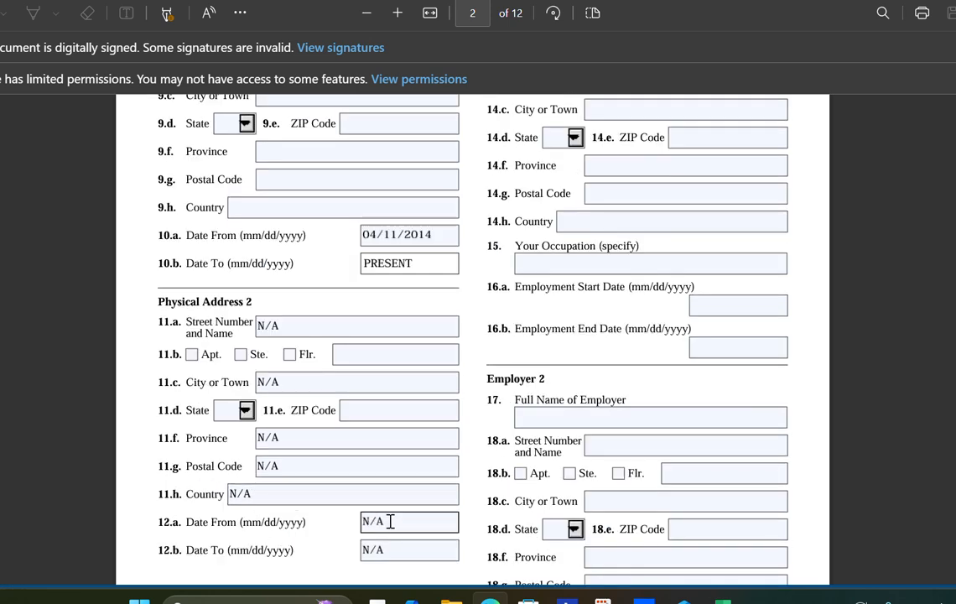
scroll(344, 474, down, 1)
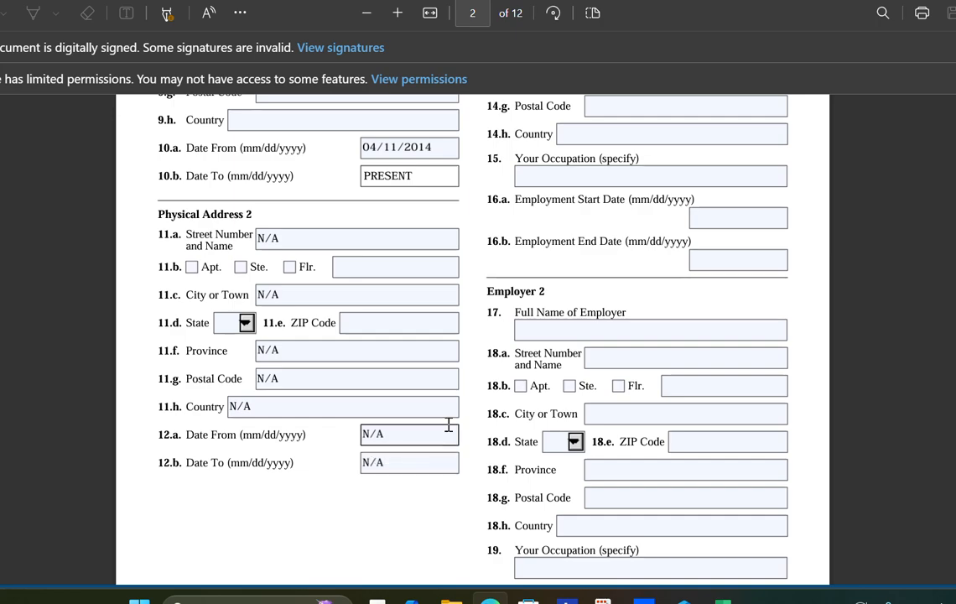
scroll(316, 521, down, 2)
scroll(321, 503, up, 5)
scroll(315, 479, up, 2)
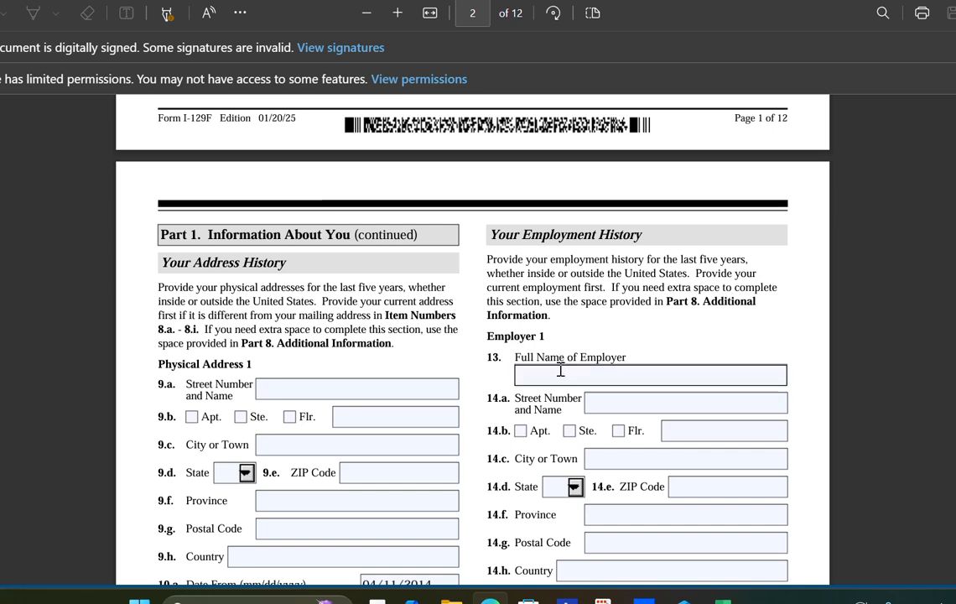
- Select Employer 1's name field, then scroll past the footer to Part 1 (continued) on page 3
click(615, 376)
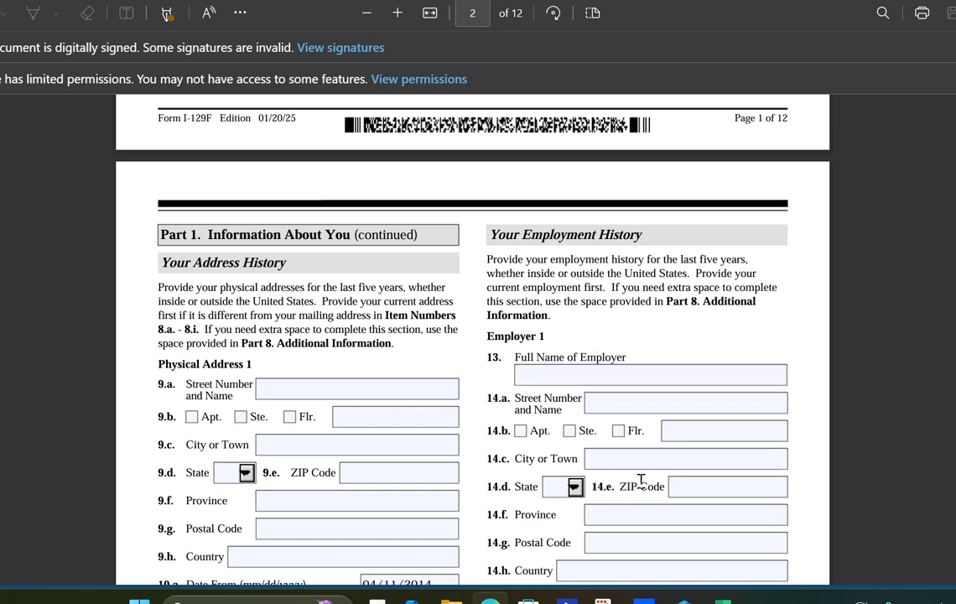
scroll(641, 480, down, 1)
scroll(637, 503, down, 1)
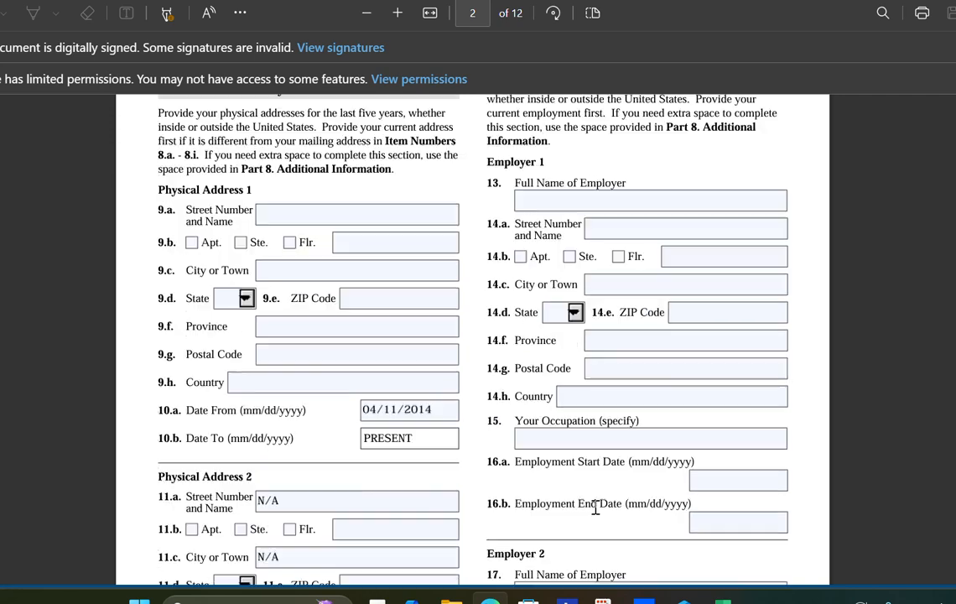
scroll(663, 531, down, 1)
scroll(663, 531, down, 2)
scroll(598, 418, down, 2)
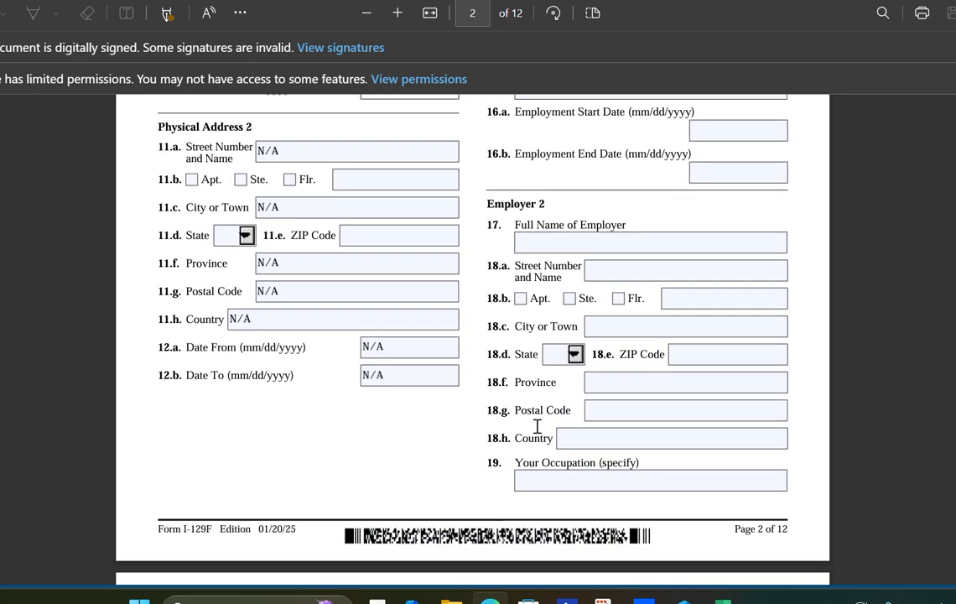
scroll(537, 426, down, 1)
scroll(471, 373, down, 2)
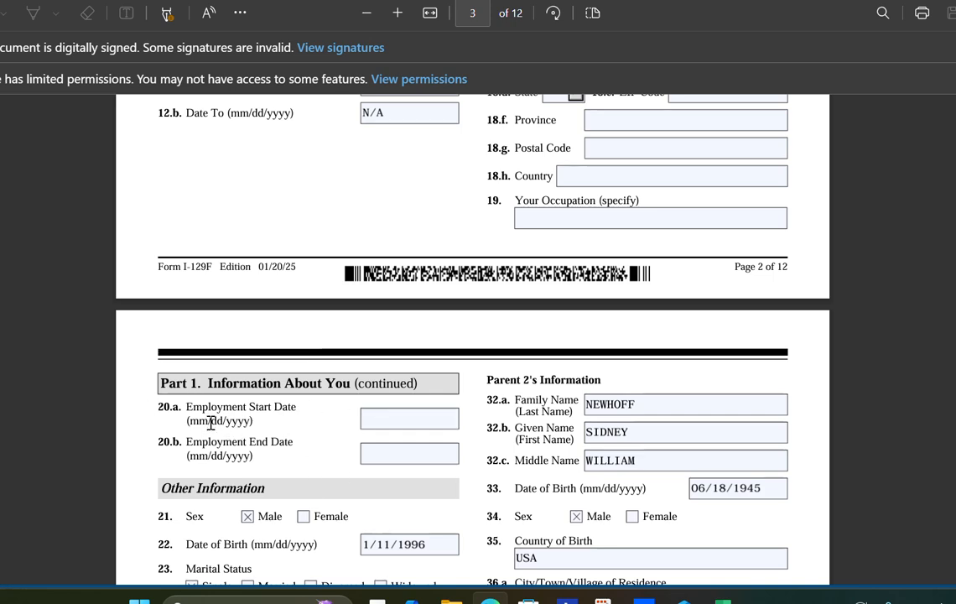
- Review the employment start date and the birth city, state and country (USA) entries
click(380, 416)
scroll(250, 520, down, 2)
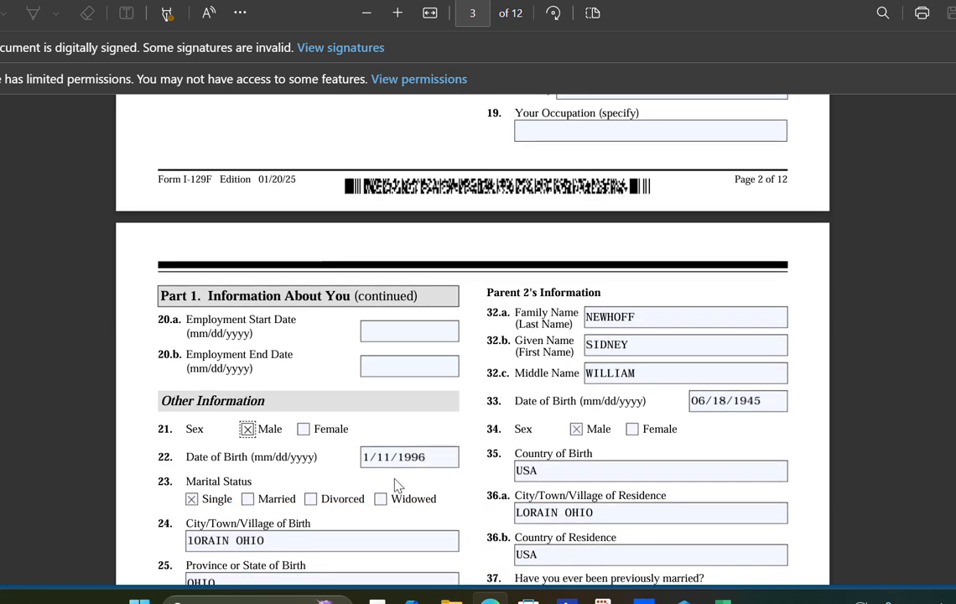
scroll(243, 518, down, 2)
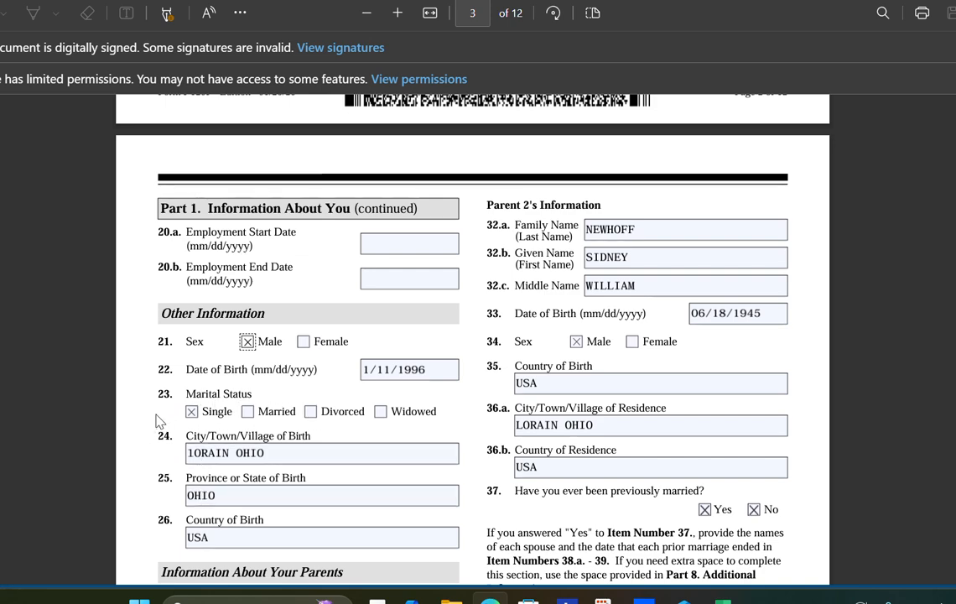
click(276, 452)
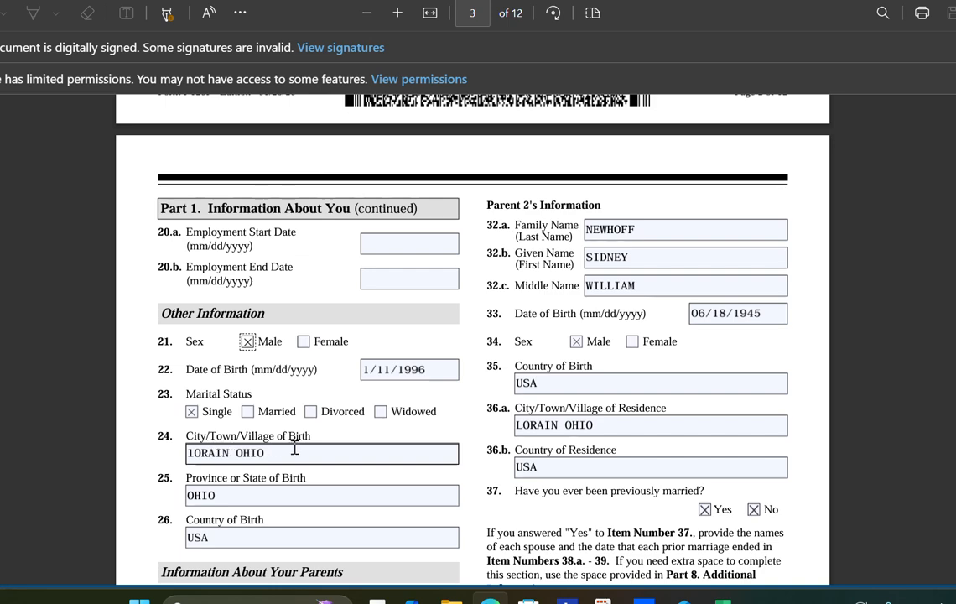
click(250, 497)
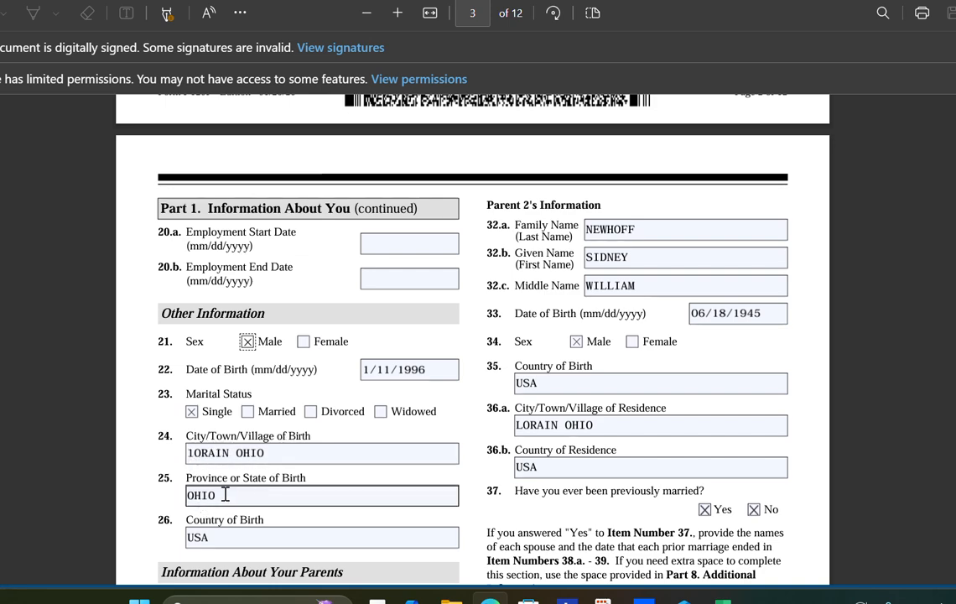
scroll(224, 495, down, 1)
click(208, 449)
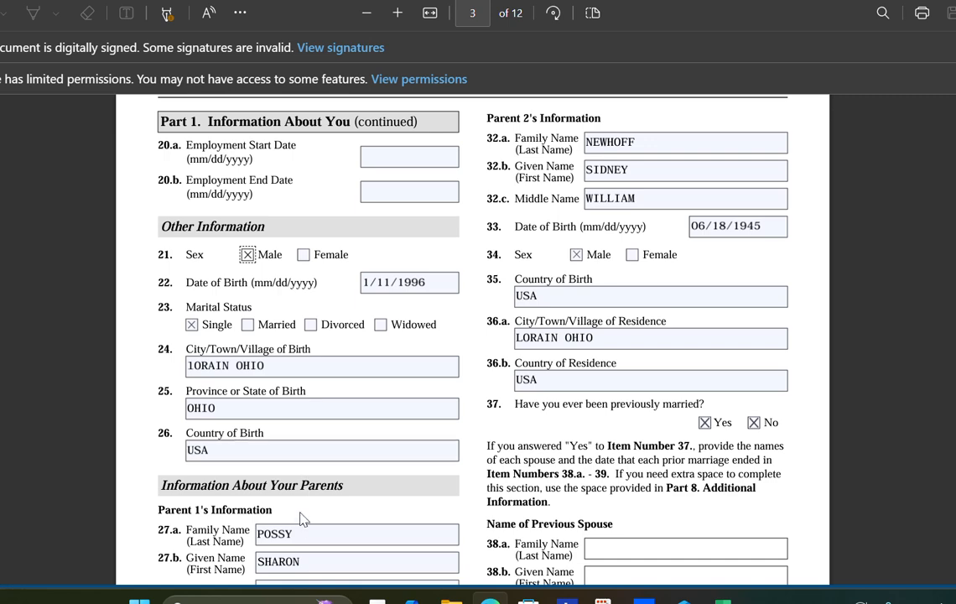
scroll(240, 509, down, 1)
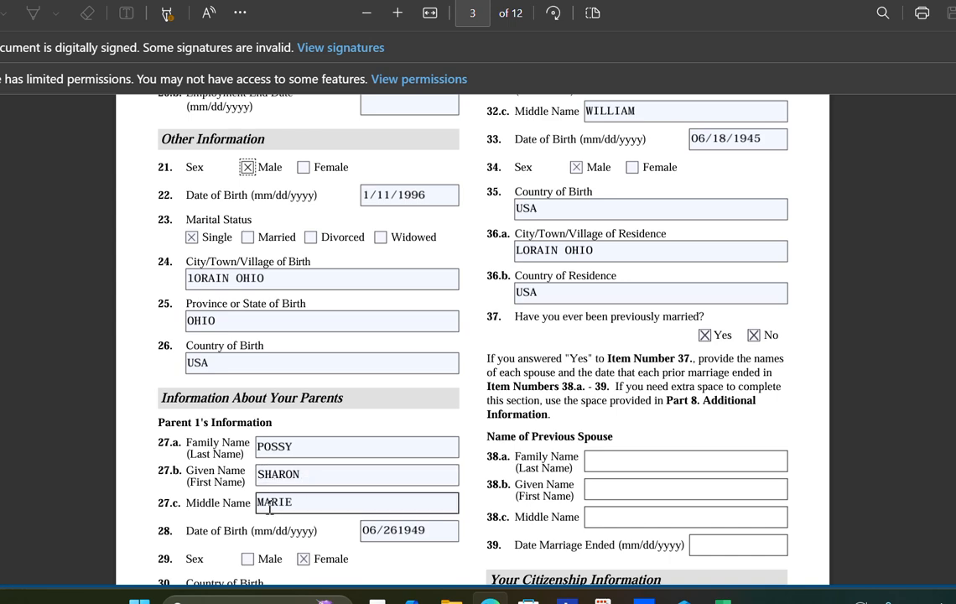
click(397, 532)
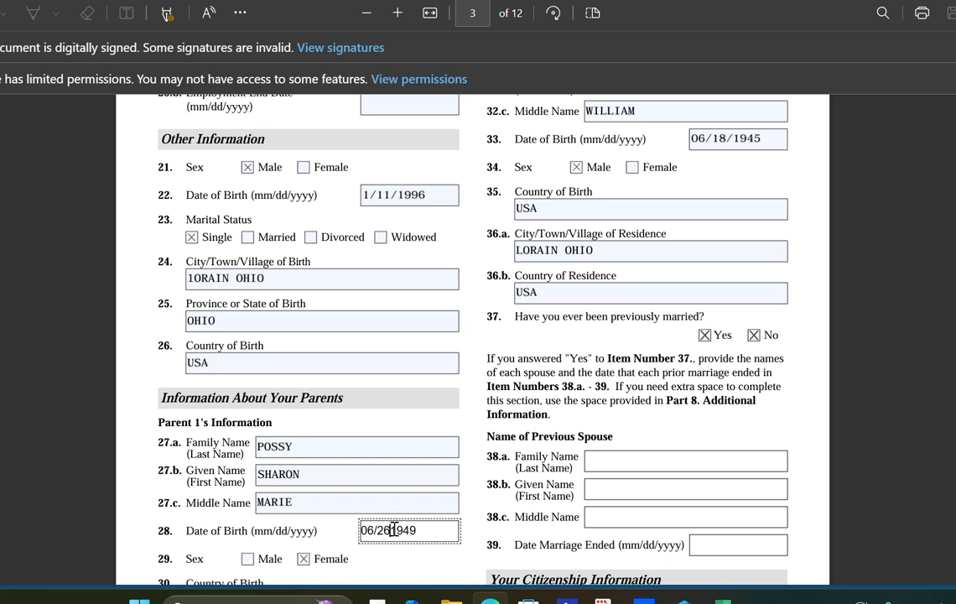
scroll(319, 520, down, 1)
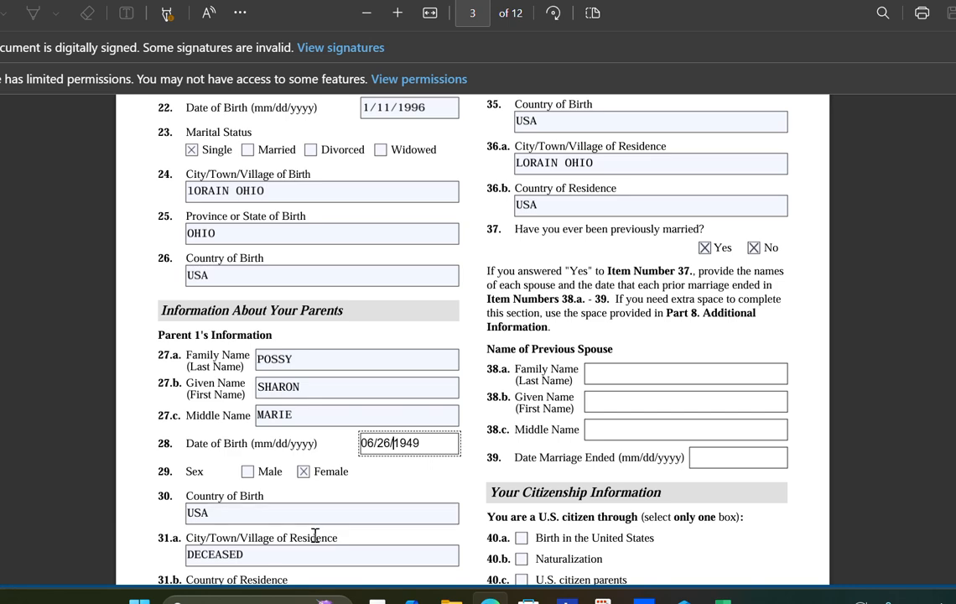
scroll(314, 536, down, 2)
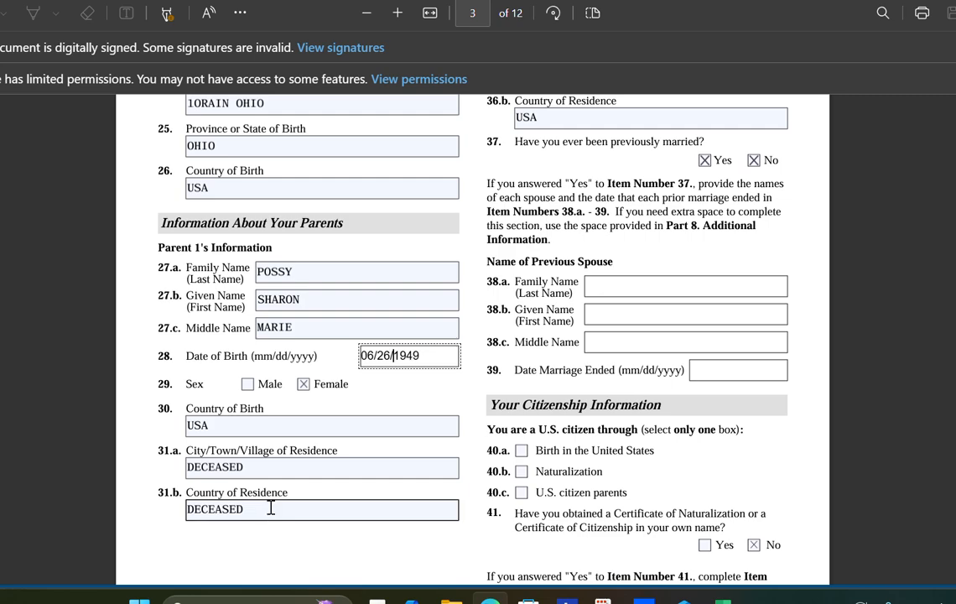
scroll(271, 508, up, 5)
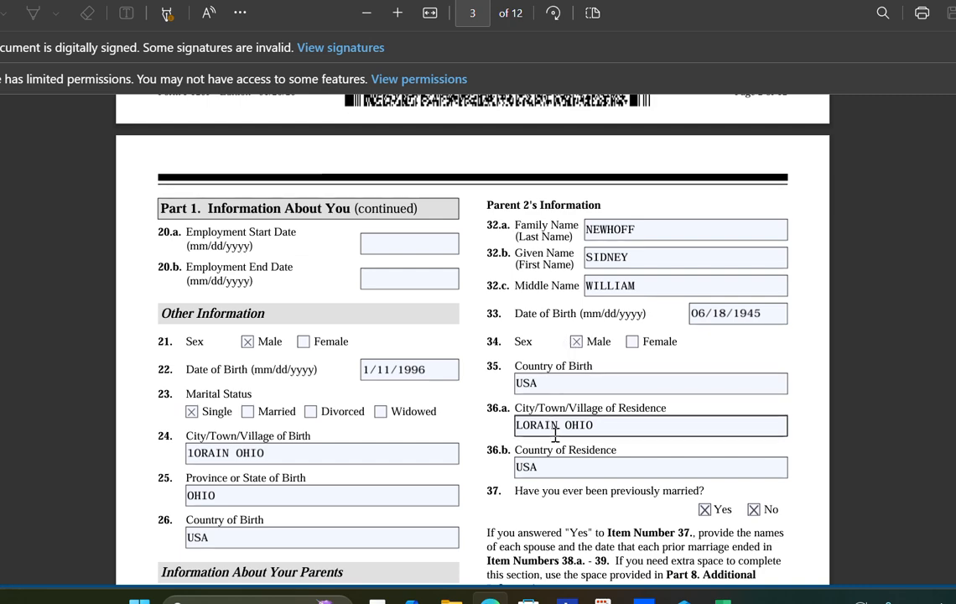
- Remove the Yes mark on item 37 so only No is checked for previous marriage
scroll(556, 434, down, 1)
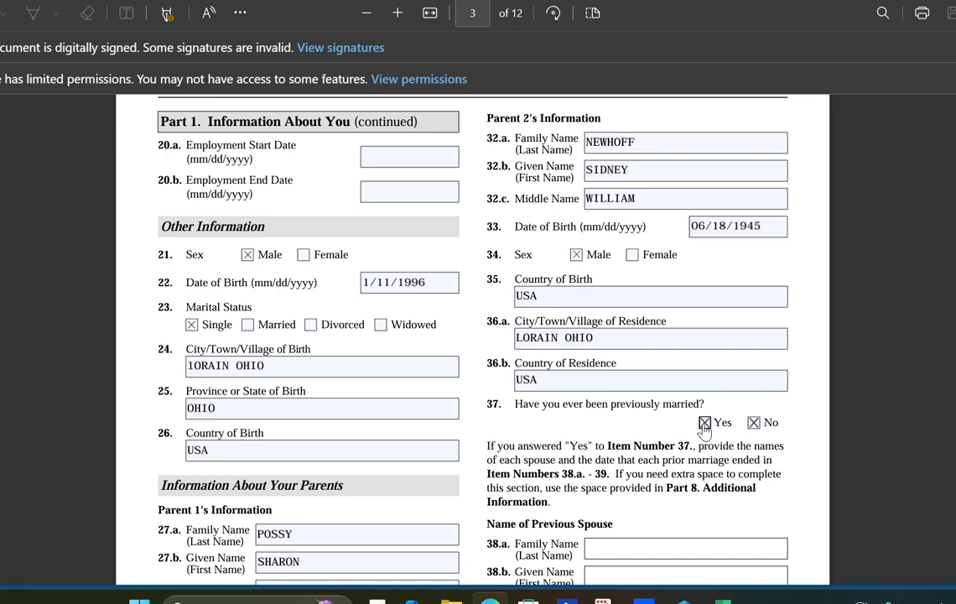
click(756, 424)
click(754, 425)
click(754, 424)
scroll(647, 541, down, 2)
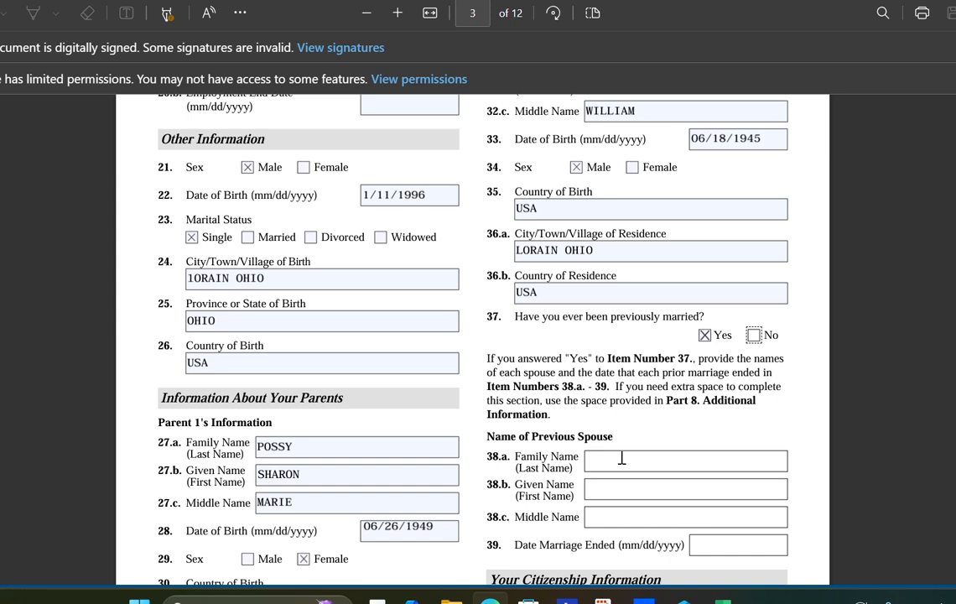
click(704, 335)
click(753, 336)
scroll(609, 467, down, 3)
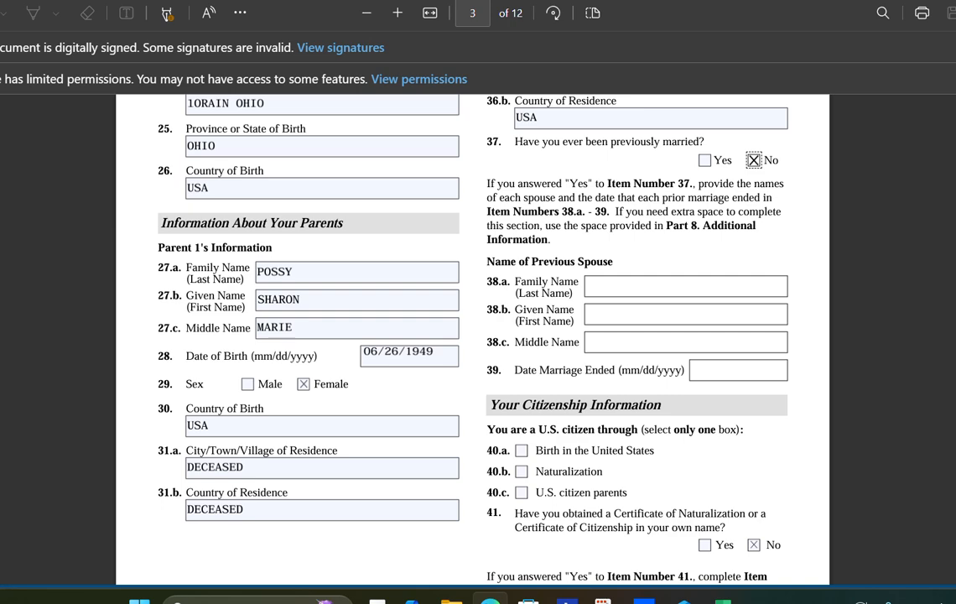
- Check box 40.a, Birth in the United States, as the citizenship basis
click(522, 453)
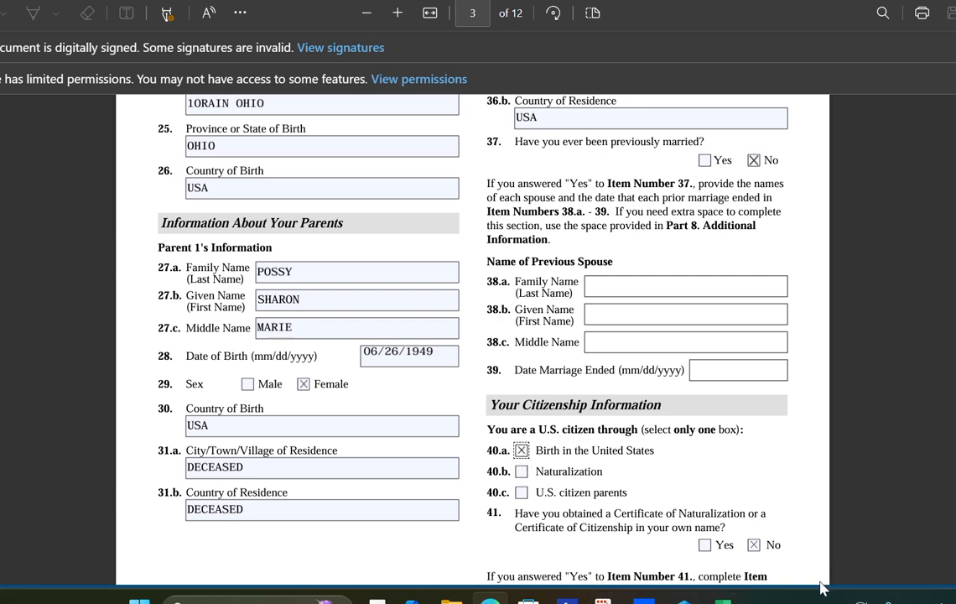
scroll(810, 519, down, 3)
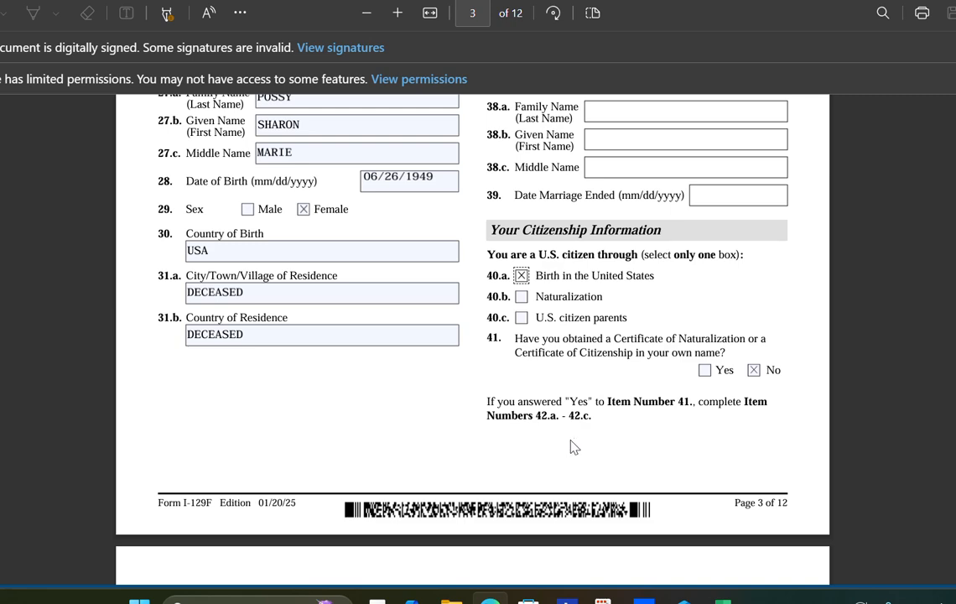
- Mark No on page 4's item 43 about filing for another beneficiary
scroll(597, 443, down, 3)
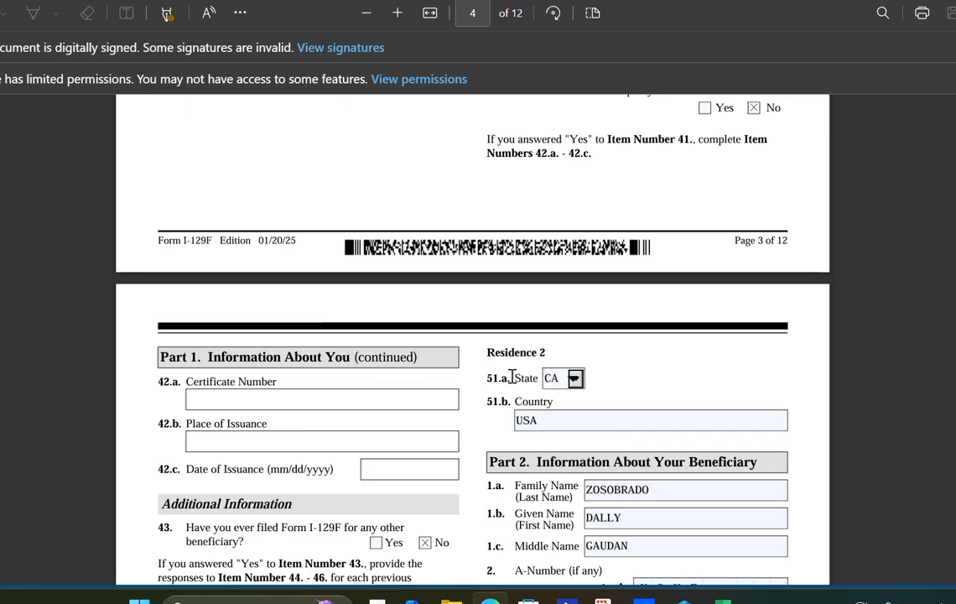
scroll(261, 330, up, 3)
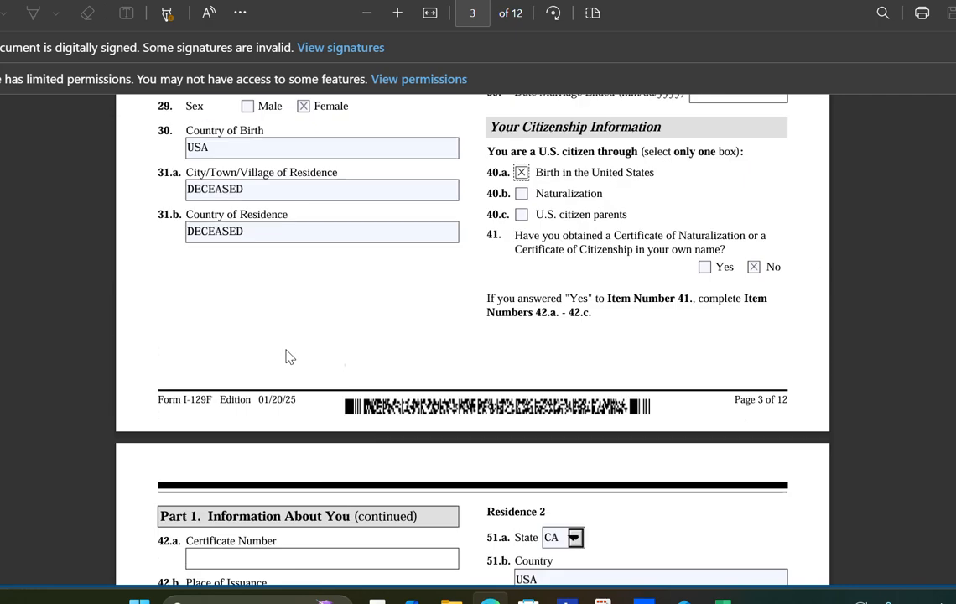
scroll(322, 345, down, 1)
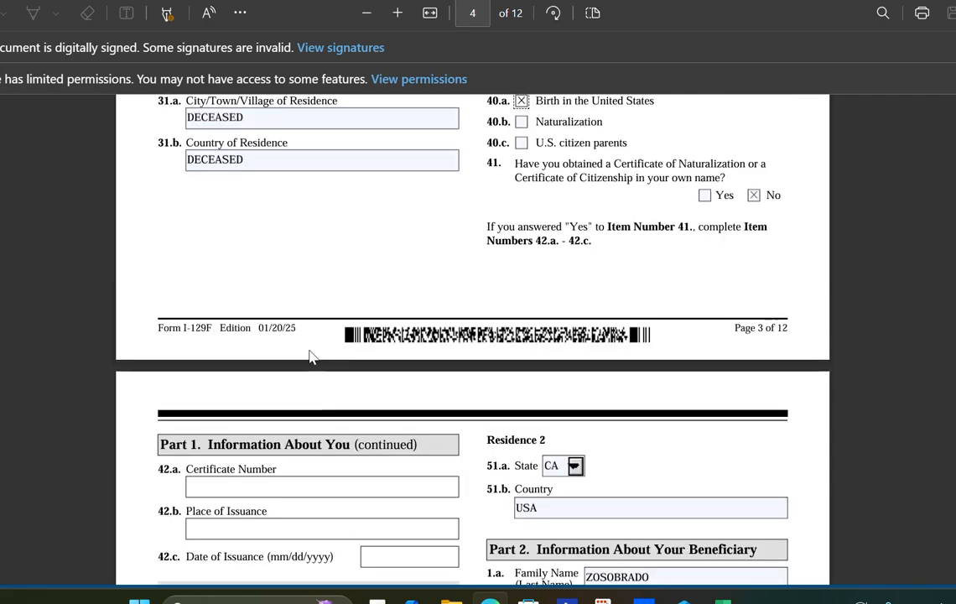
scroll(311, 355, down, 1)
scroll(309, 351, down, 1)
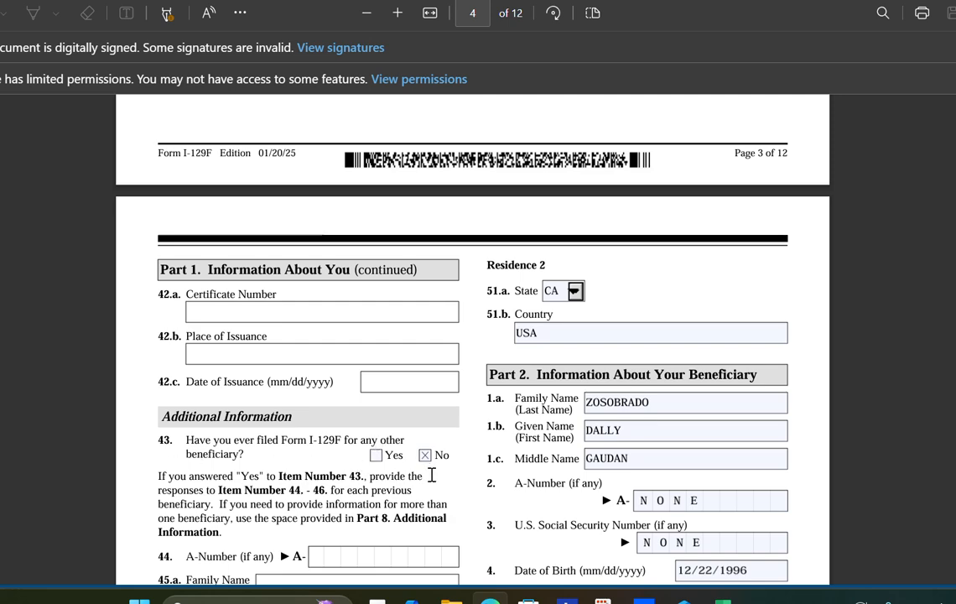
click(425, 456)
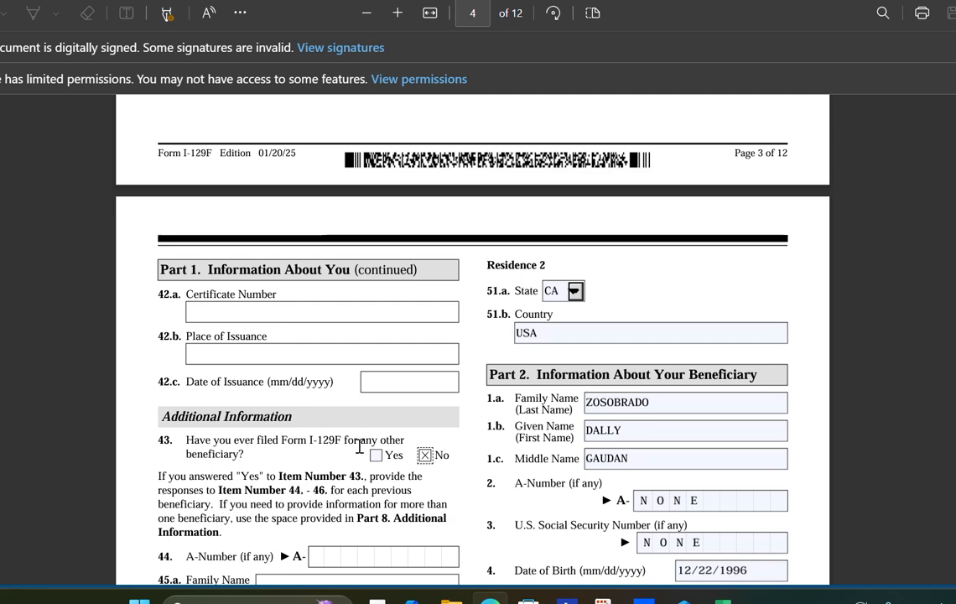
scroll(359, 446, down, 2)
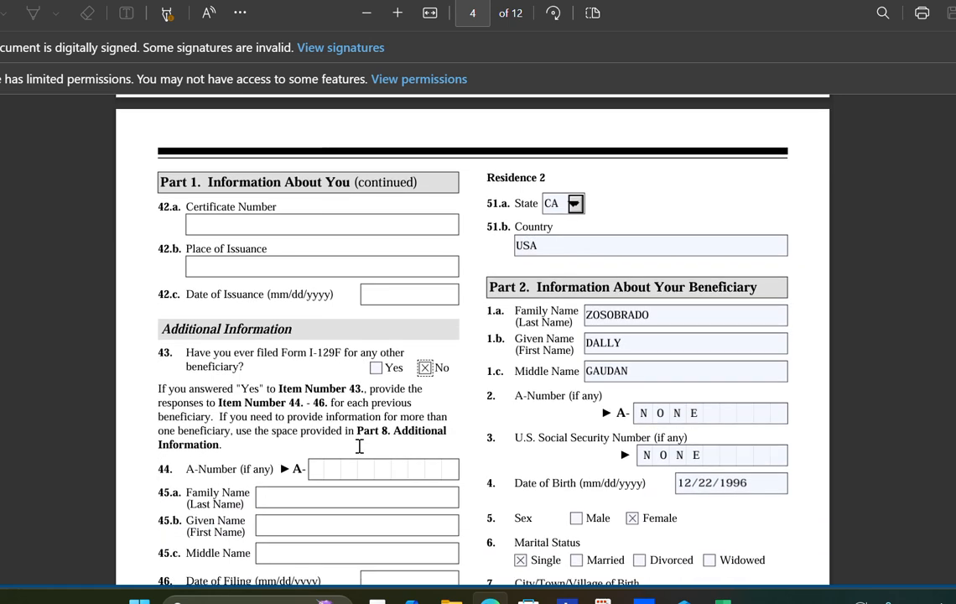
scroll(360, 446, down, 2)
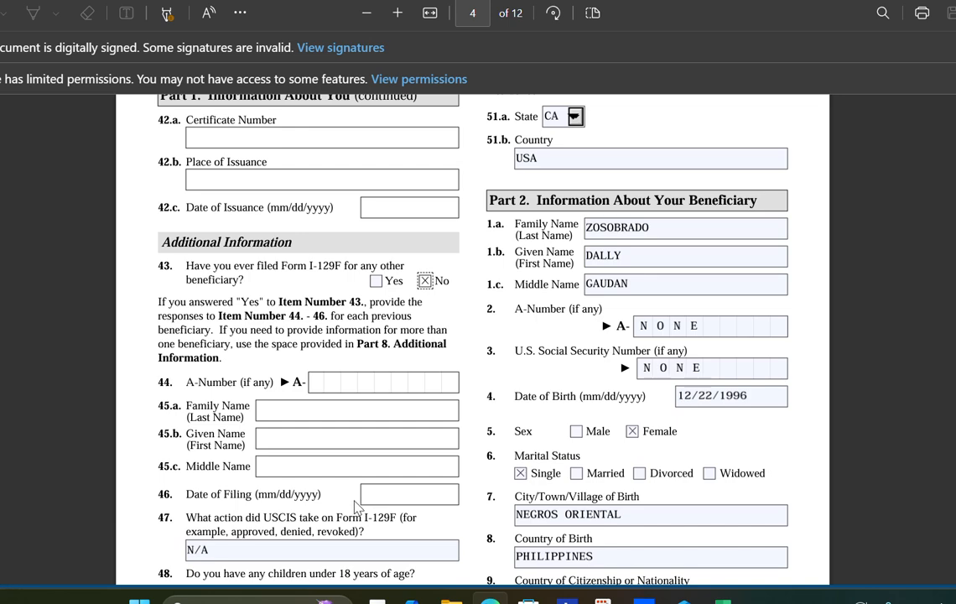
scroll(398, 499, down, 2)
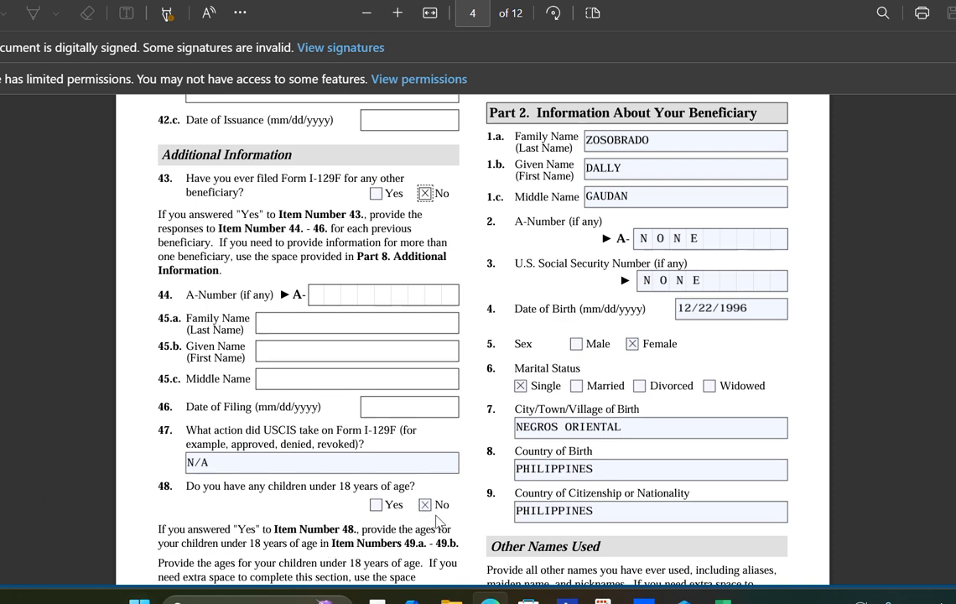
scroll(426, 516, down, 2)
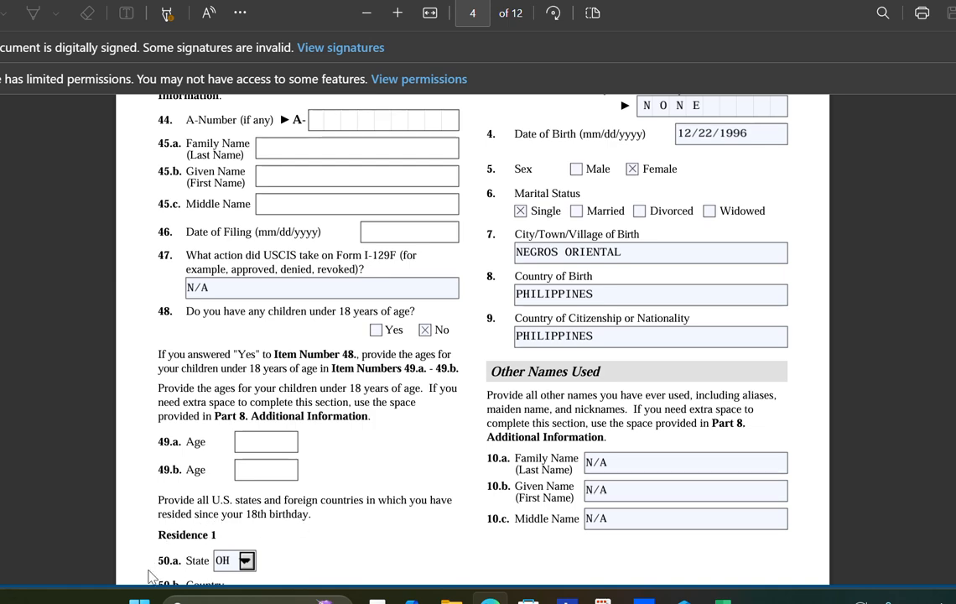
scroll(281, 565, down, 2)
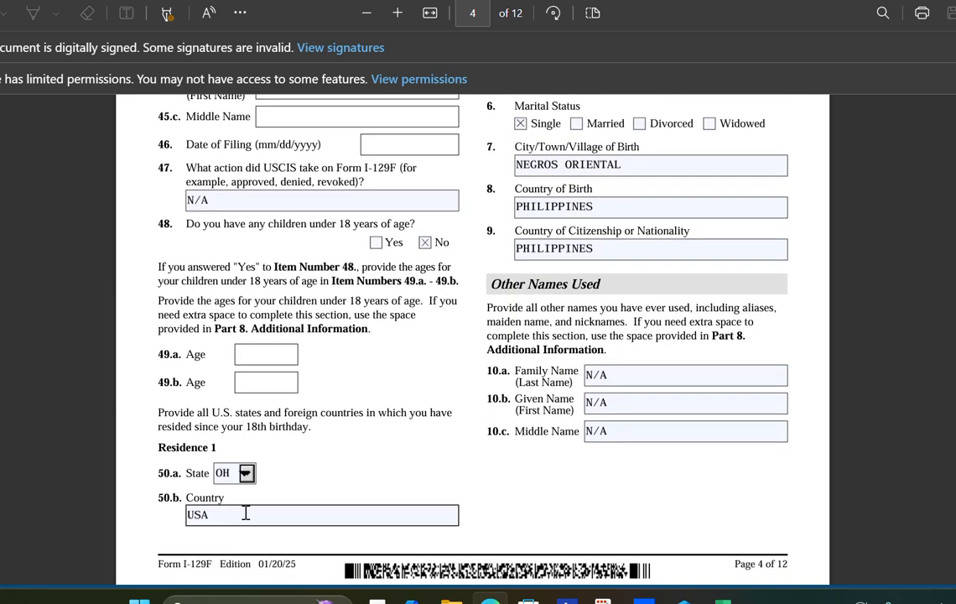
- Check the Residence 2 country and the beneficiary's family and given name entries on page 4
scroll(234, 516, up, 12)
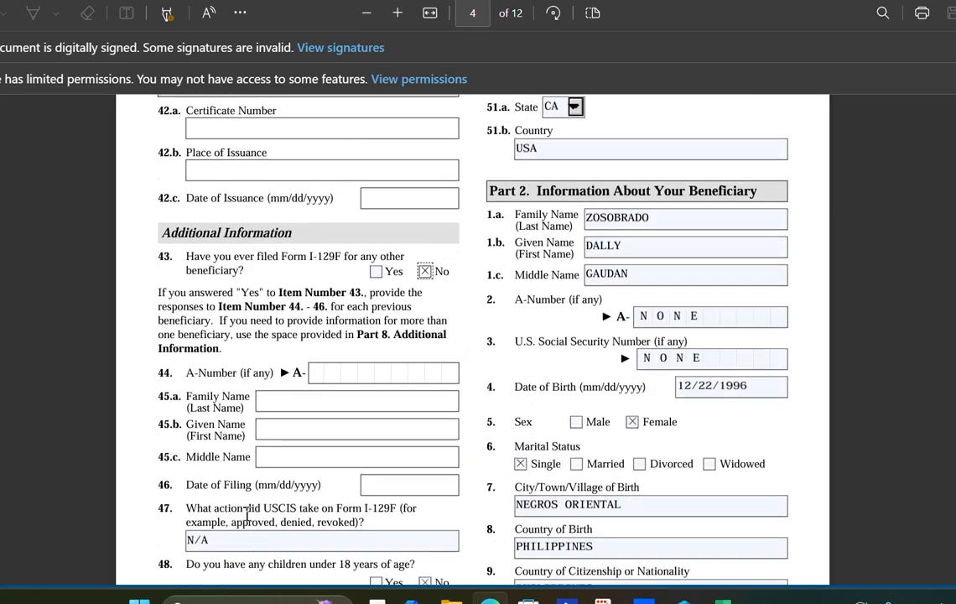
scroll(671, 466, down, 4)
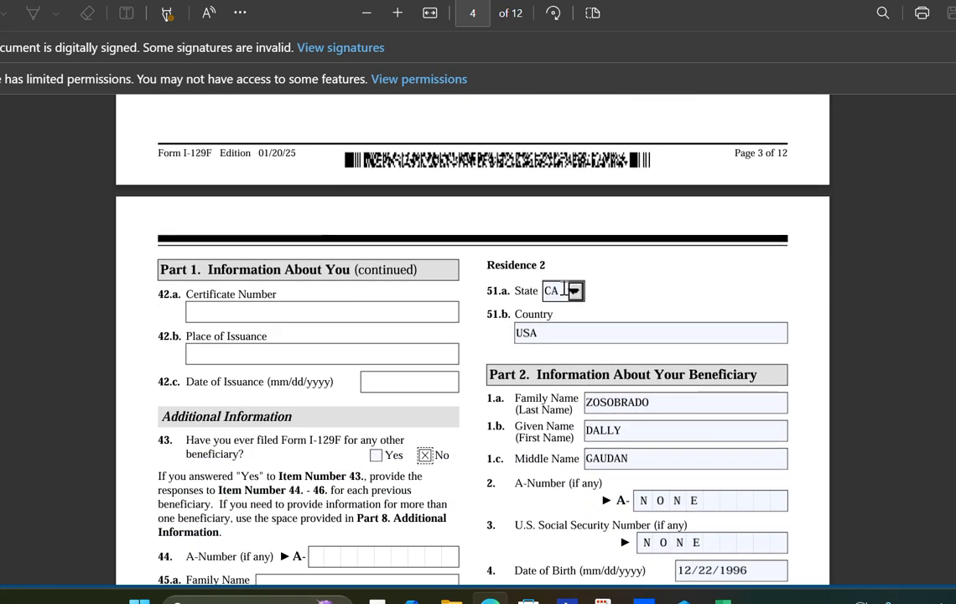
click(608, 333)
scroll(600, 352, down, 2)
click(610, 340)
scroll(610, 341, down, 2)
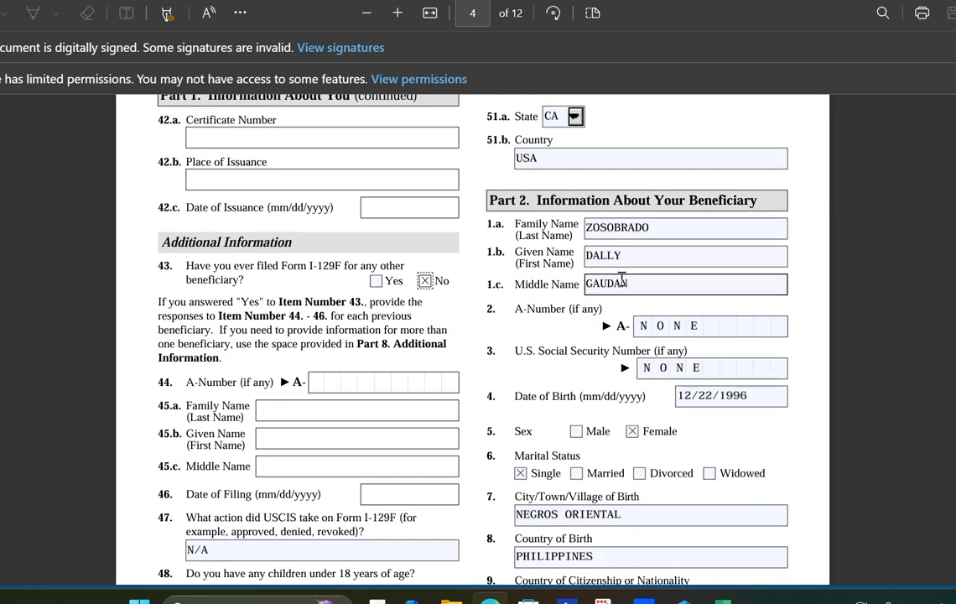
scroll(623, 265, up, 2)
click(590, 315)
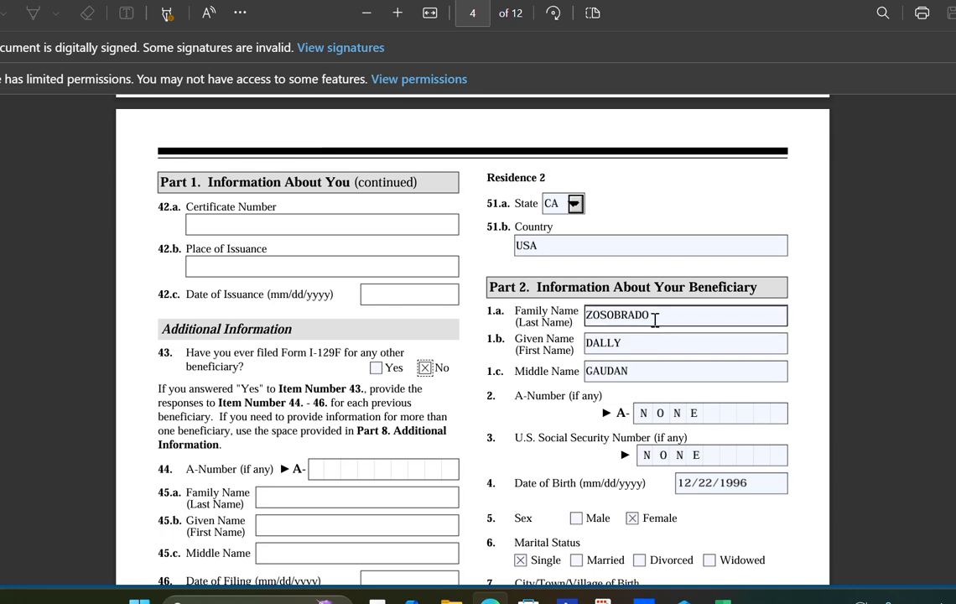
click(635, 351)
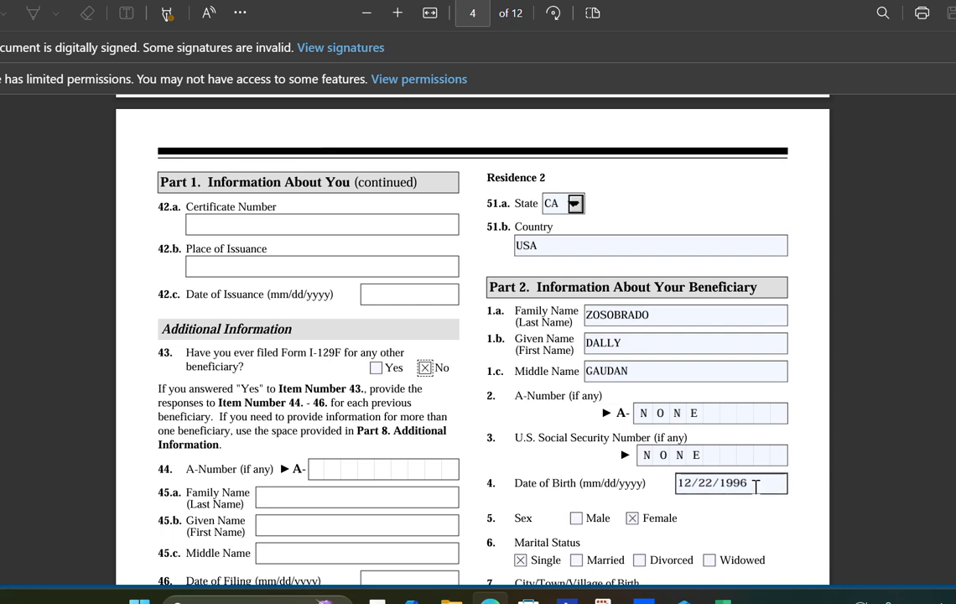
- Confirm Female sex, the birth city and country, and the other names used entries
scroll(757, 475, down, 2)
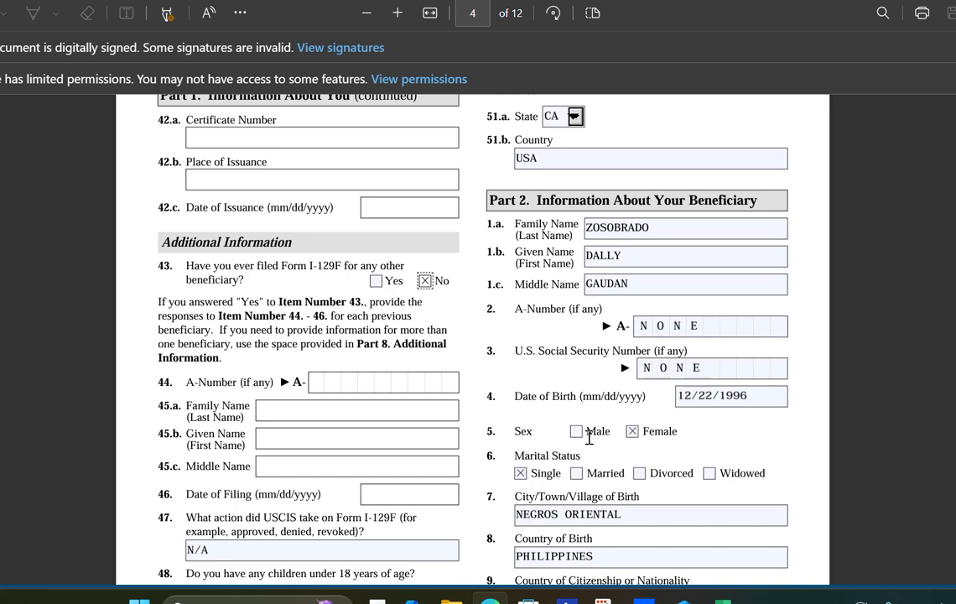
click(634, 433)
scroll(576, 399, down, 2)
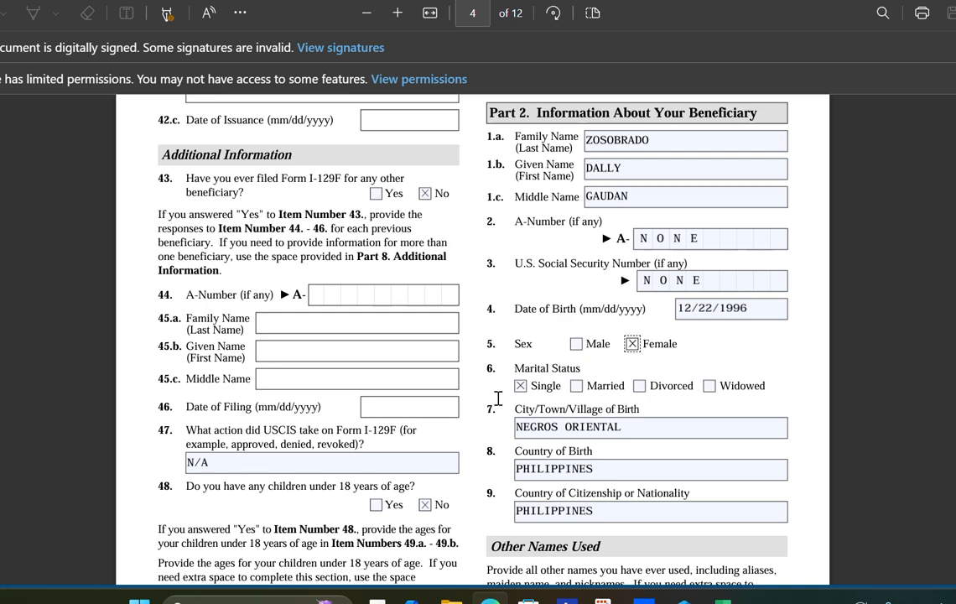
click(594, 434)
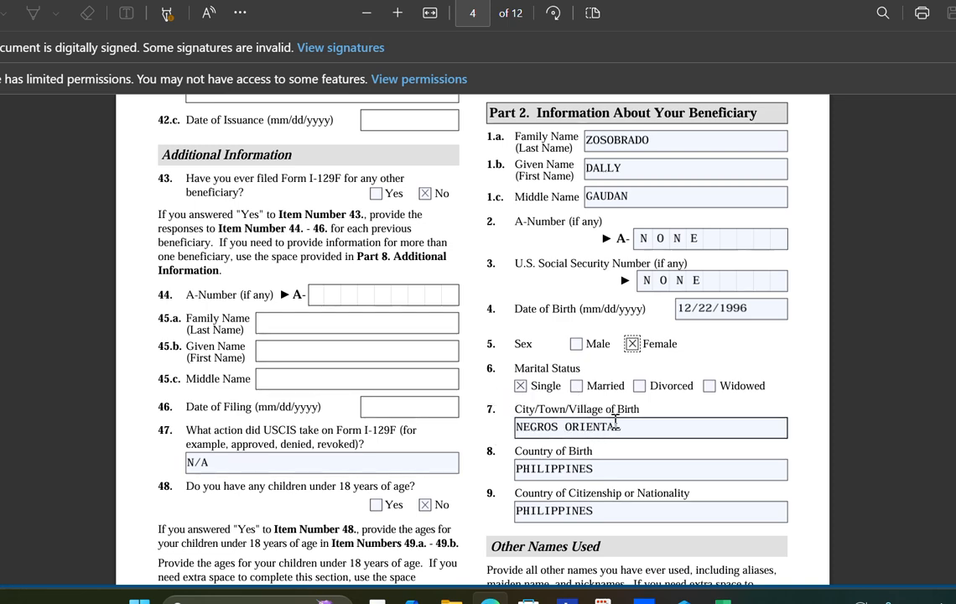
click(548, 470)
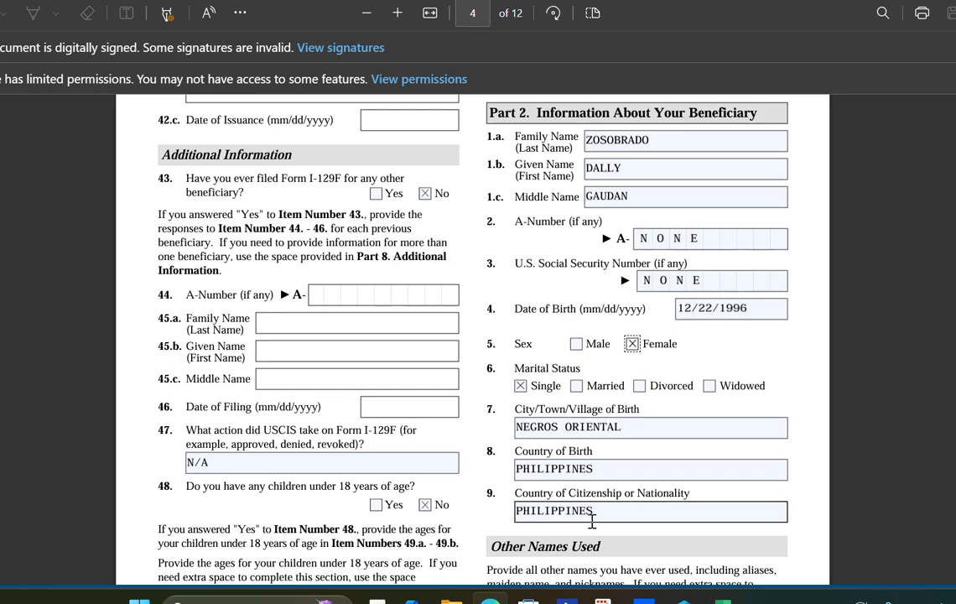
scroll(593, 522, down, 3)
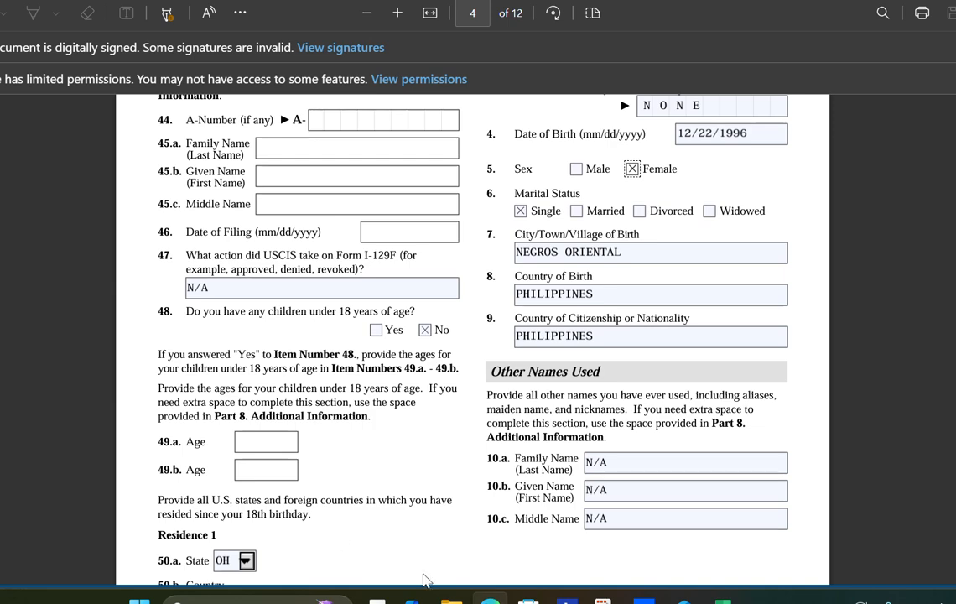
click(595, 460)
click(606, 489)
click(610, 519)
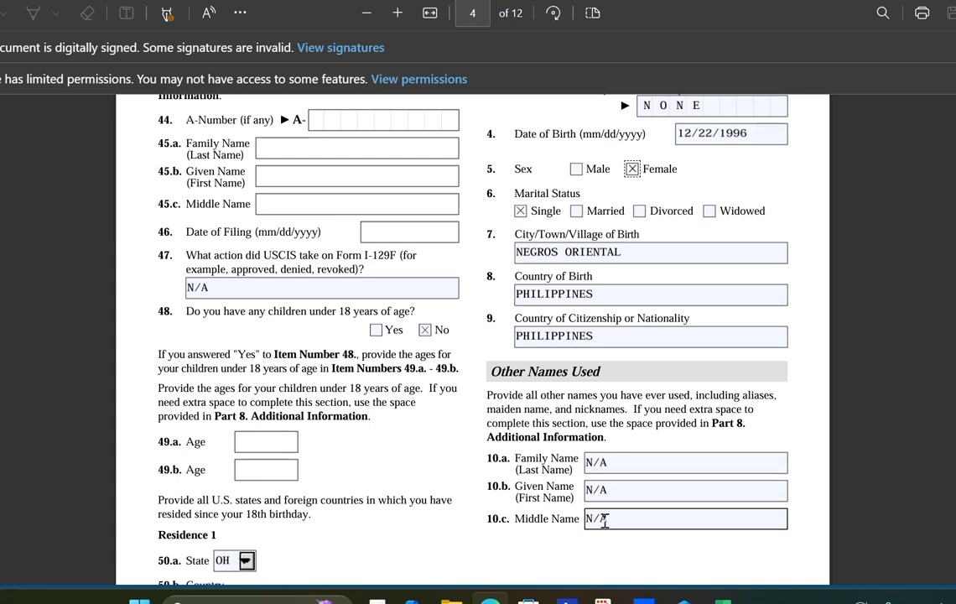
scroll(600, 454, down, 5)
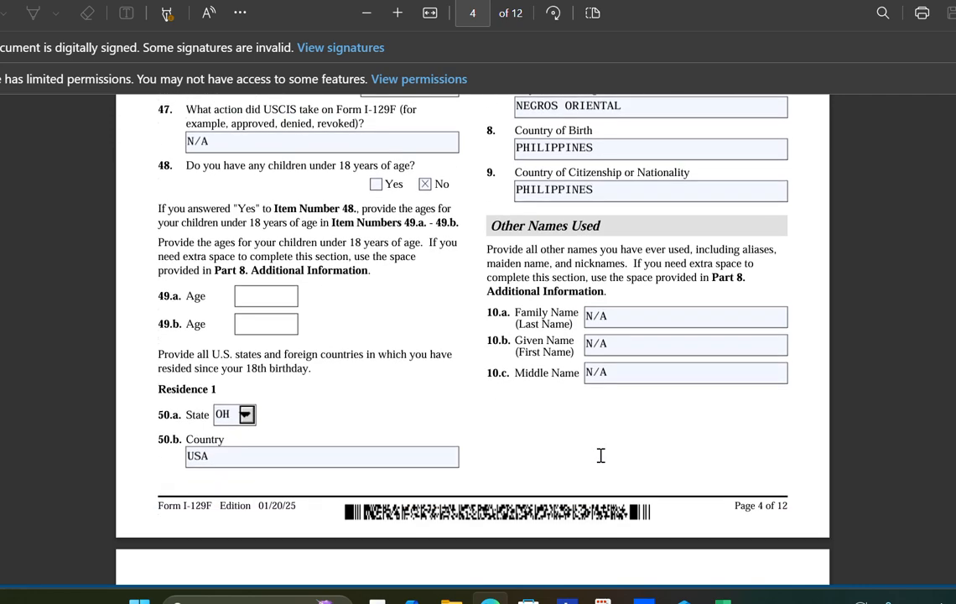
scroll(585, 445, down, 1)
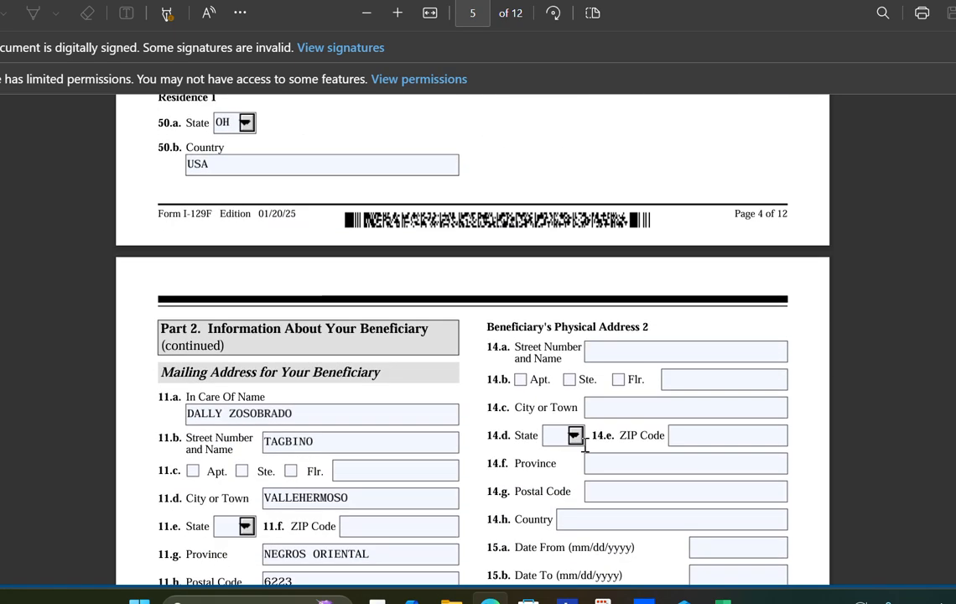
- Scroll page 5 down to the beneficiary's address history, items 12.a–13.b
scroll(584, 447, down, 2)
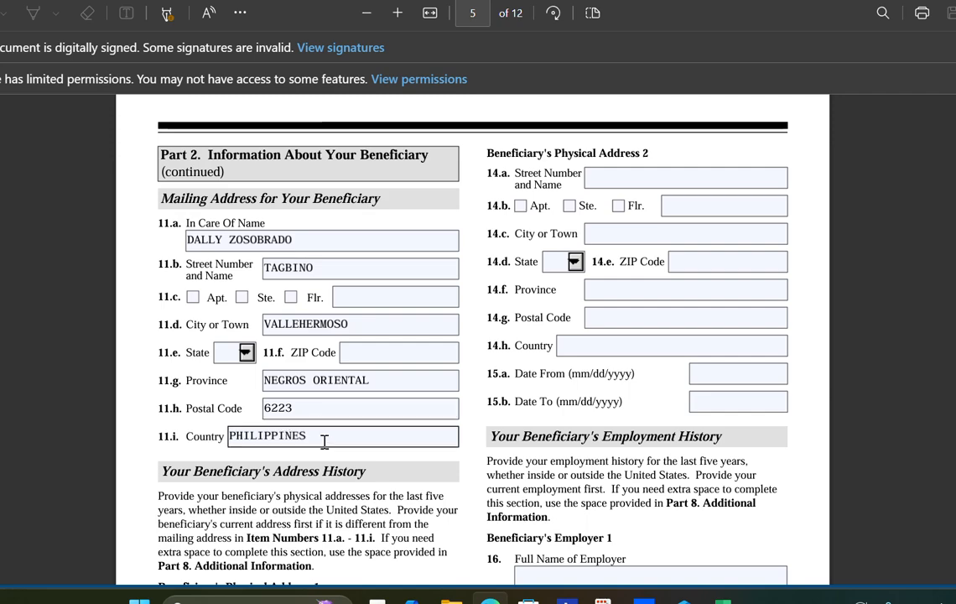
scroll(318, 431, down, 2)
scroll(318, 422, down, 1)
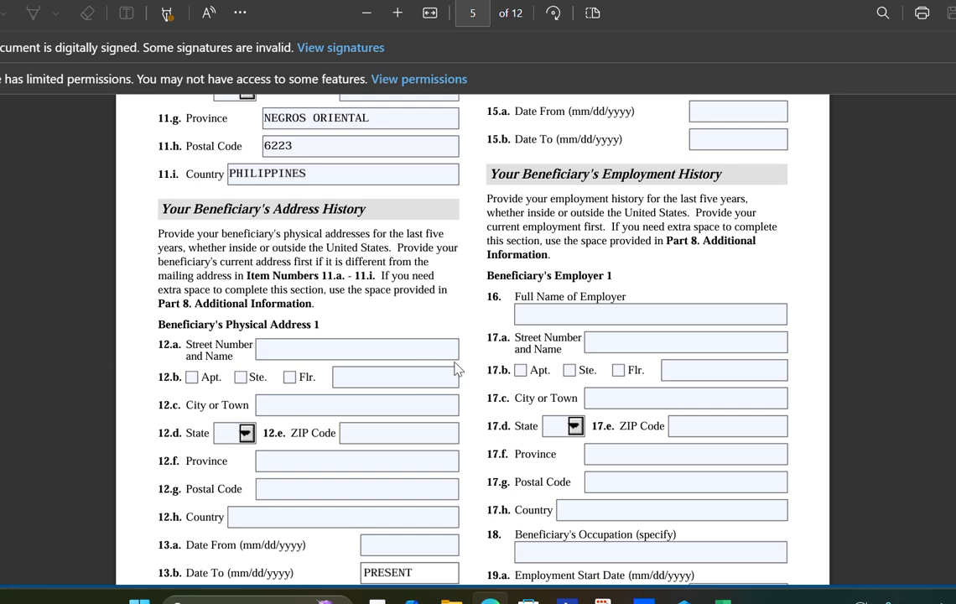
- Enter the beneficiary's Physical Address 1 street name in capital letters in field 12.a
click(269, 349)
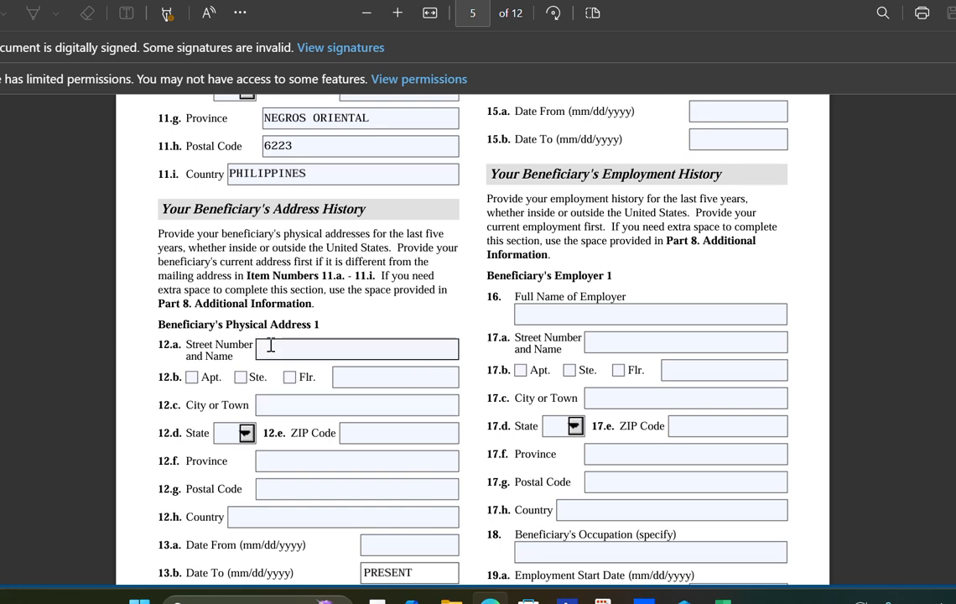
click(279, 351)
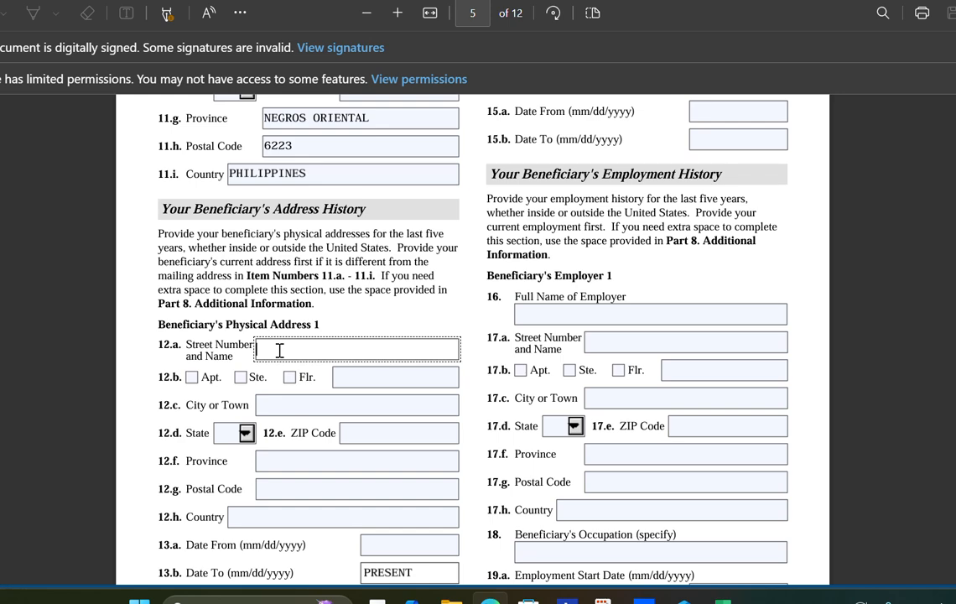
key(Caps_Lock)
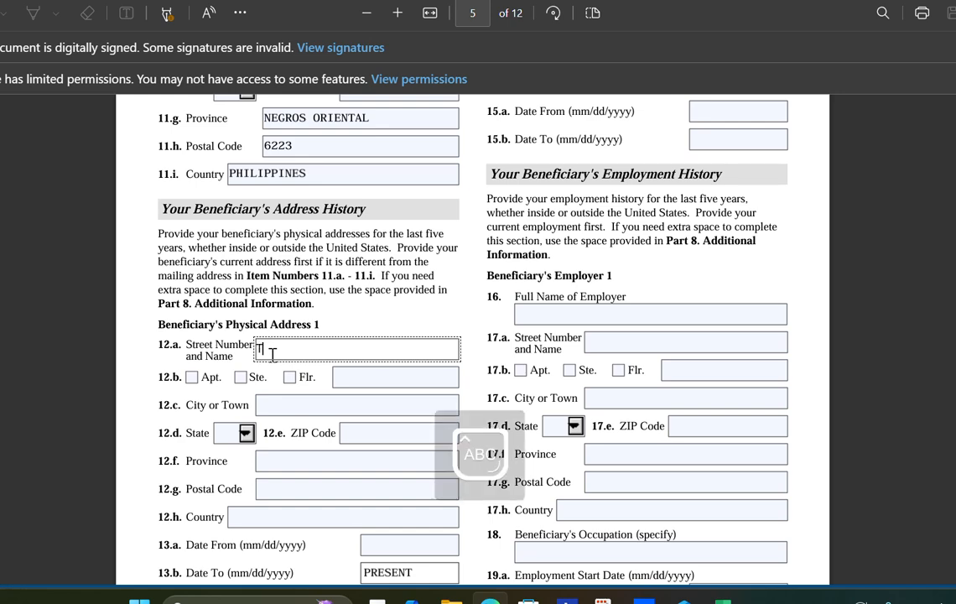
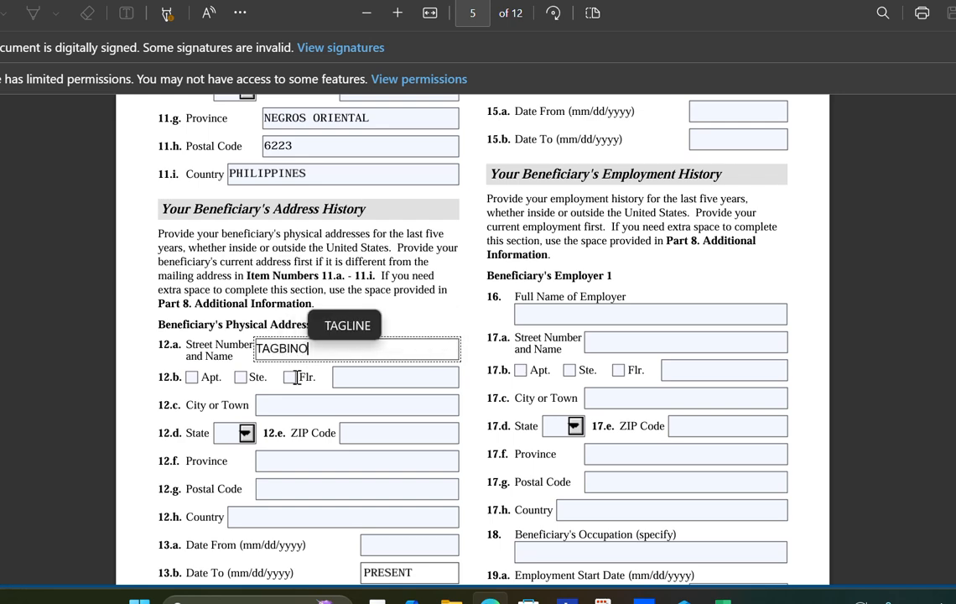
- Fill in the address's city, province and postal code, with country PHILIPPINES
click(307, 403)
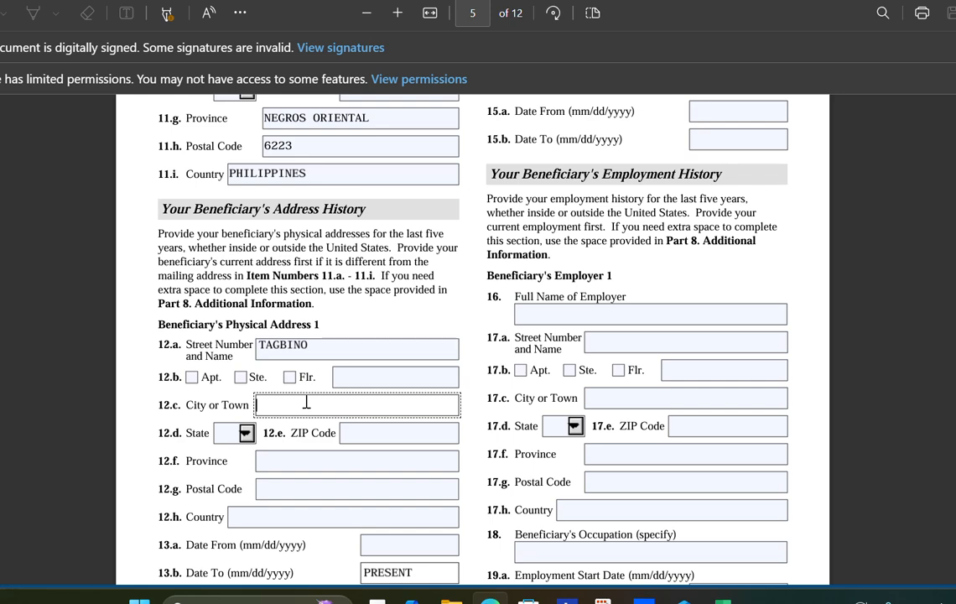
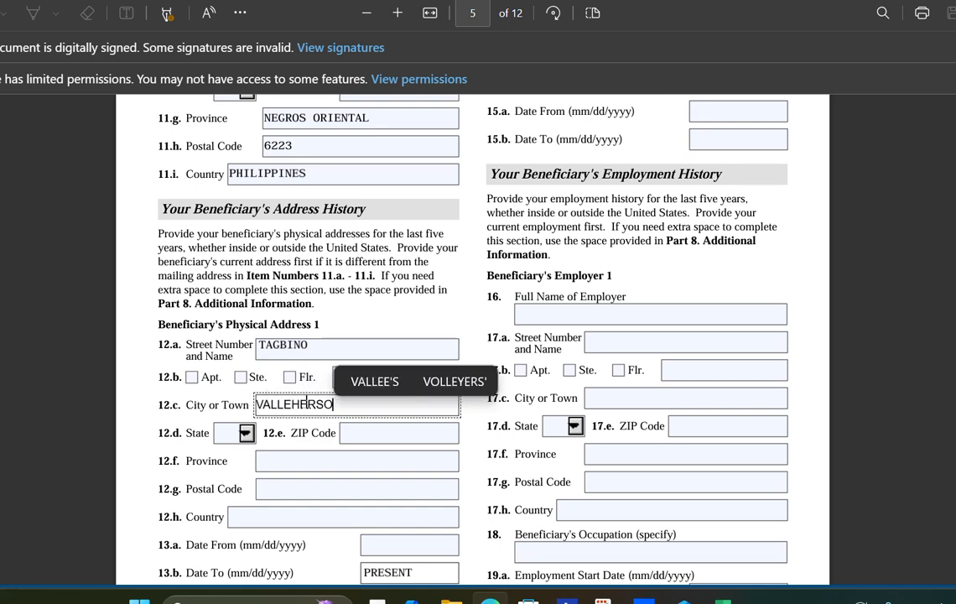
click(317, 405)
text(MO)
click(300, 460)
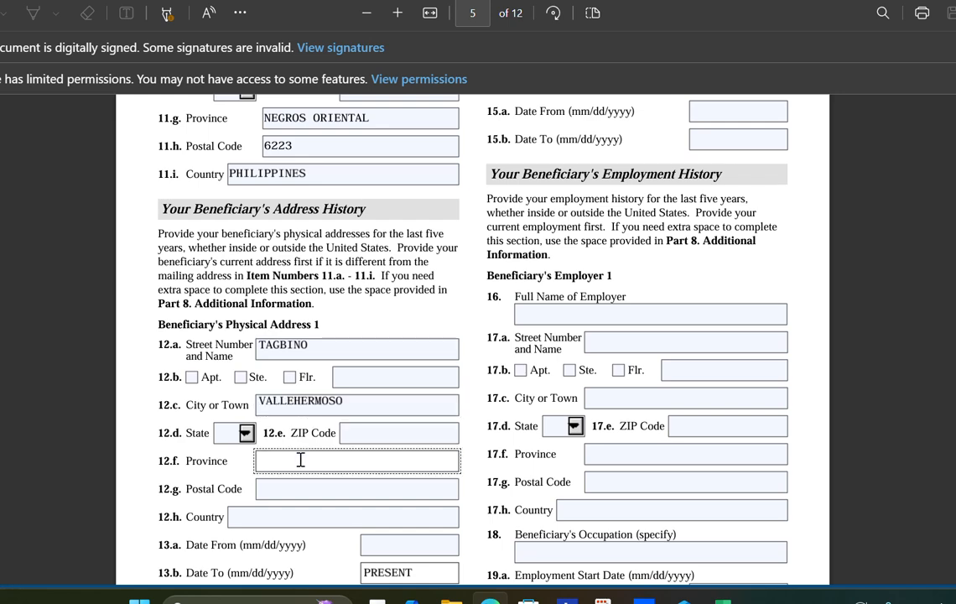
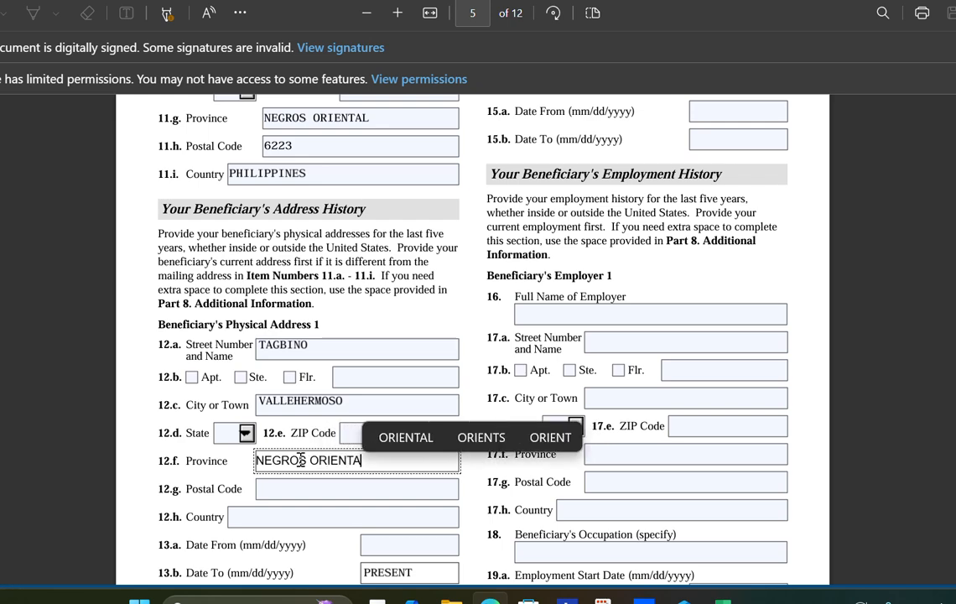
click(295, 496)
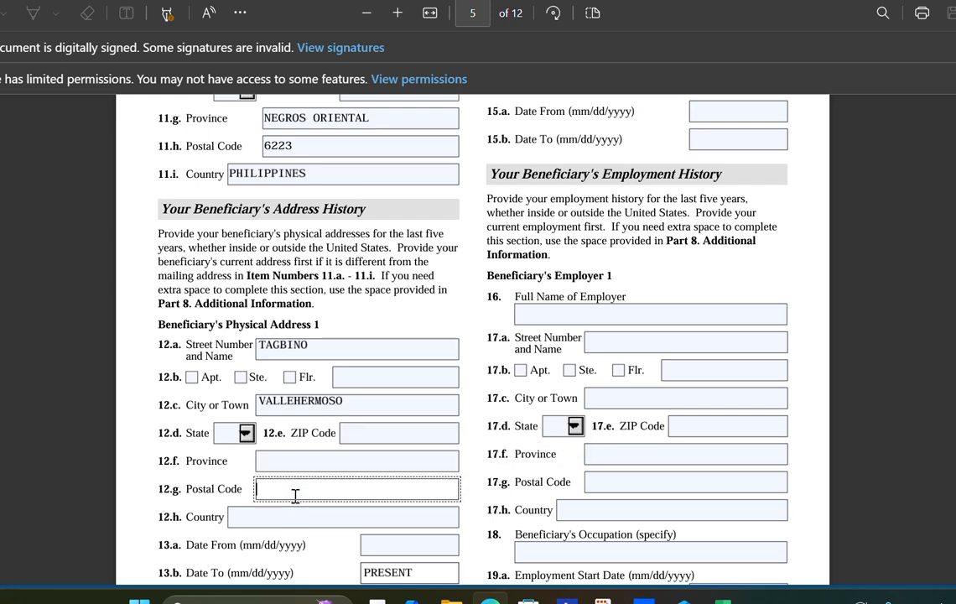
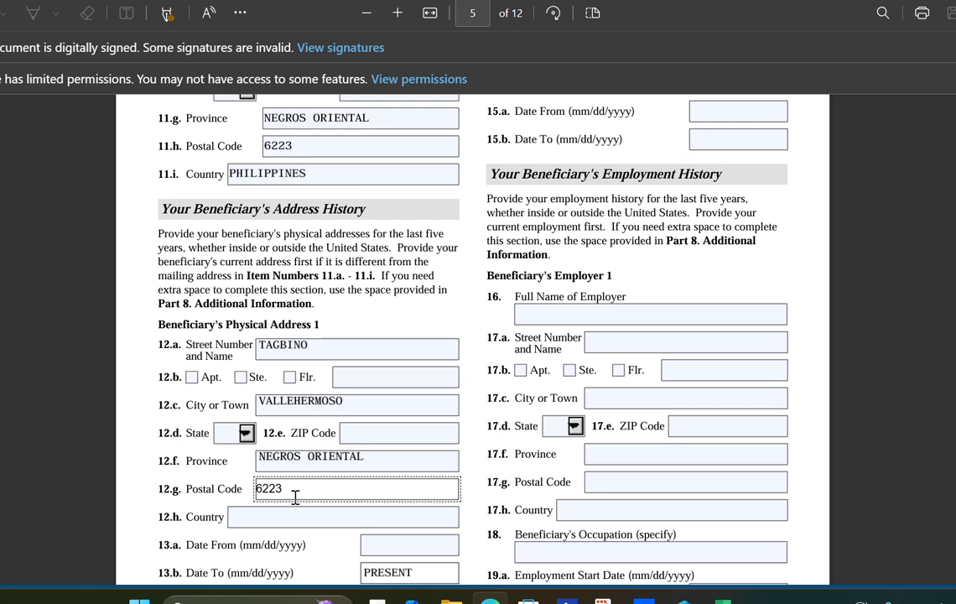
click(292, 517)
text(P)
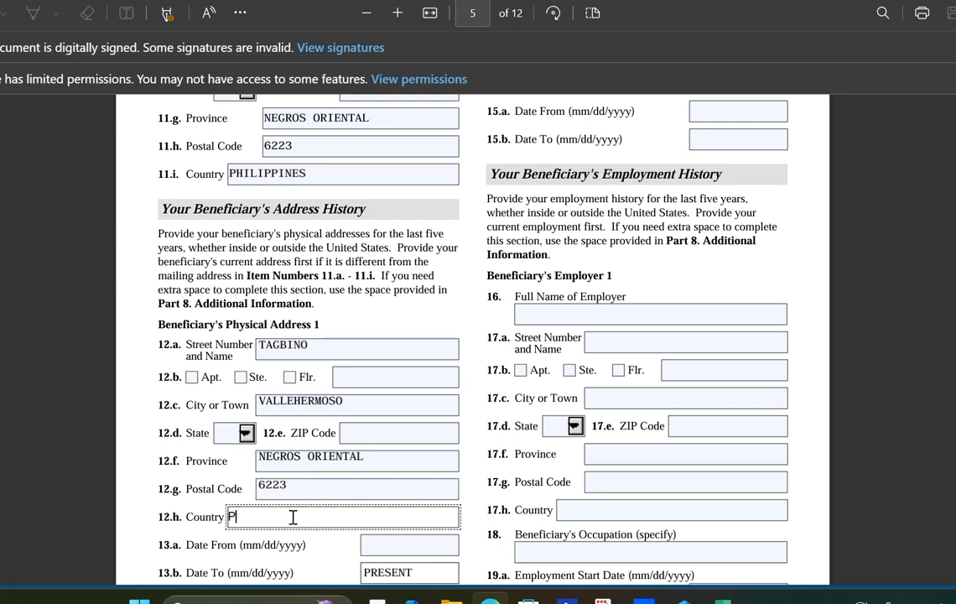
text(HILIPPINES)
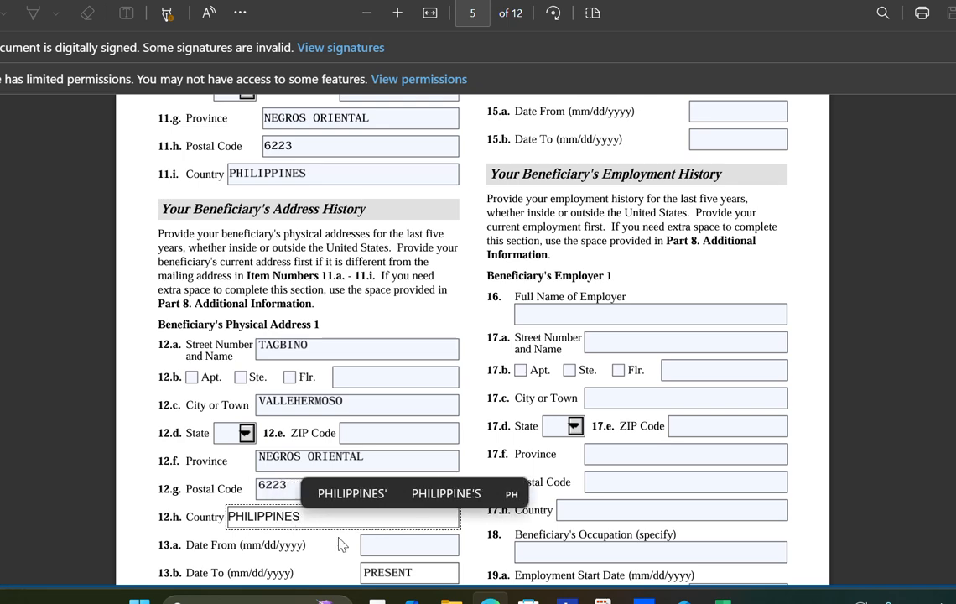
- Set the Physical Address 1 Date From (13.a) to 12/22/1996
click(386, 548)
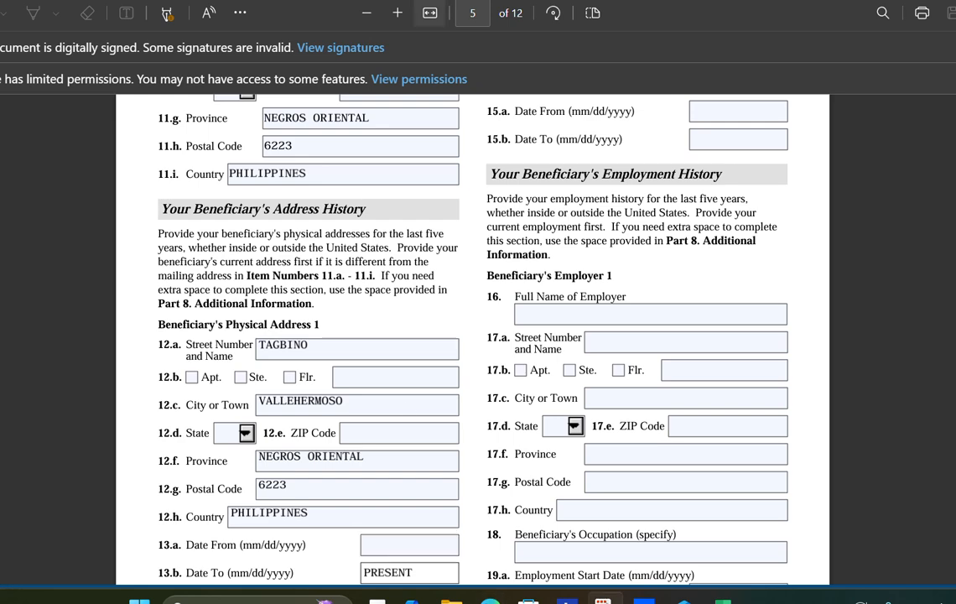
click(375, 544)
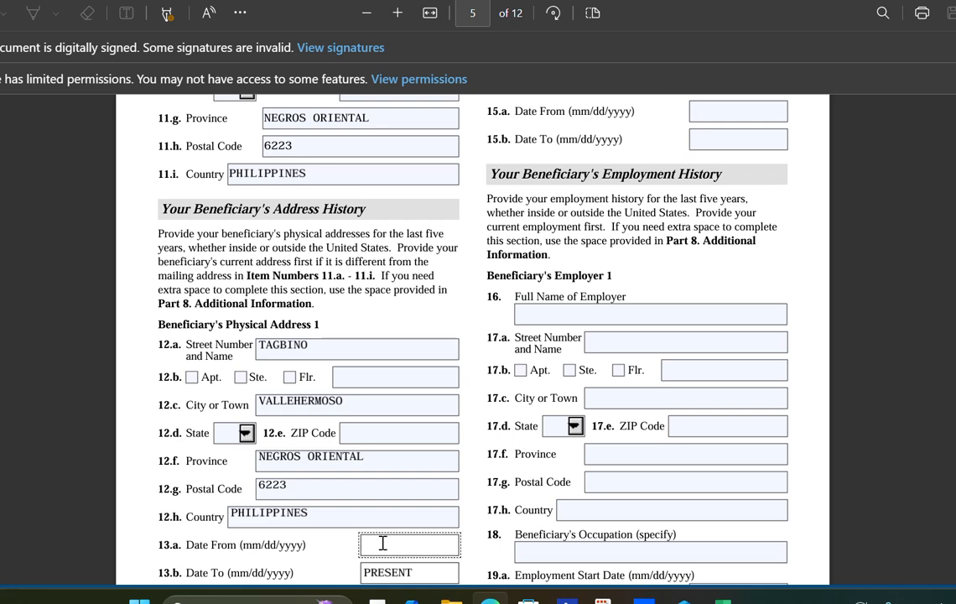
text(0)
key(BackSpace)
text(12/22/1996)
- Scroll back to page 4, then down past the page 5 footer to the top of page 6
scroll(383, 544, down, 2)
scroll(432, 453, up, 5)
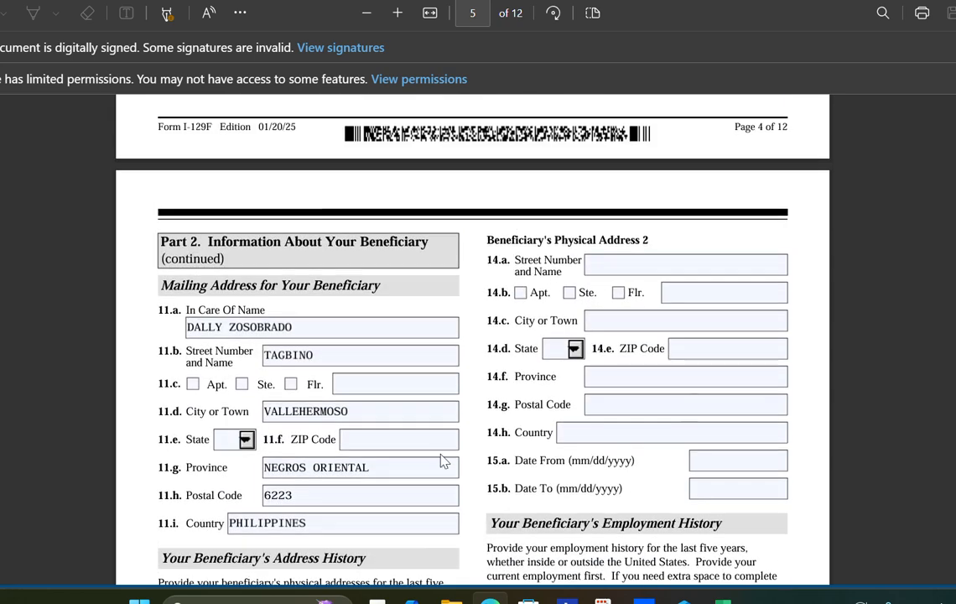
scroll(443, 461, up, 3)
scroll(606, 430, down, 2)
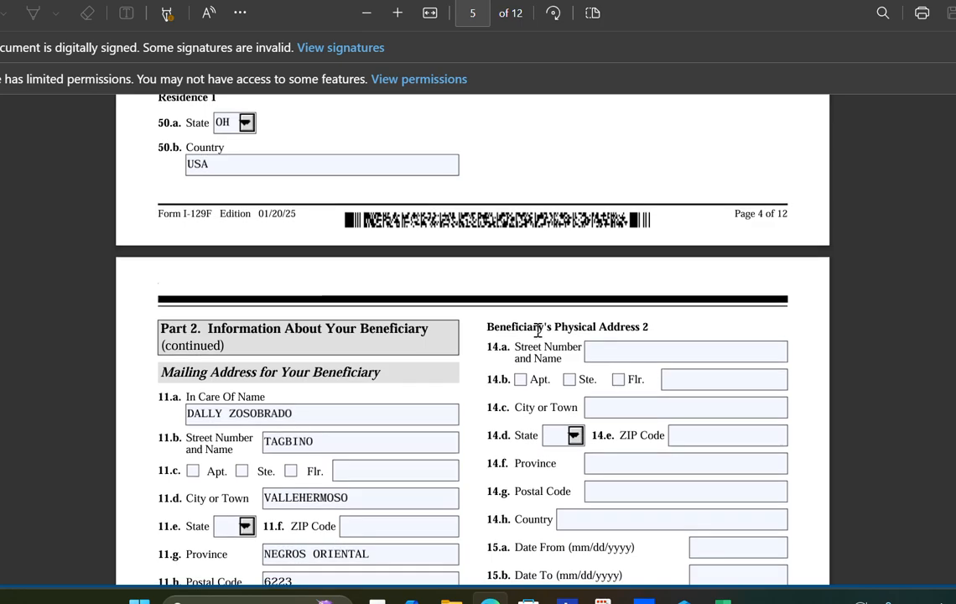
scroll(538, 326, down, 4)
scroll(547, 323, down, 5)
scroll(547, 323, up, 3)
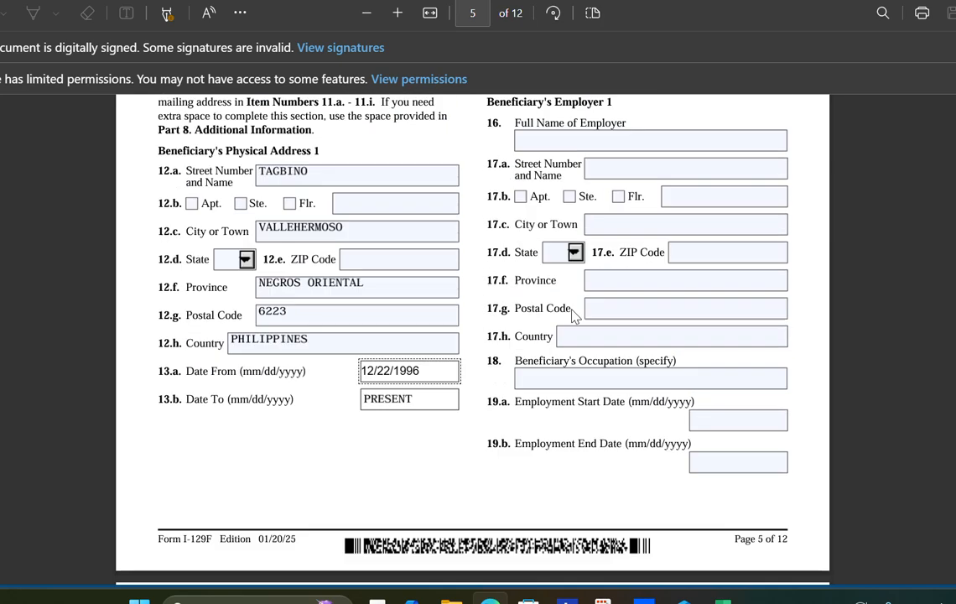
scroll(697, 273, down, 1)
scroll(690, 273, up, 2)
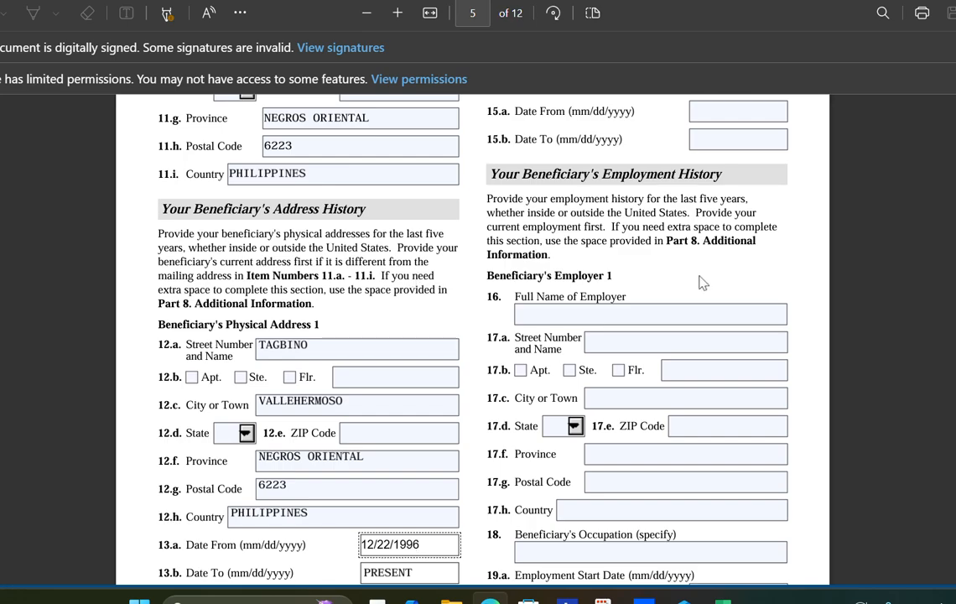
scroll(698, 277, down, 3)
scroll(631, 266, up, 3)
scroll(675, 279, down, 2)
scroll(631, 323, down, 5)
scroll(628, 327, down, 1)
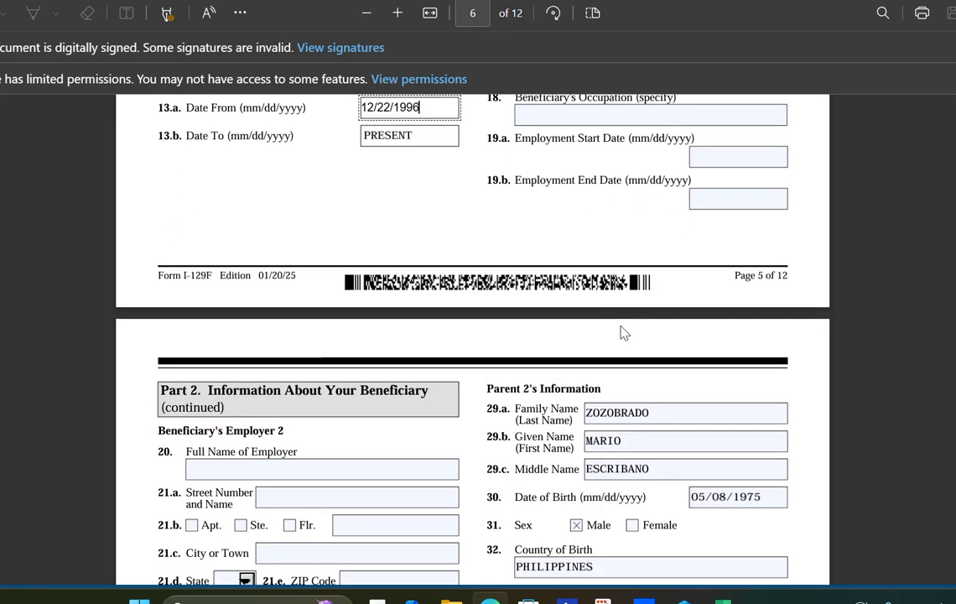
scroll(359, 415, down, 2)
click(199, 386)
scroll(244, 390, down, 2)
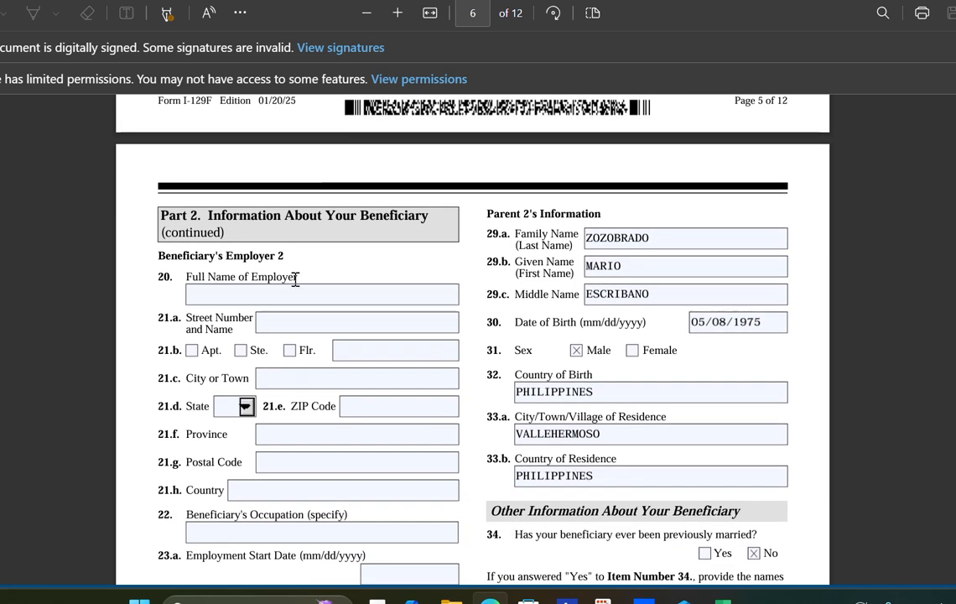
scroll(291, 423, down, 2)
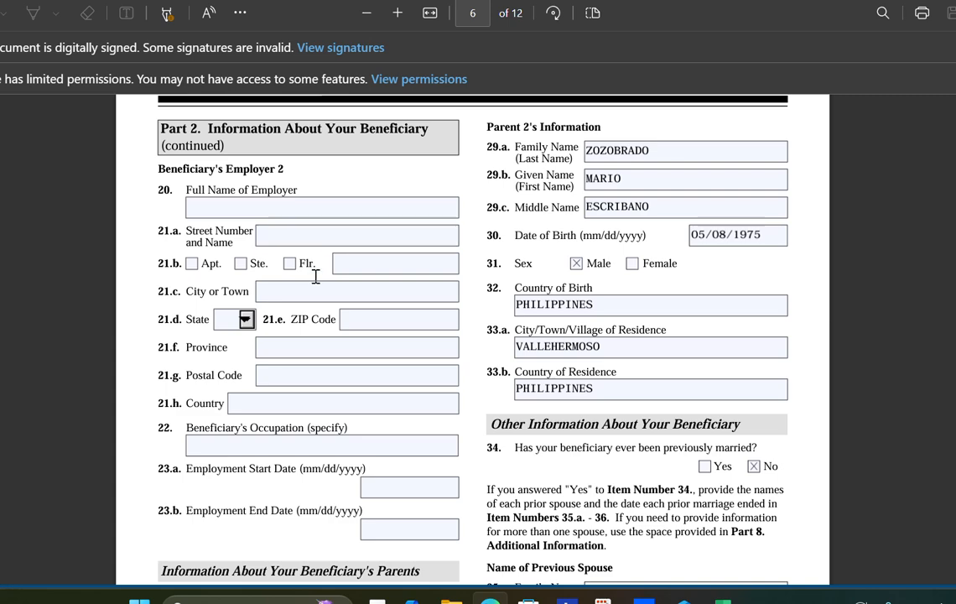
scroll(357, 424, down, 2)
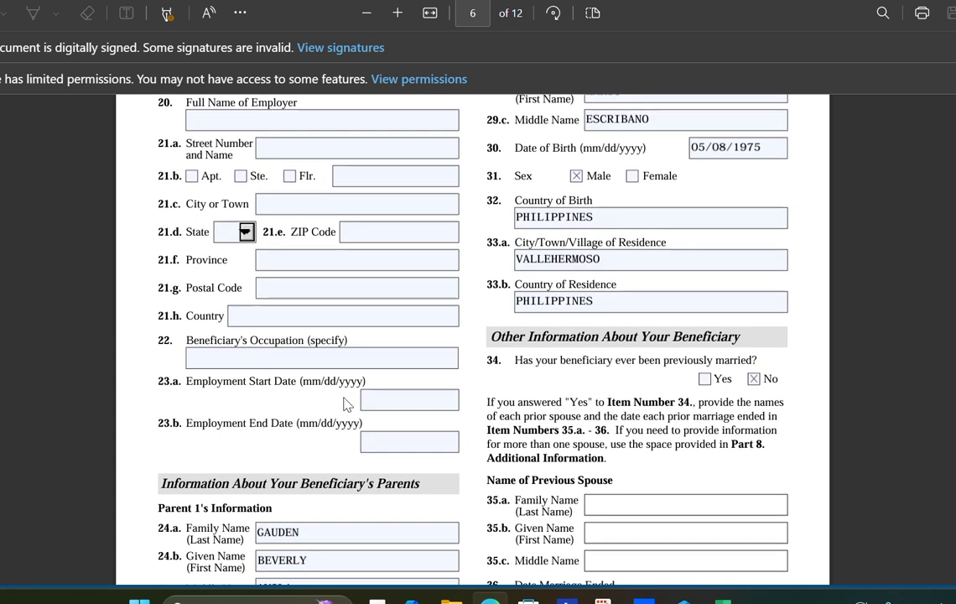
click(382, 450)
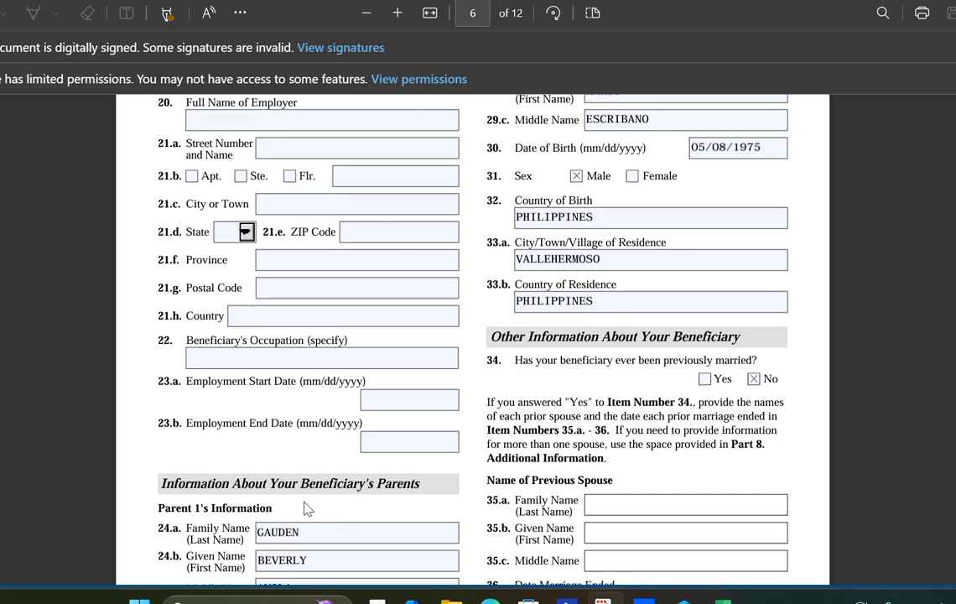
scroll(310, 508, down, 1)
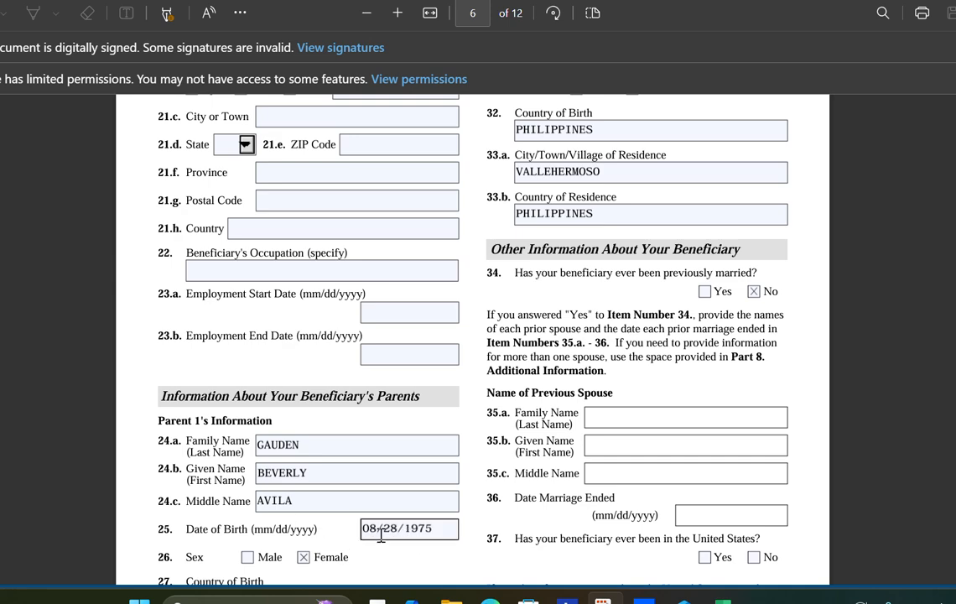
scroll(360, 534, down, 2)
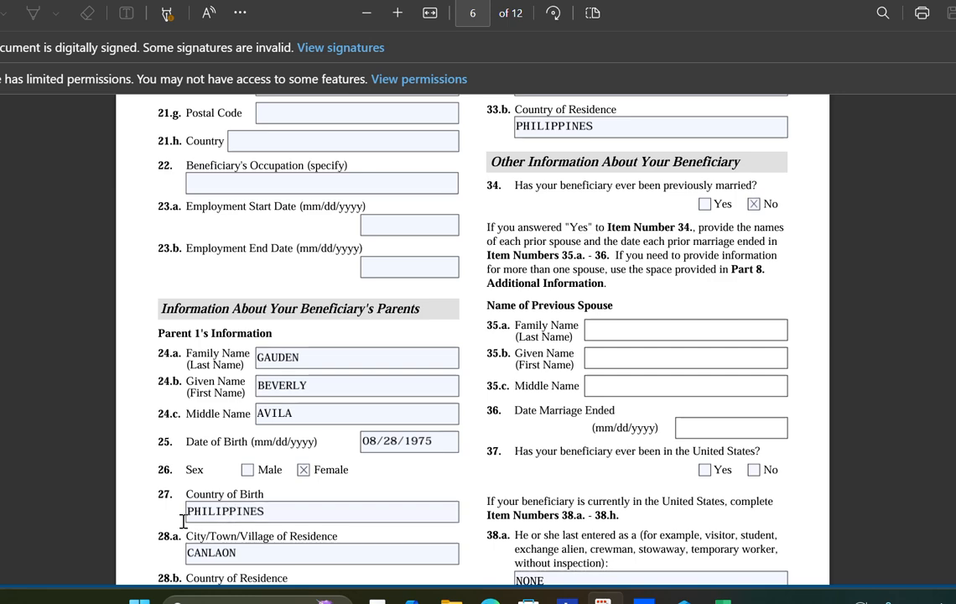
click(208, 561)
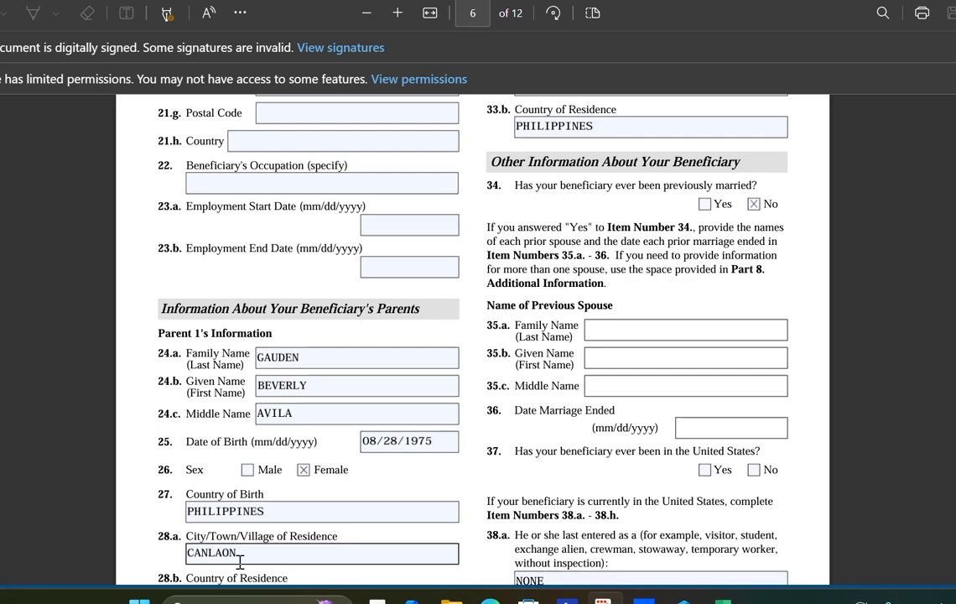
scroll(233, 543, down, 1)
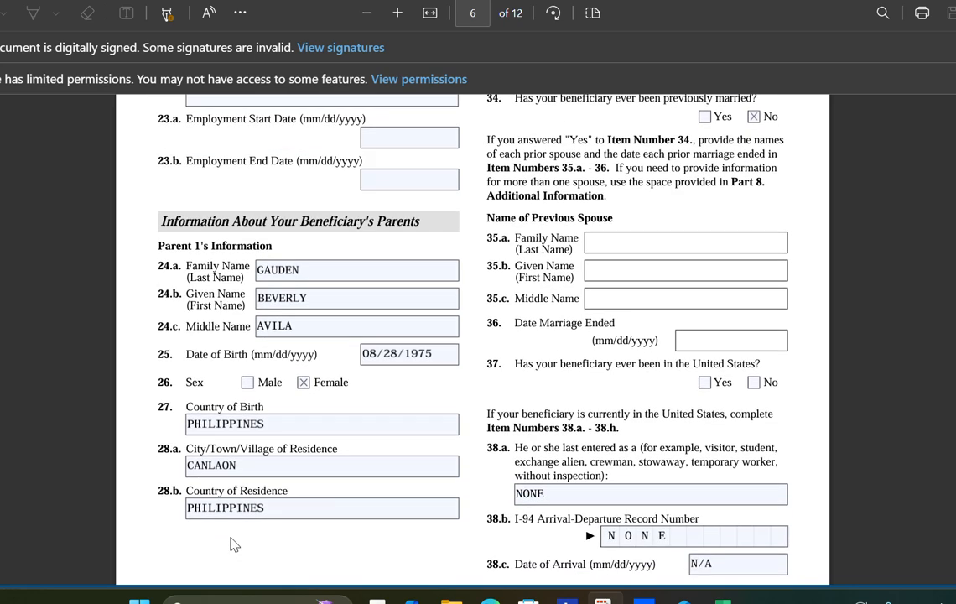
scroll(323, 451, up, 3)
scroll(325, 453, up, 3)
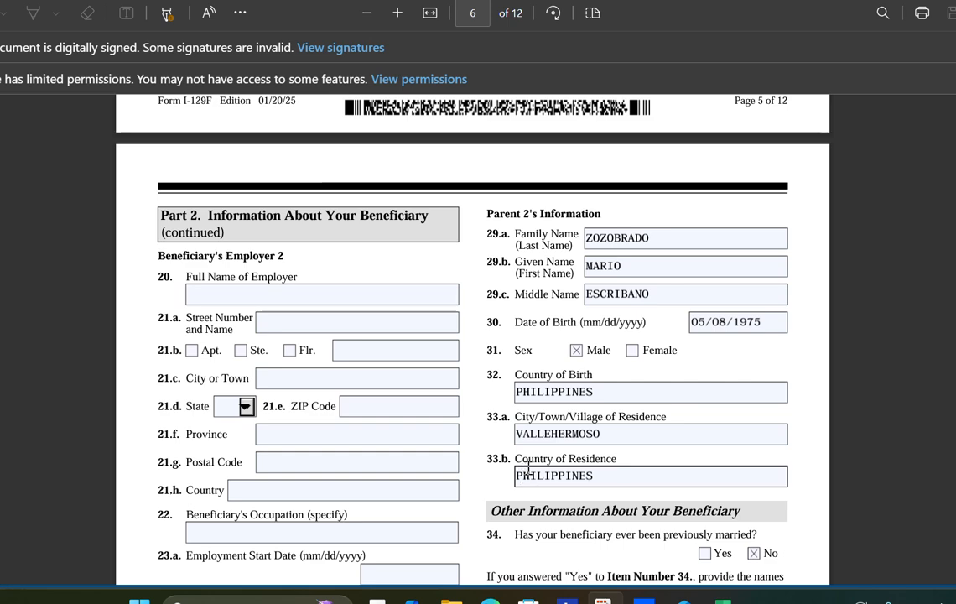
- Tick No for item 37, whether the beneficiary has ever been in the United States
scroll(529, 466, down, 1)
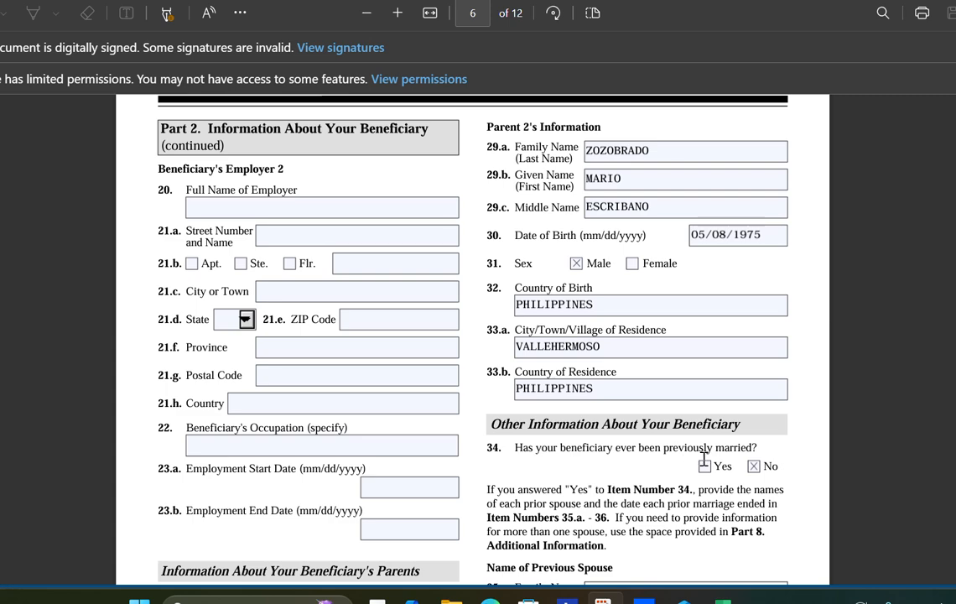
scroll(713, 474, down, 3)
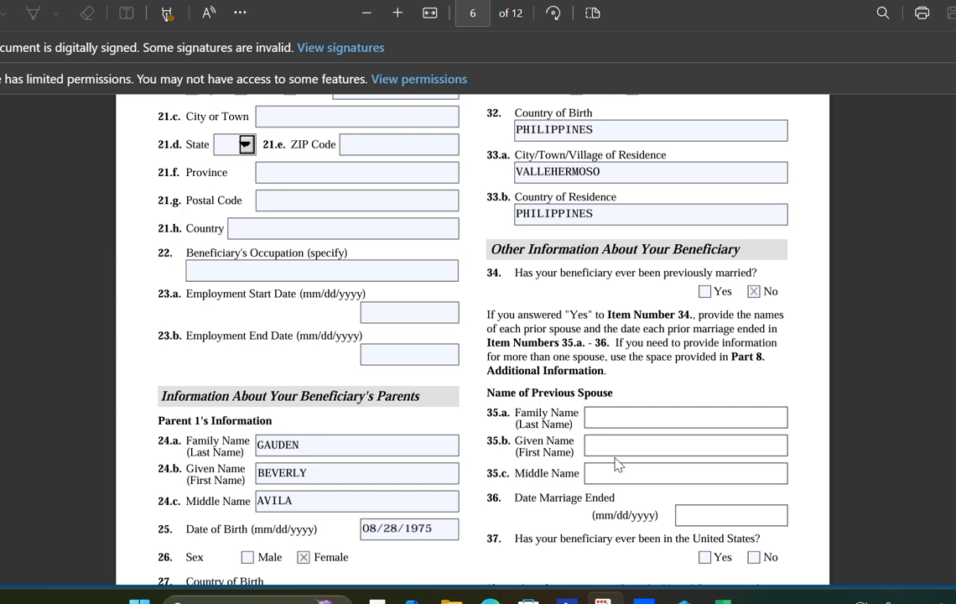
click(754, 558)
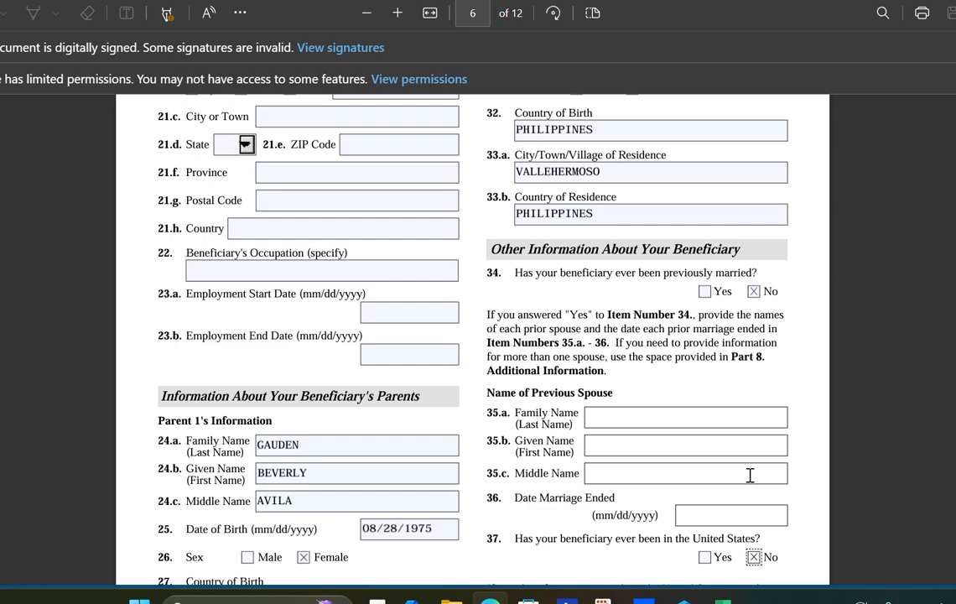
scroll(751, 474, down, 3)
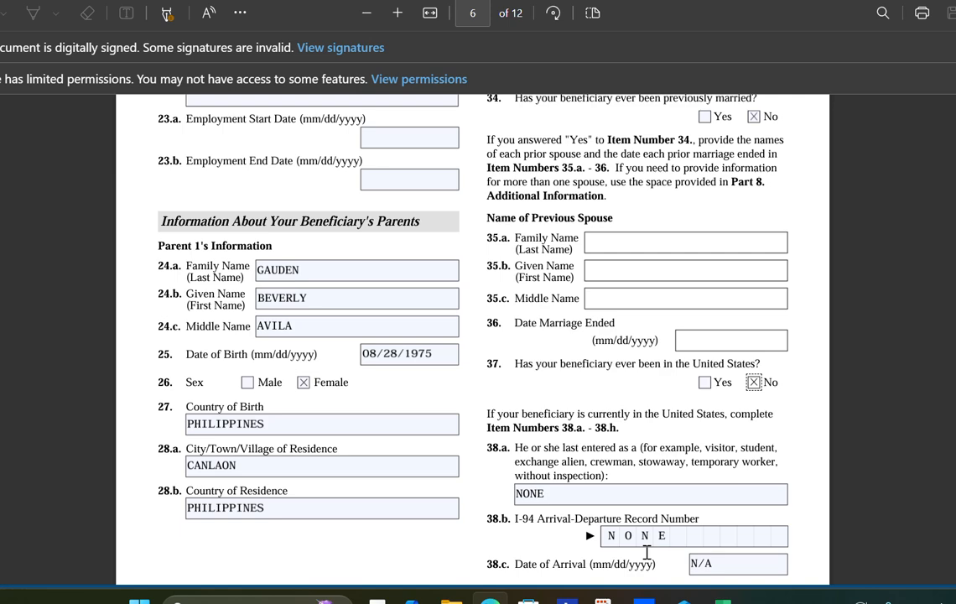
- Scroll to page 7 and check the 38.f Travel Document Number entry
scroll(646, 552, down, 3)
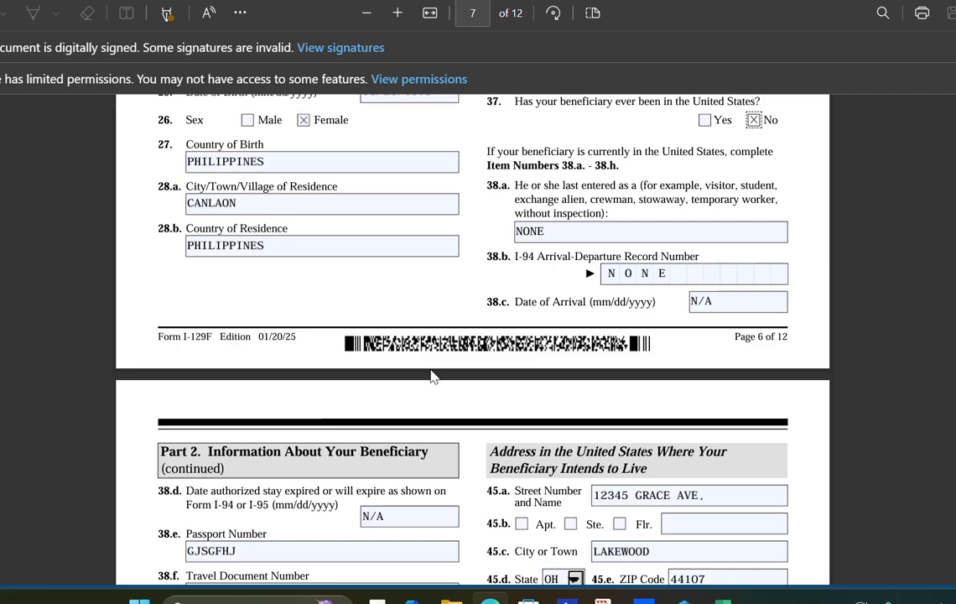
scroll(432, 376, down, 2)
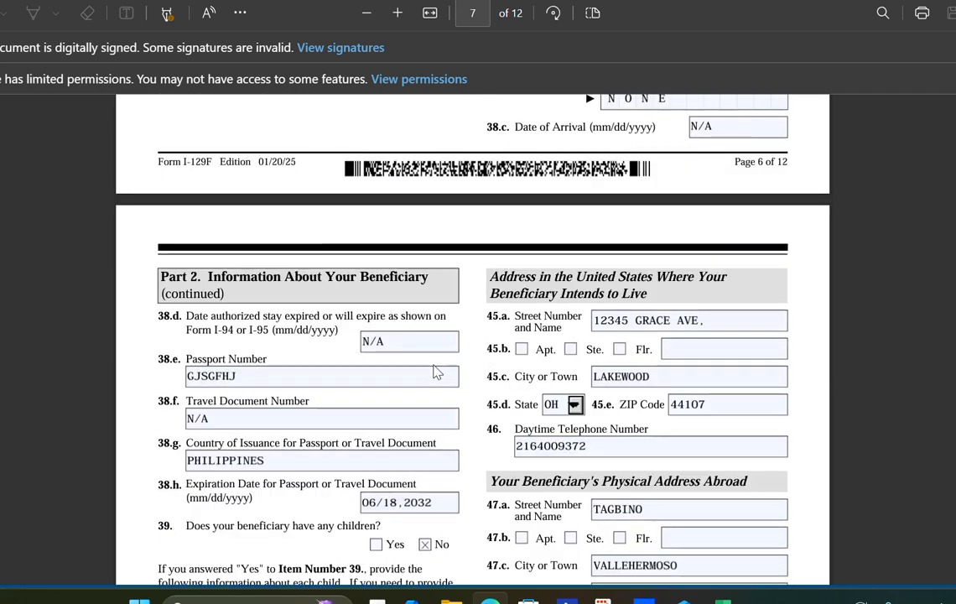
scroll(436, 368, down, 1)
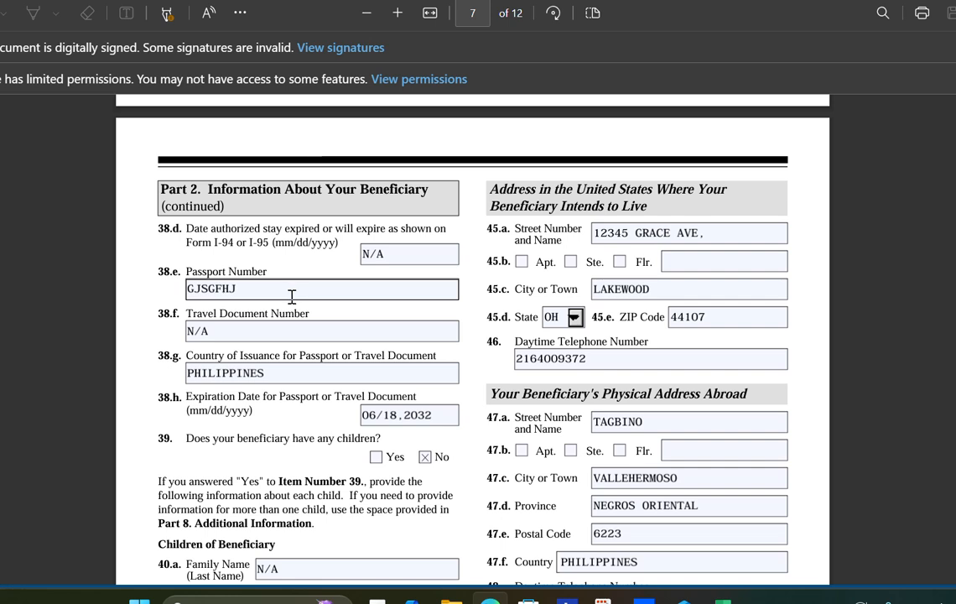
click(209, 330)
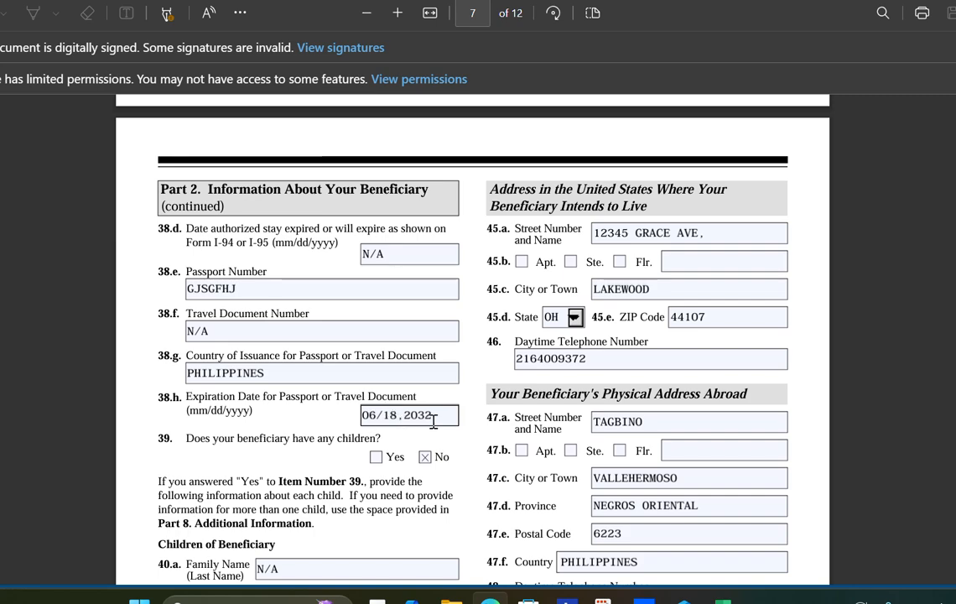
scroll(433, 422, down, 1)
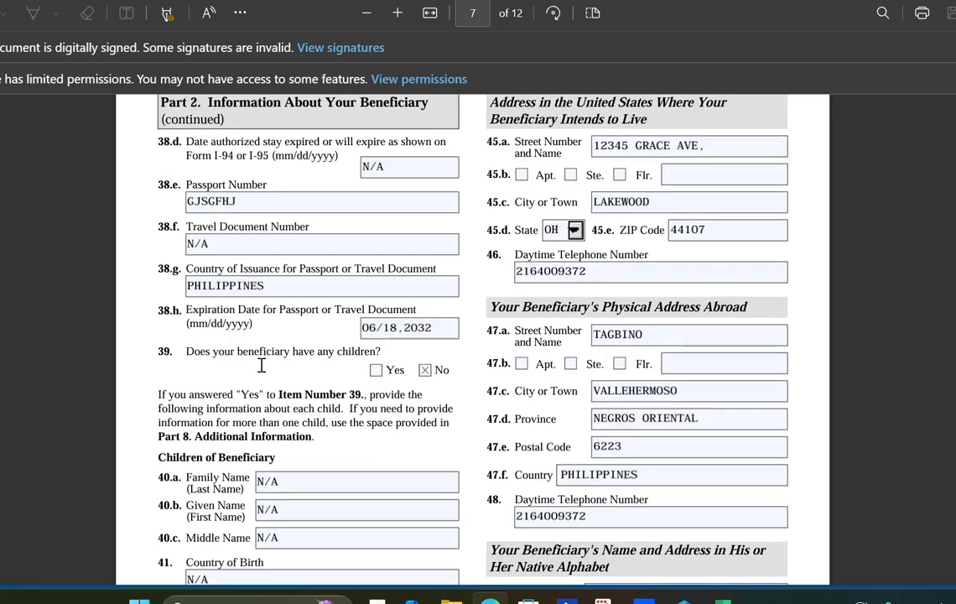
click(426, 377)
click(427, 376)
scroll(232, 349, down, 1)
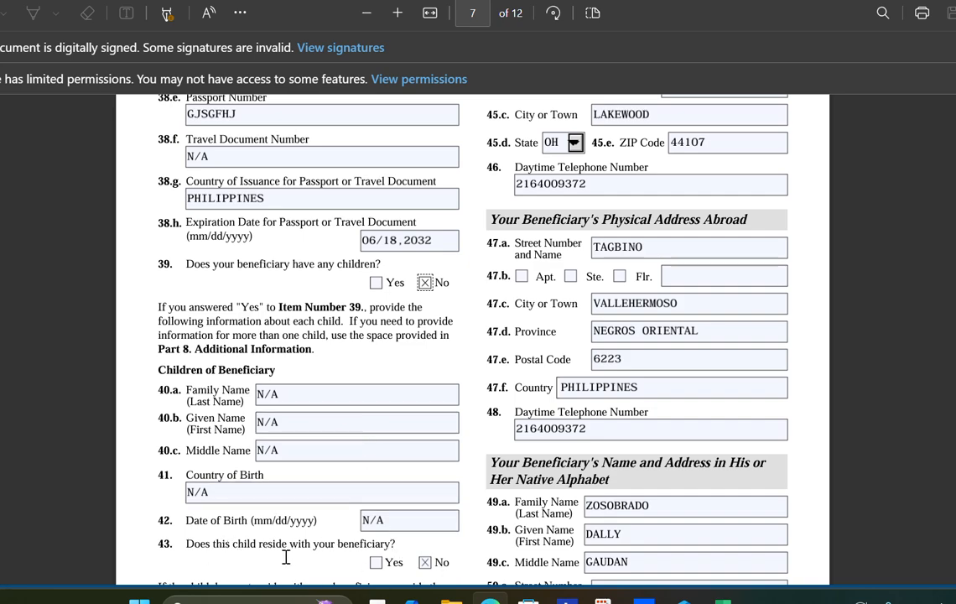
scroll(325, 539, down, 4)
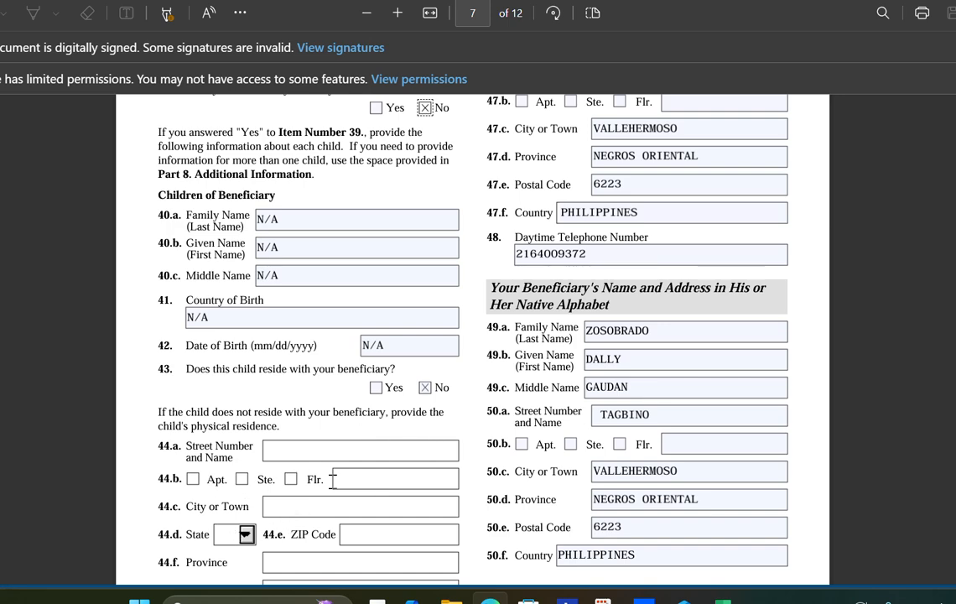
scroll(341, 481, down, 4)
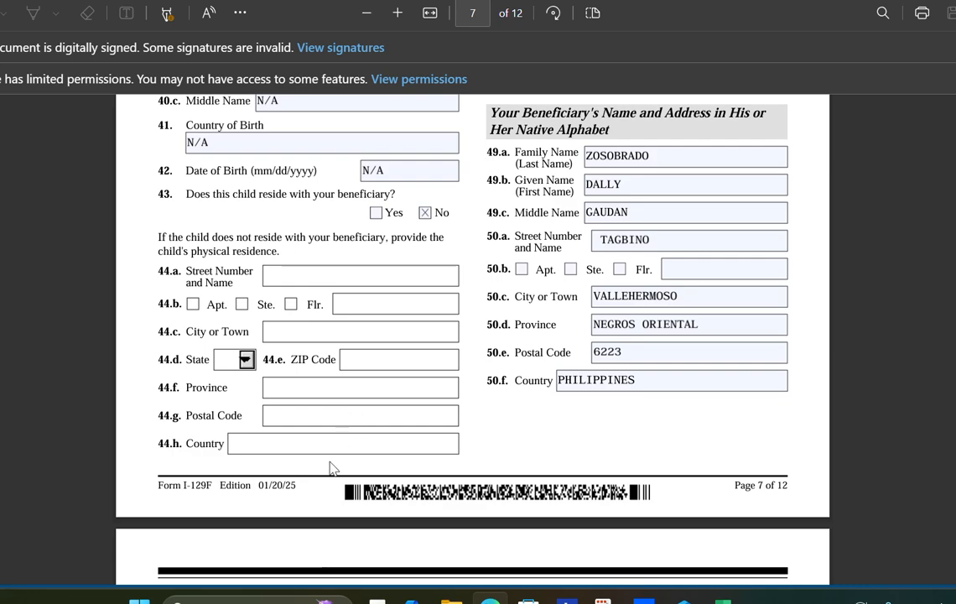
scroll(508, 395, up, 10)
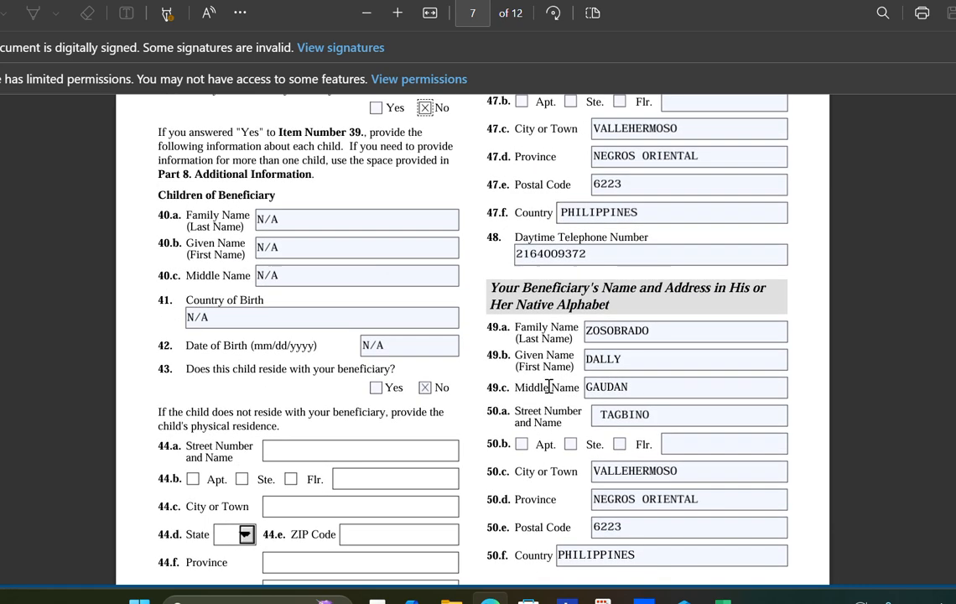
scroll(554, 386, up, 4)
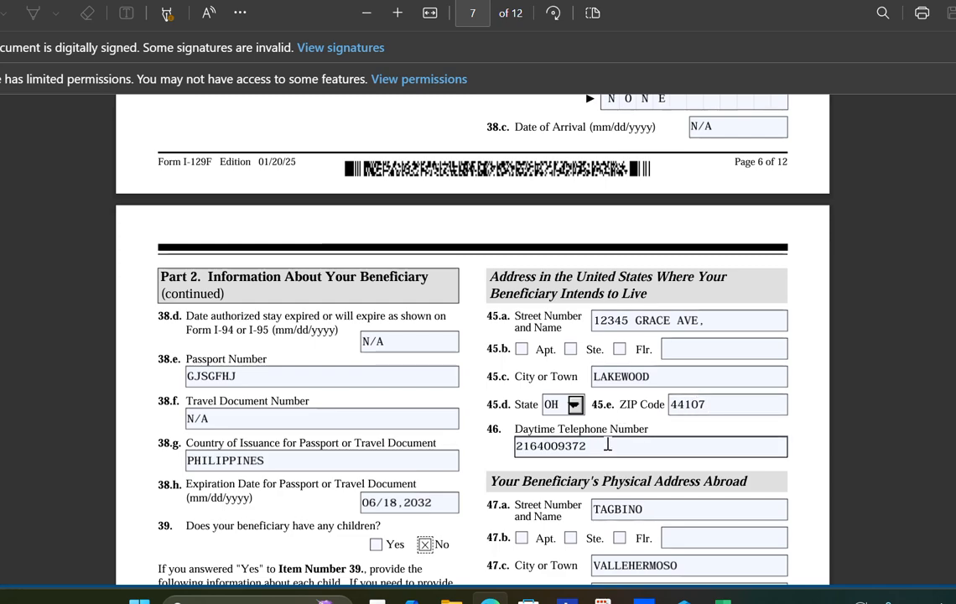
scroll(607, 442, down, 3)
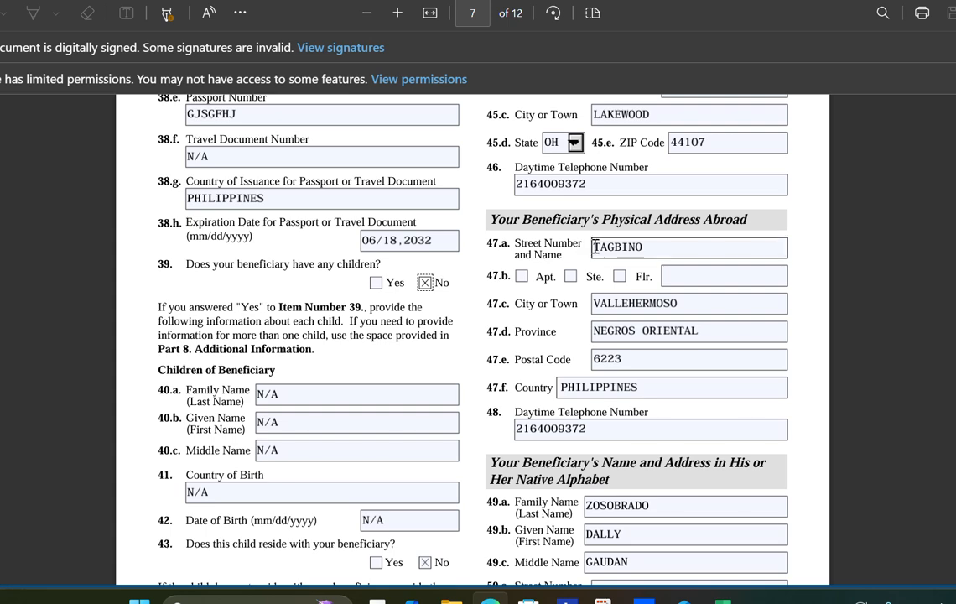
scroll(596, 244, down, 1)
scroll(596, 243, down, 1)
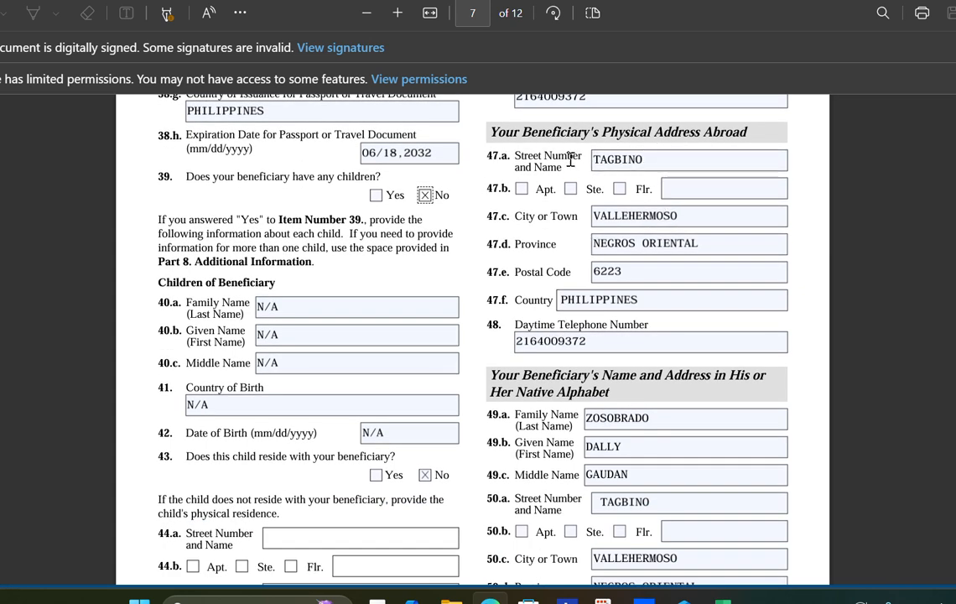
click(601, 158)
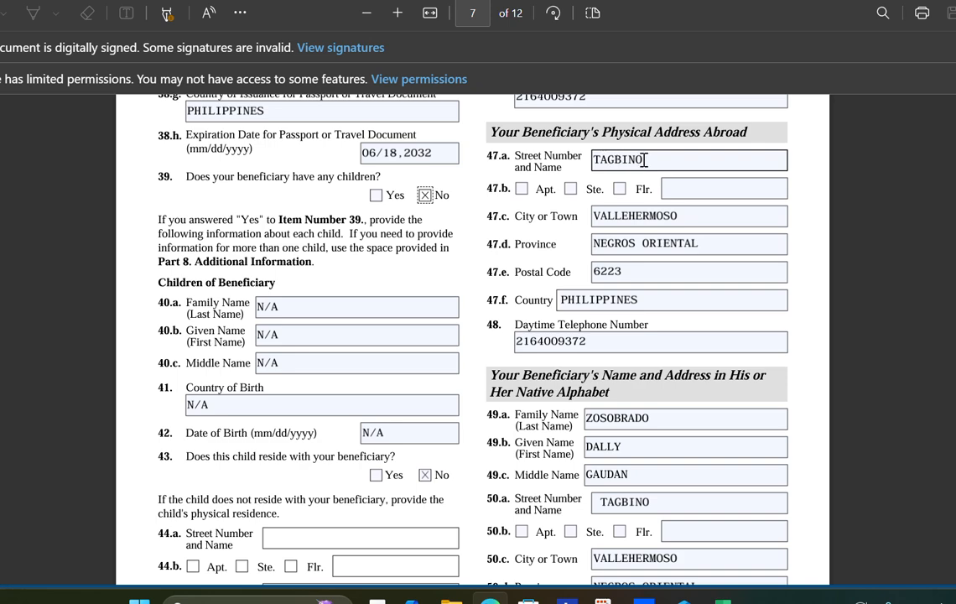
click(619, 280)
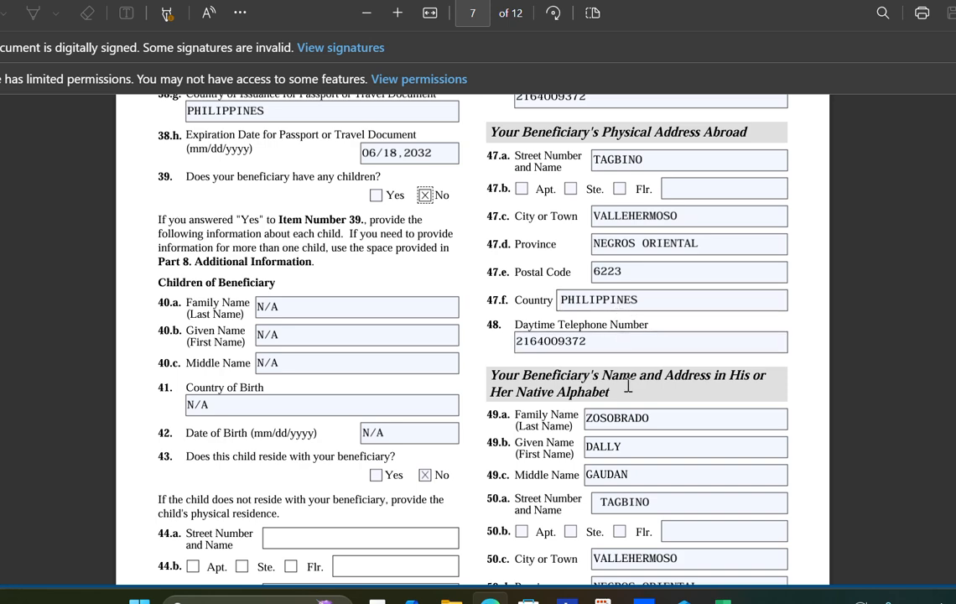
scroll(627, 390, down, 2)
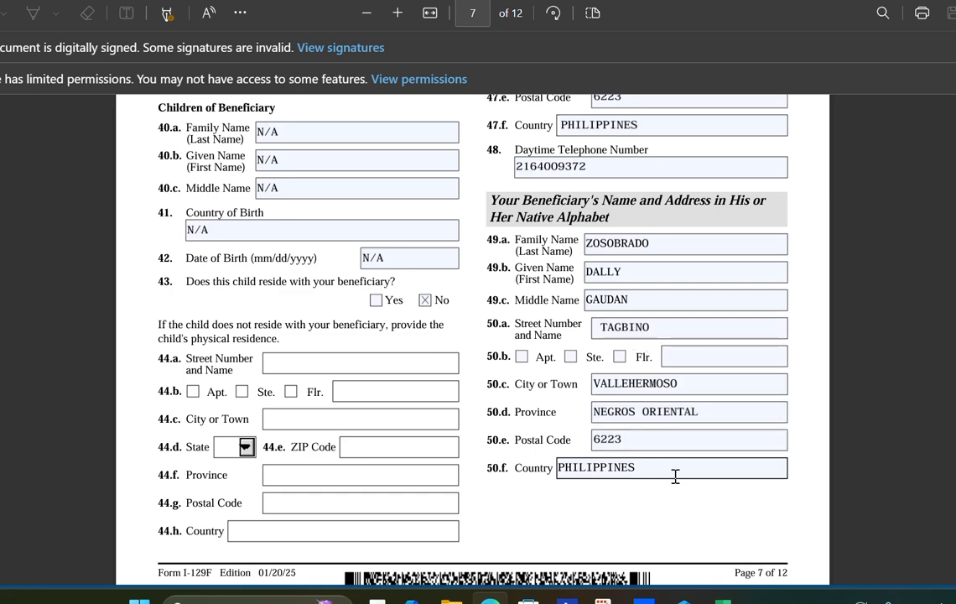
- Scroll into page 8 and check the item 52 relationship answer
scroll(687, 474, down, 2)
scroll(695, 465, down, 3)
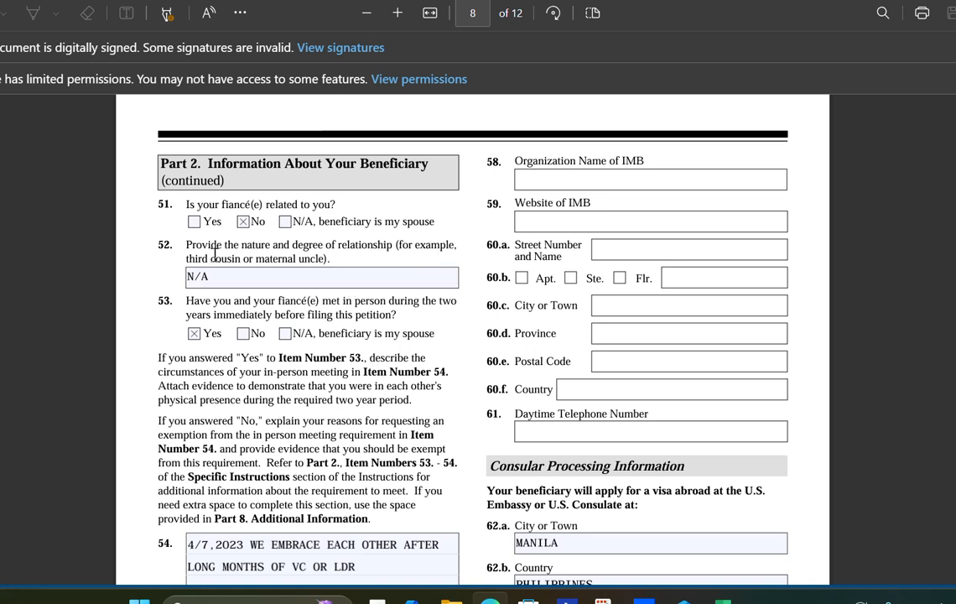
click(275, 277)
- Scroll past the IMB and criminal answers down to page 9's Part 3 continuation
scroll(286, 464, down, 2)
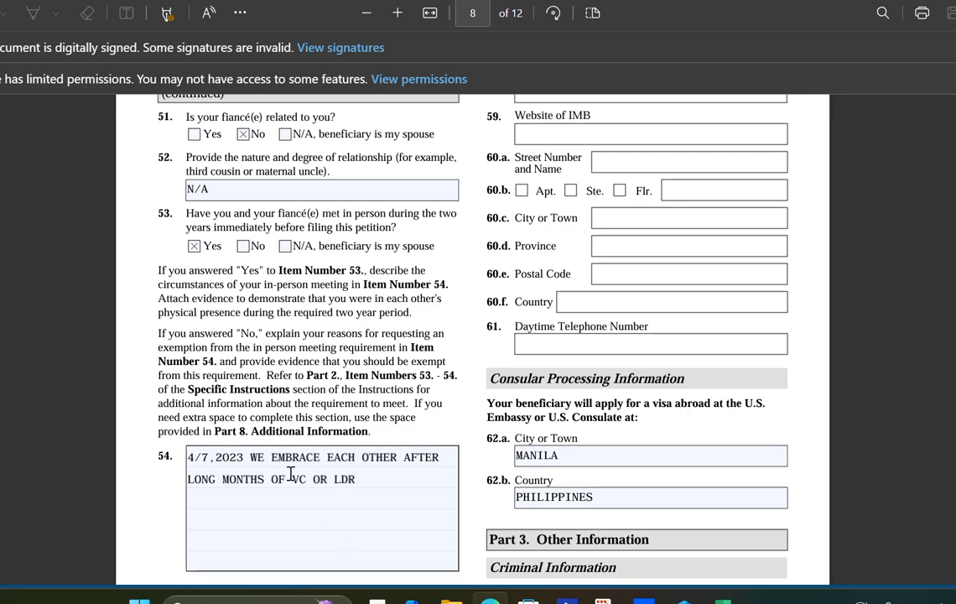
scroll(383, 306, down, 3)
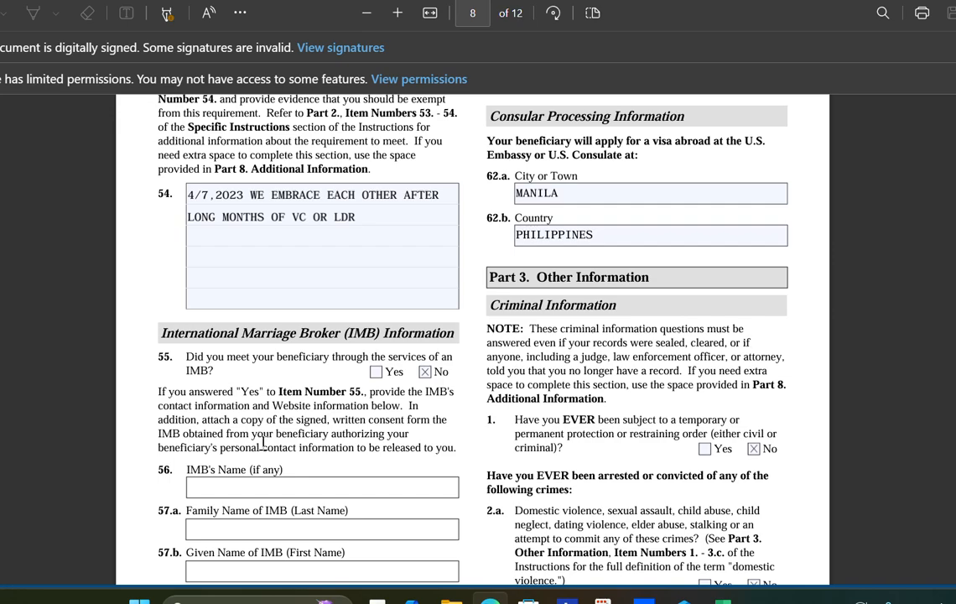
scroll(292, 447, down, 1)
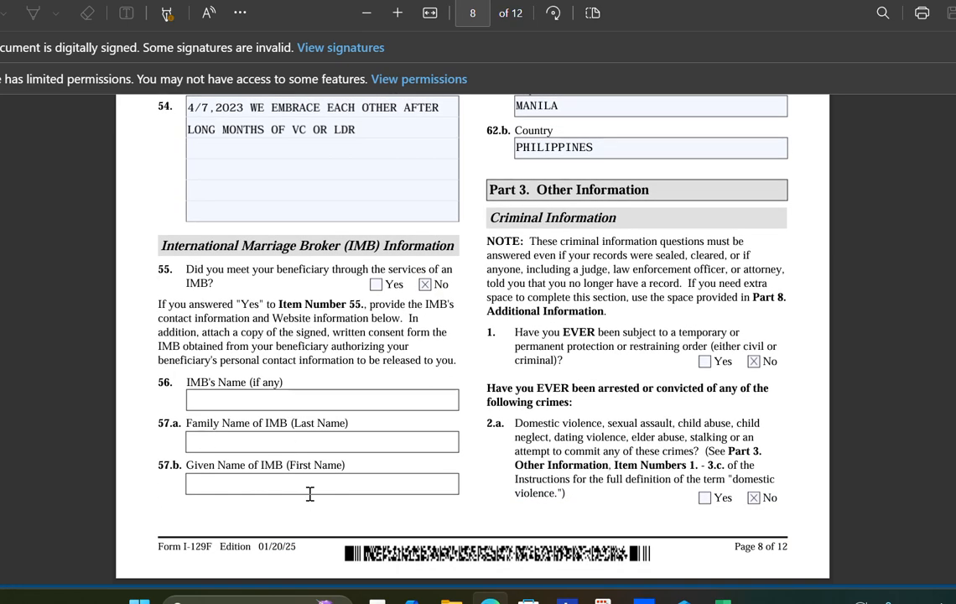
scroll(399, 445, up, 6)
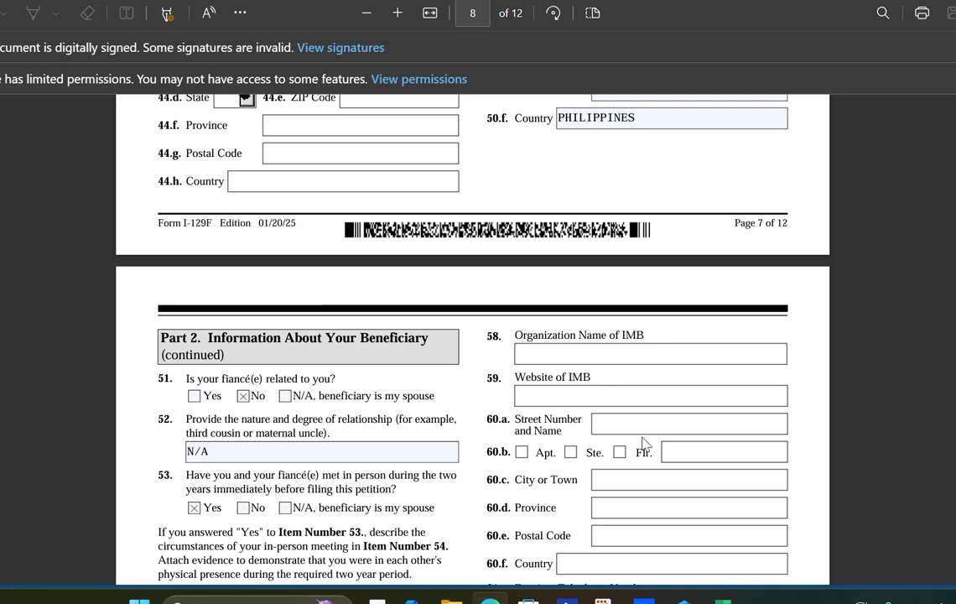
scroll(643, 444, down, 2)
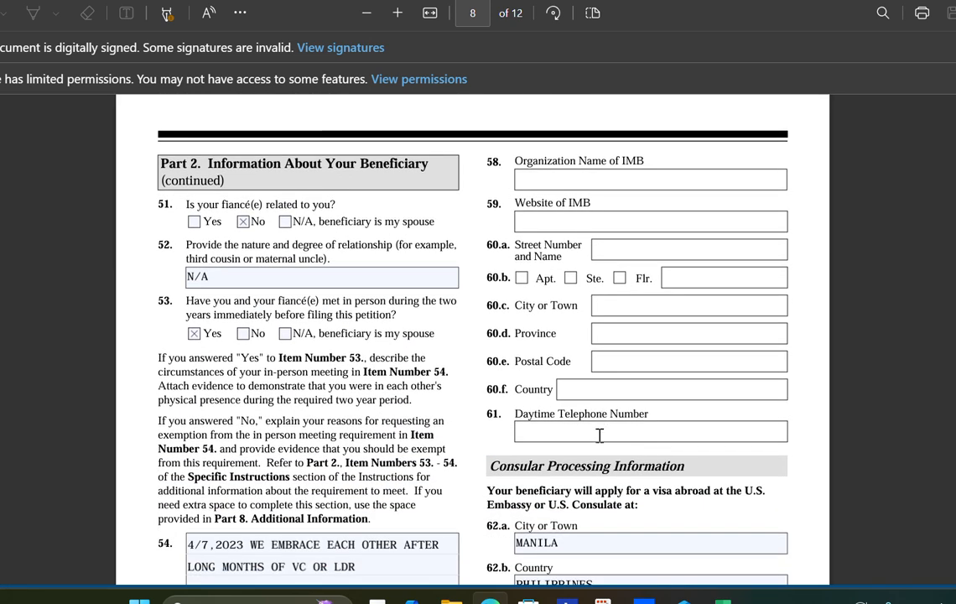
scroll(601, 436, down, 1)
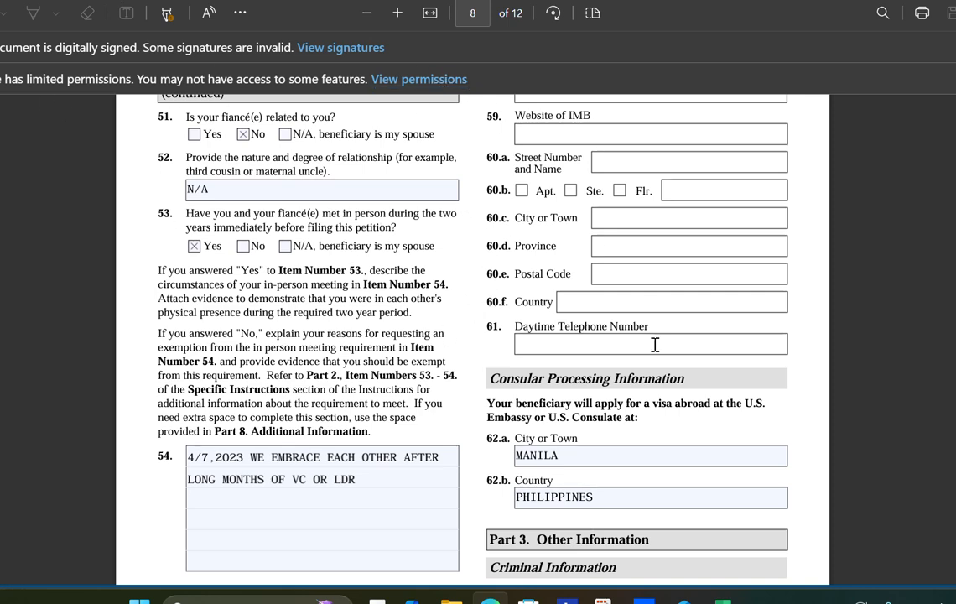
scroll(621, 440, down, 1)
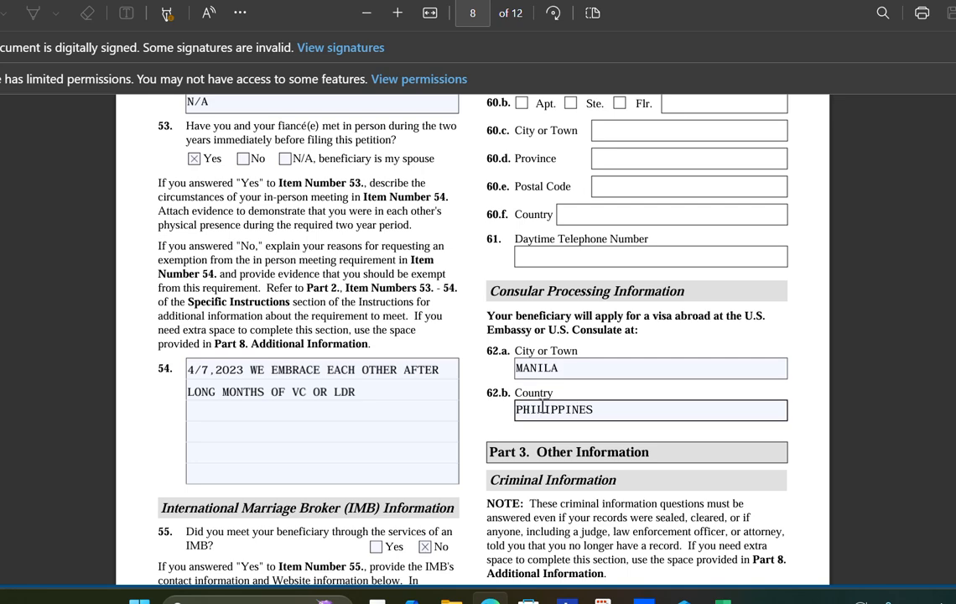
scroll(596, 405, down, 2)
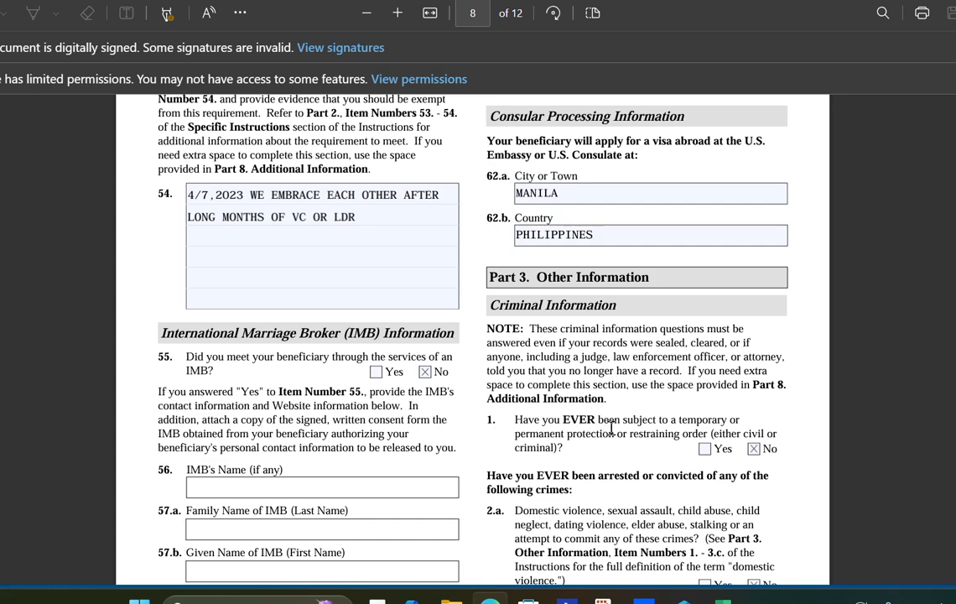
scroll(607, 418, down, 1)
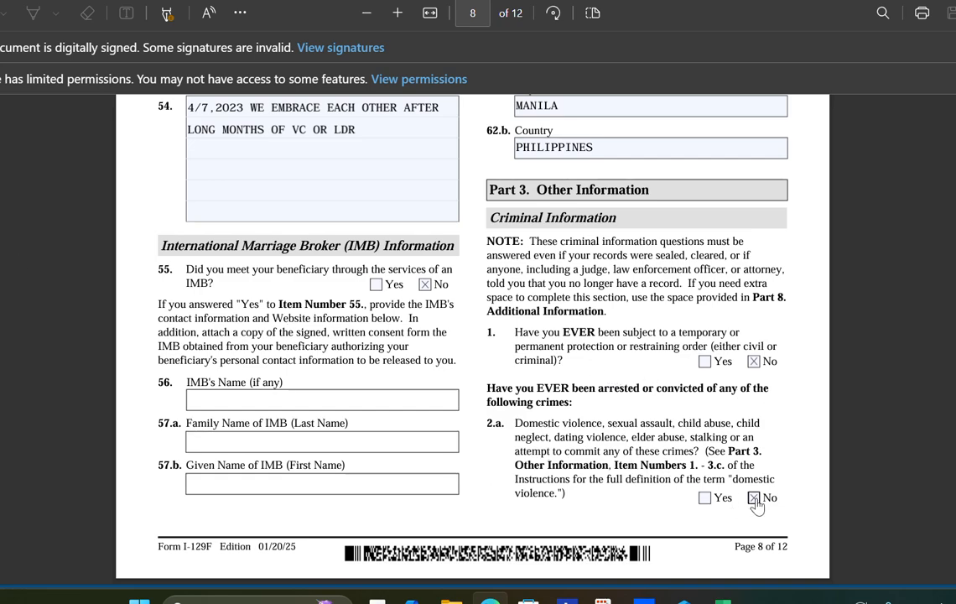
scroll(741, 495, down, 1)
scroll(735, 486, down, 4)
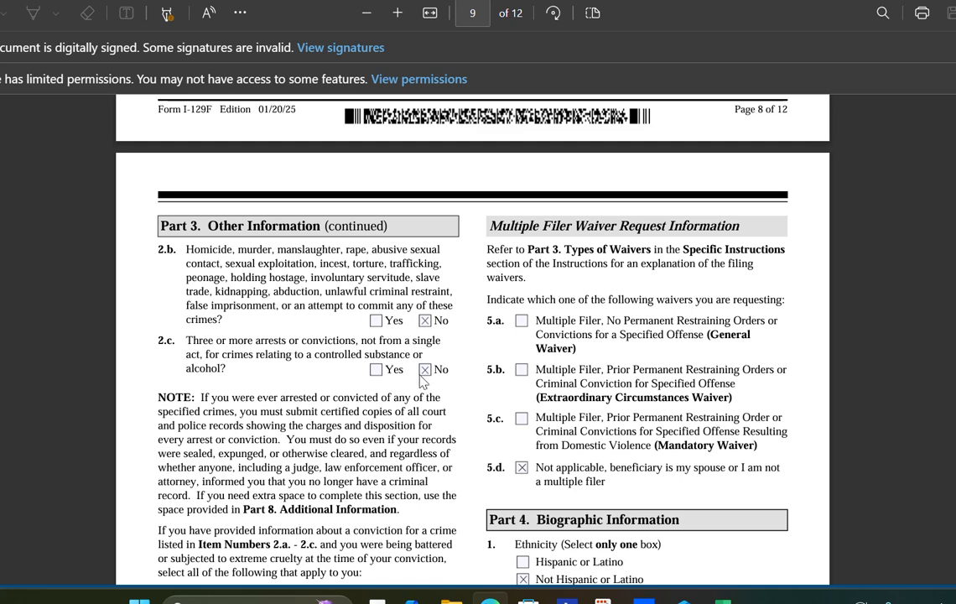
scroll(426, 386, down, 1)
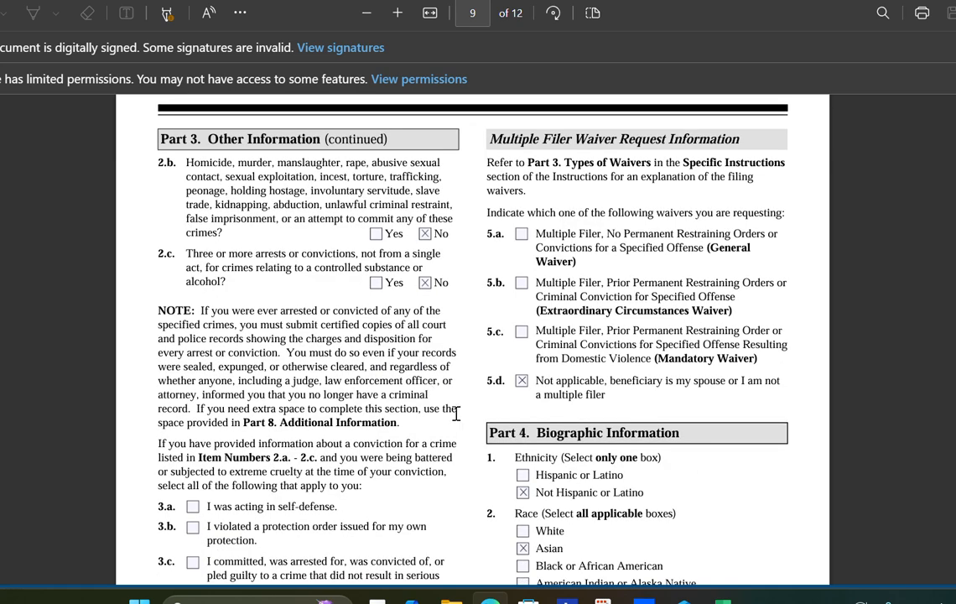
scroll(453, 414, down, 1)
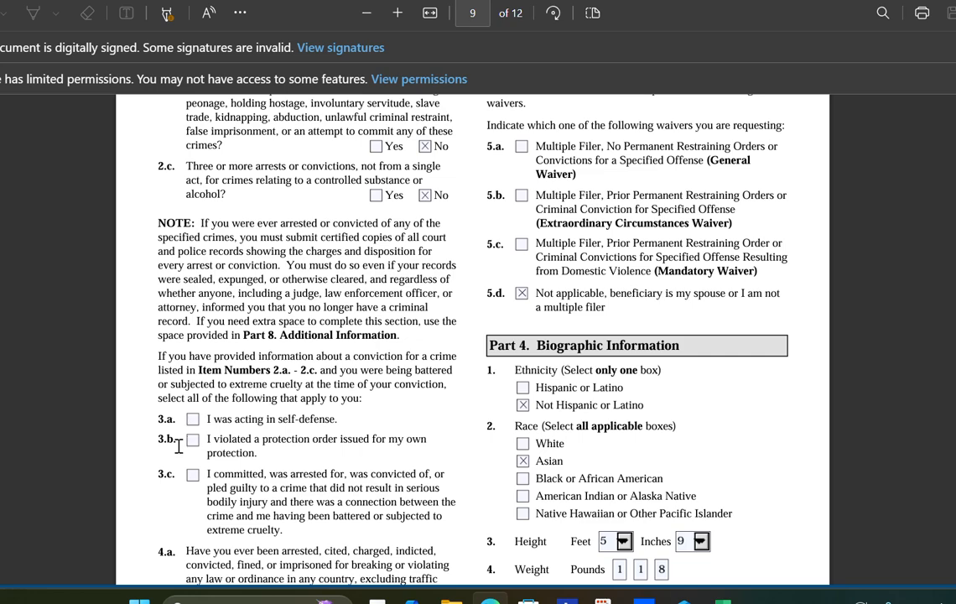
scroll(232, 487, down, 2)
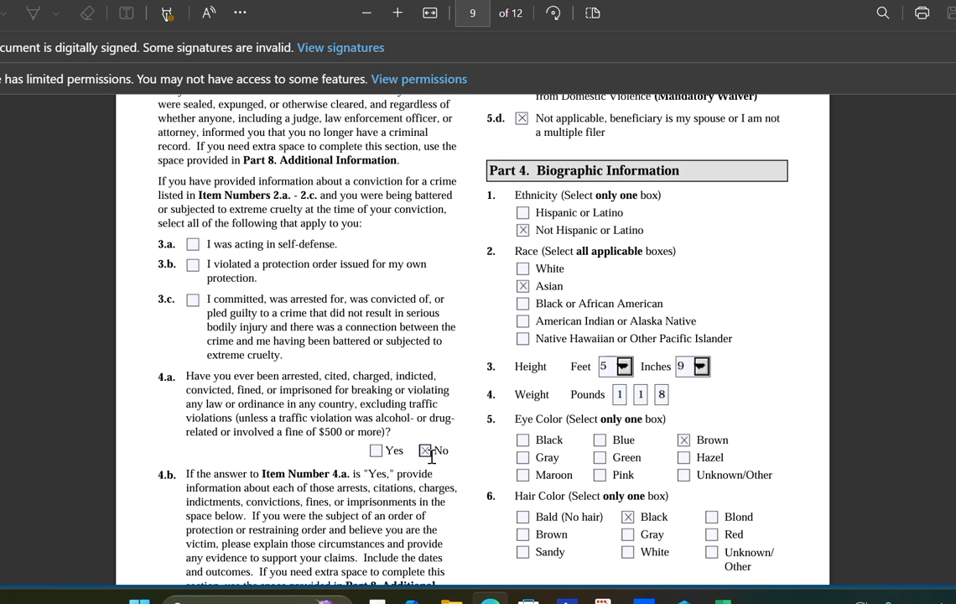
scroll(279, 454, down, 1)
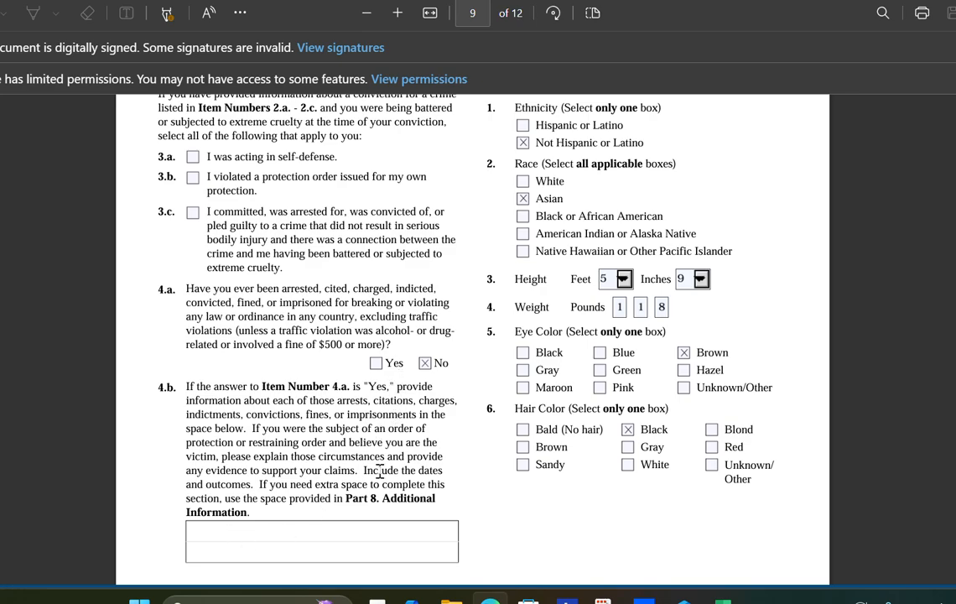
scroll(450, 403, down, 3)
scroll(451, 403, up, 10)
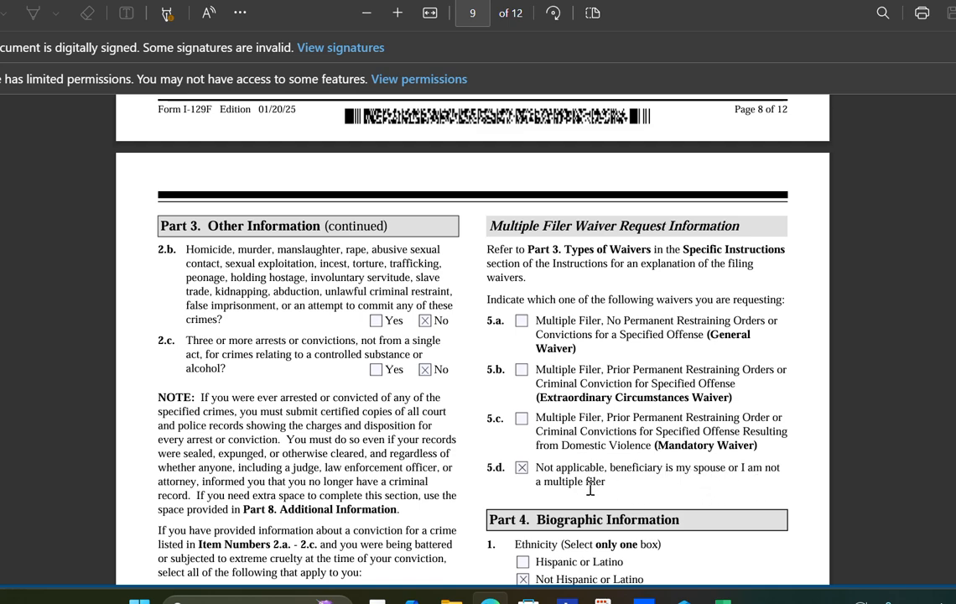
scroll(546, 438, down, 2)
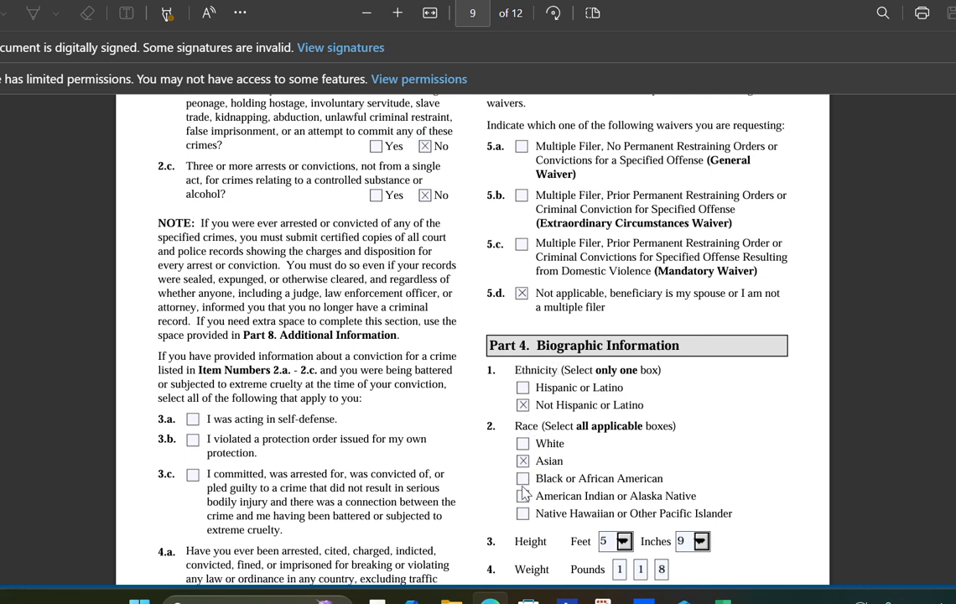
- Also mark White for race and correct the weight digits to 195 pounds
click(523, 443)
scroll(586, 430, down, 1)
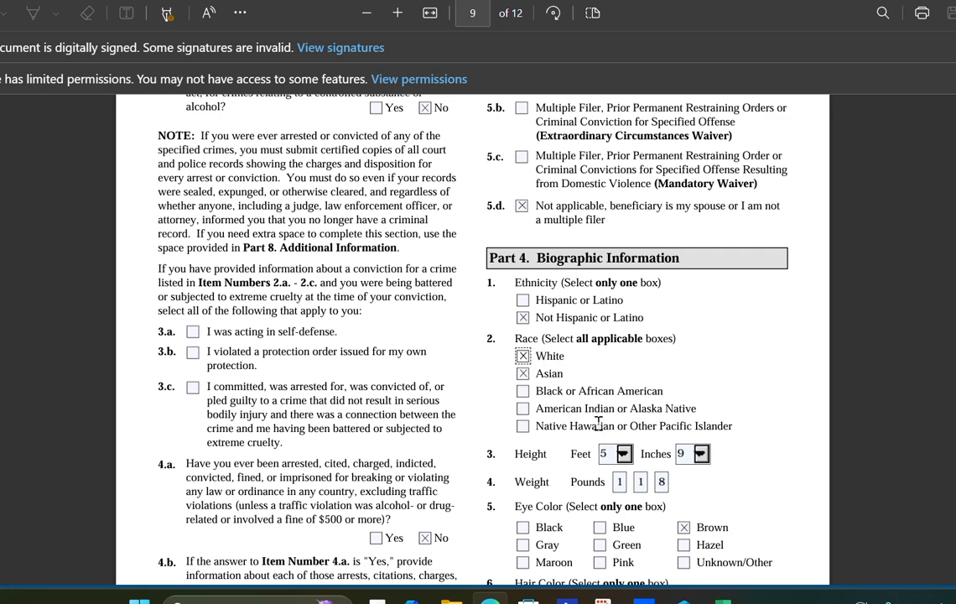
scroll(590, 408, down, 1)
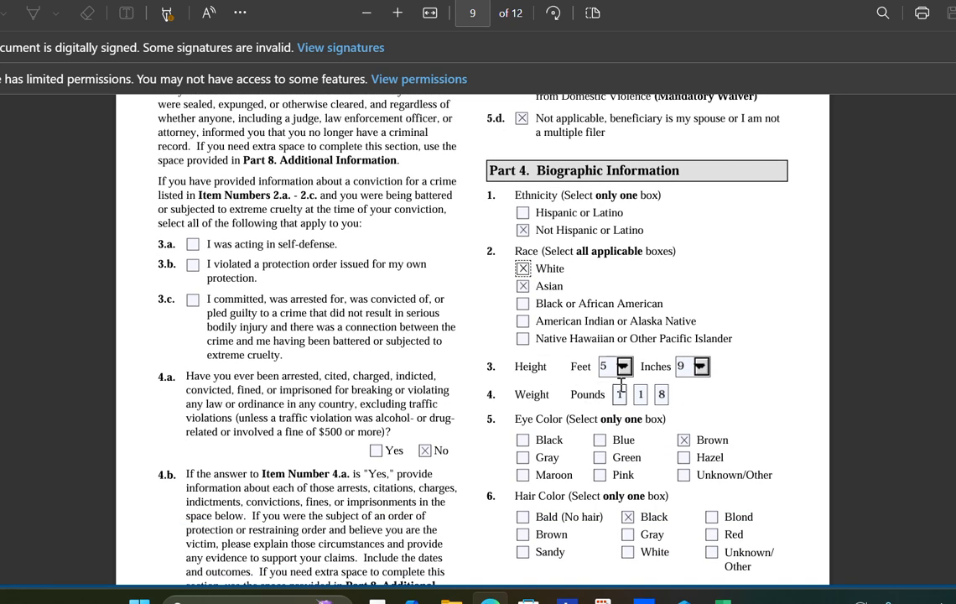
click(642, 393)
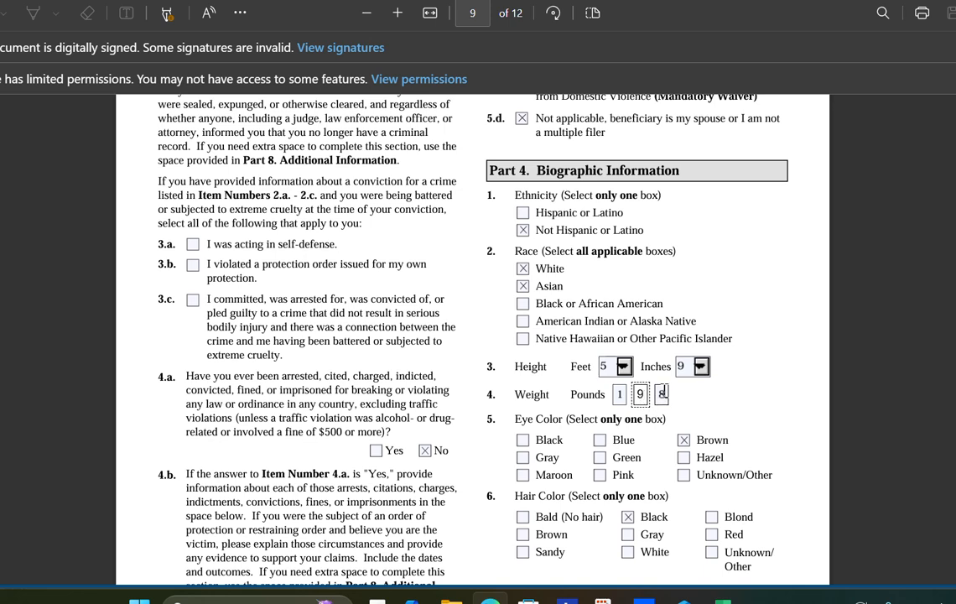
click(662, 392)
text(5)
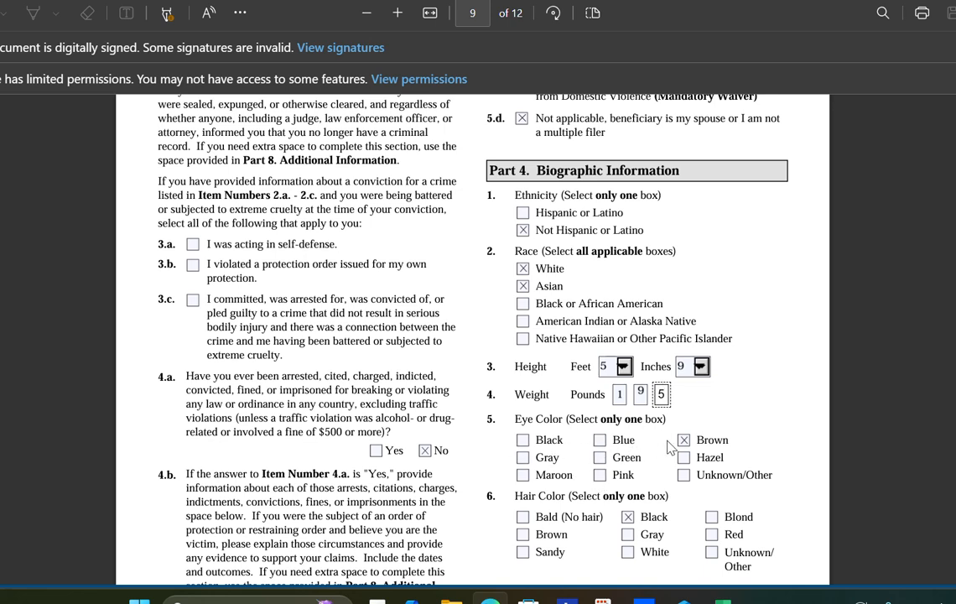
- Scroll to page 10 and check the petitioner's daytime telephone and email entries
scroll(575, 401, down, 2)
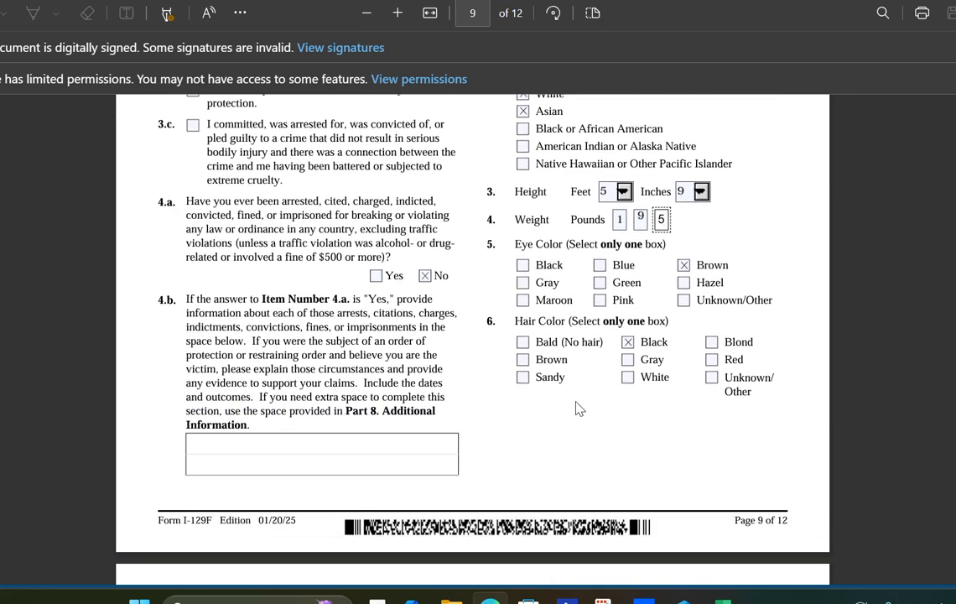
scroll(579, 405, down, 3)
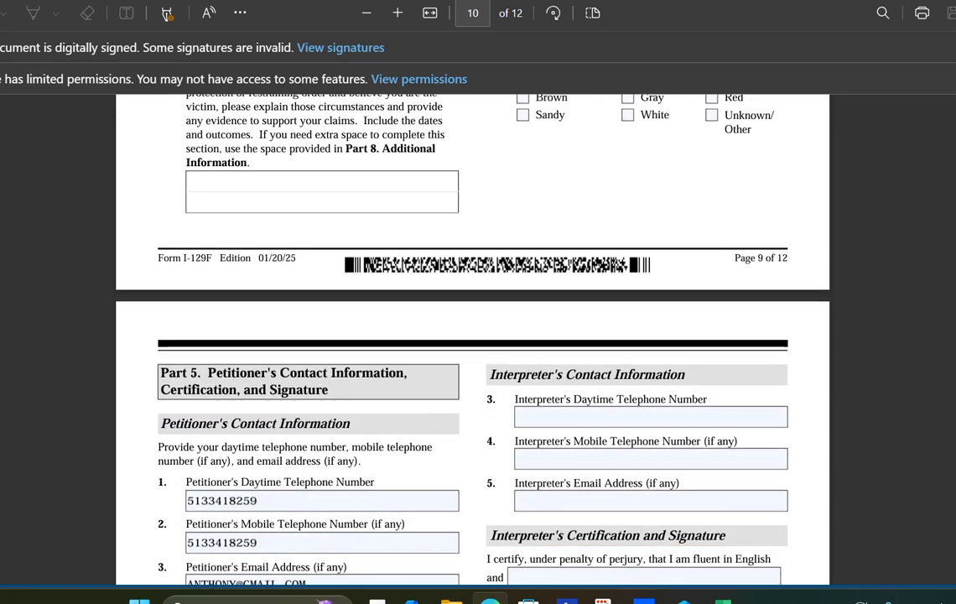
scroll(473, 340, down, 4)
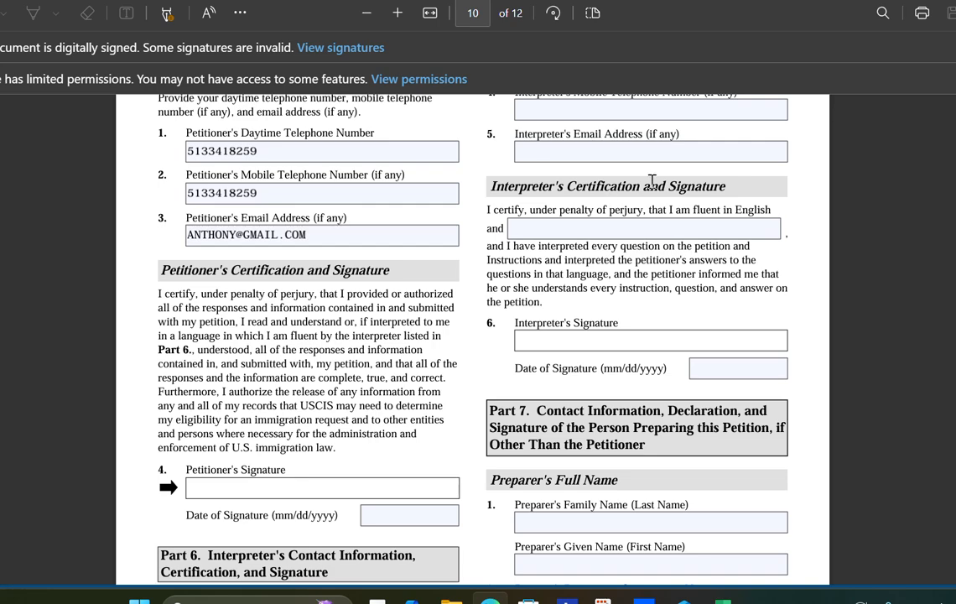
scroll(663, 181, up, 5)
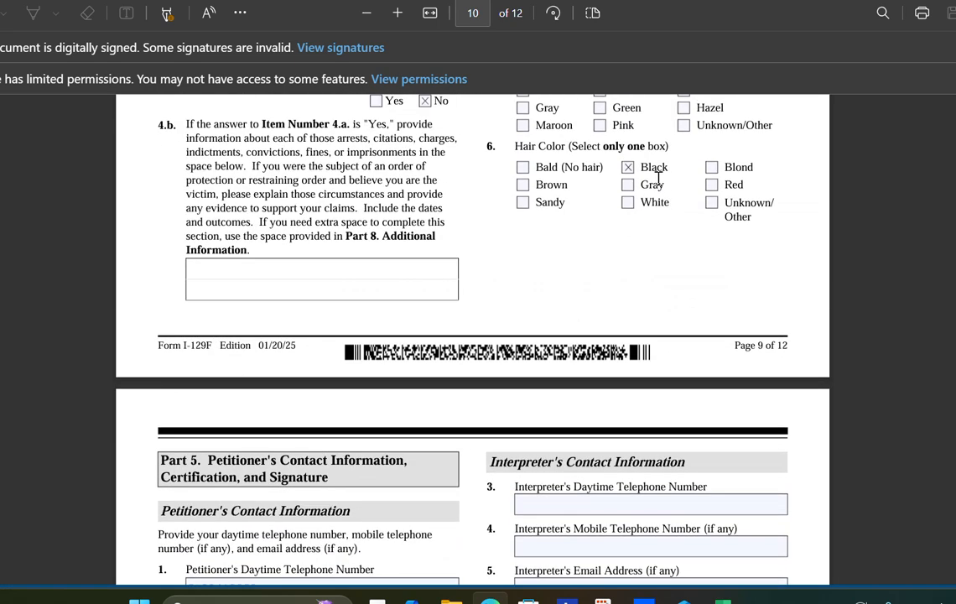
scroll(658, 180, down, 3)
scroll(655, 183, up, 1)
scroll(655, 184, down, 1)
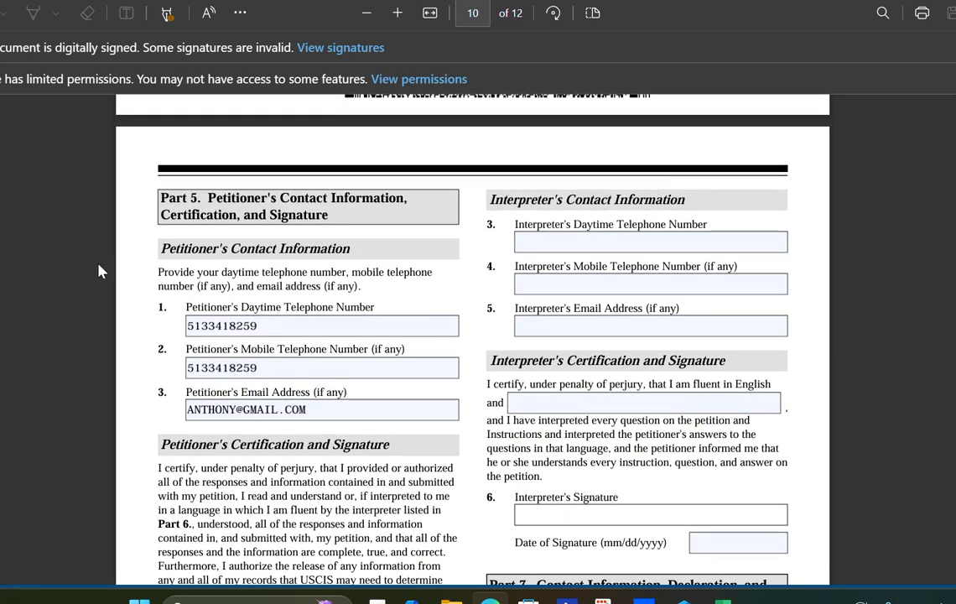
click(211, 326)
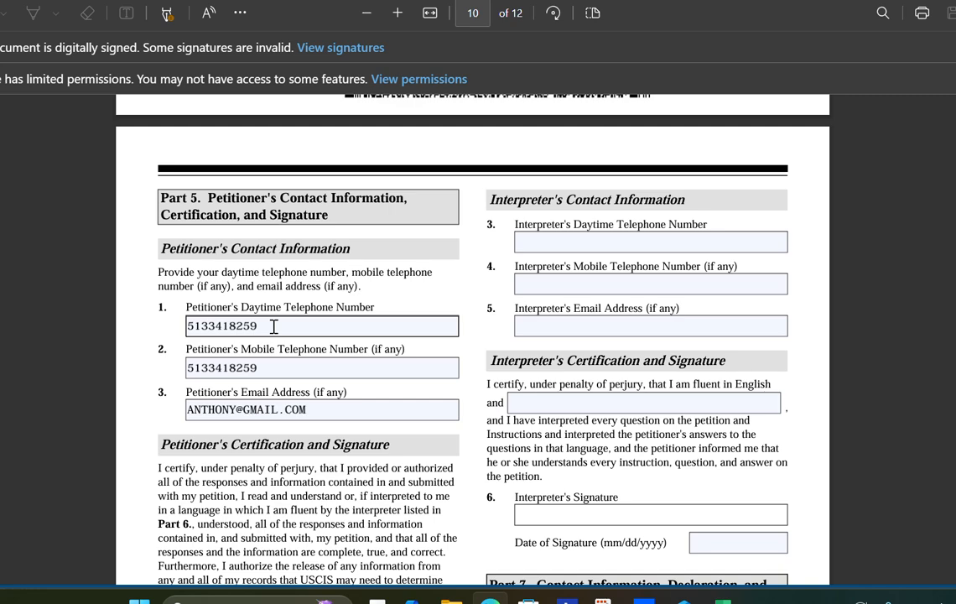
click(335, 405)
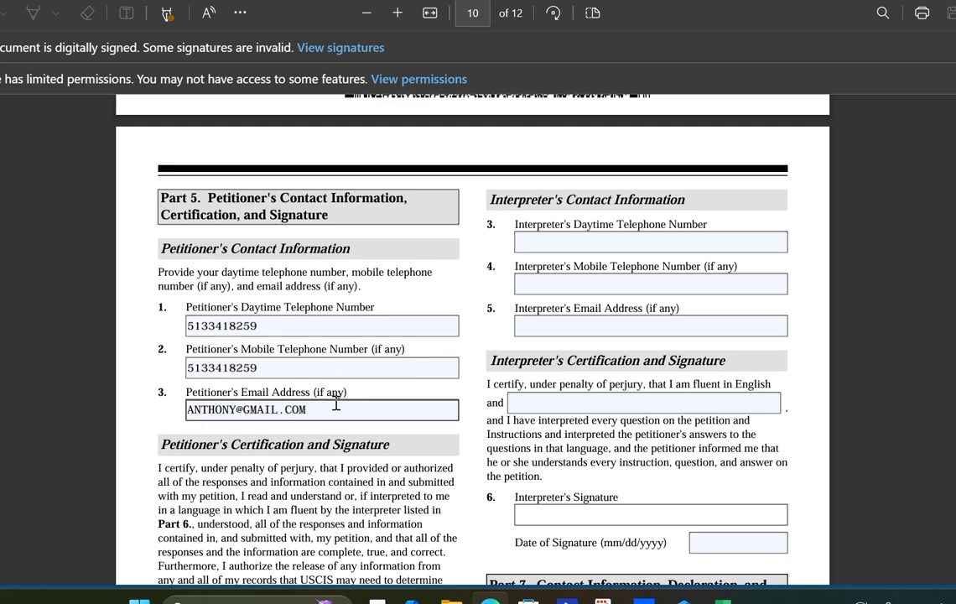
- Scroll through the blank interpreter and preparer sections, Parts 6 and 7, to page 11
scroll(336, 405, down, 1)
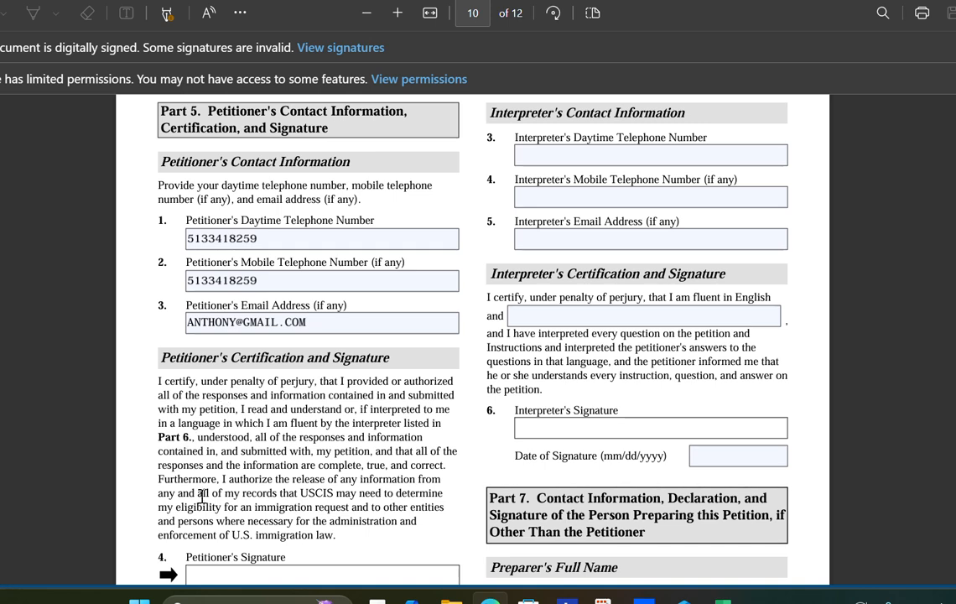
scroll(184, 470, down, 1)
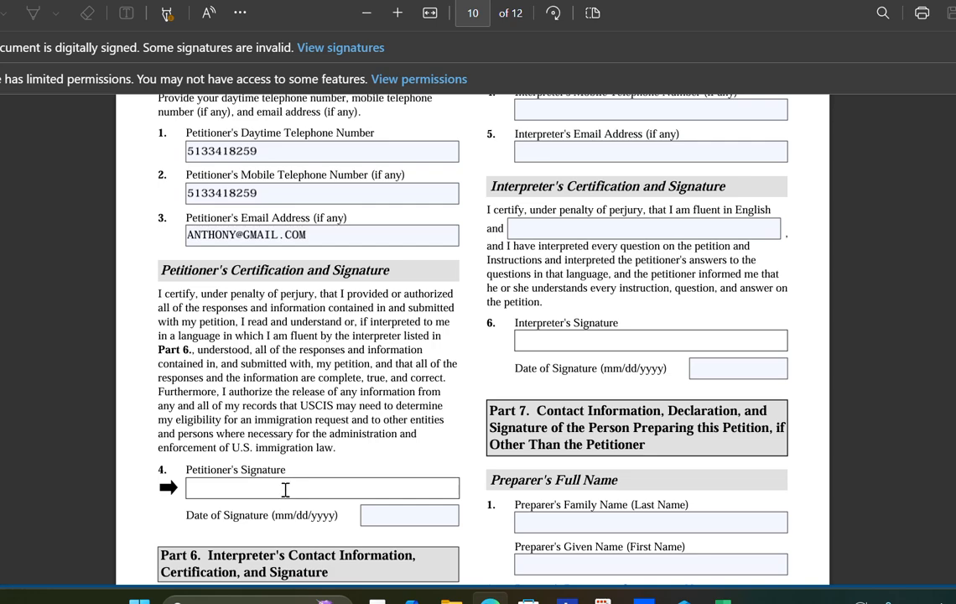
scroll(285, 490, down, 3)
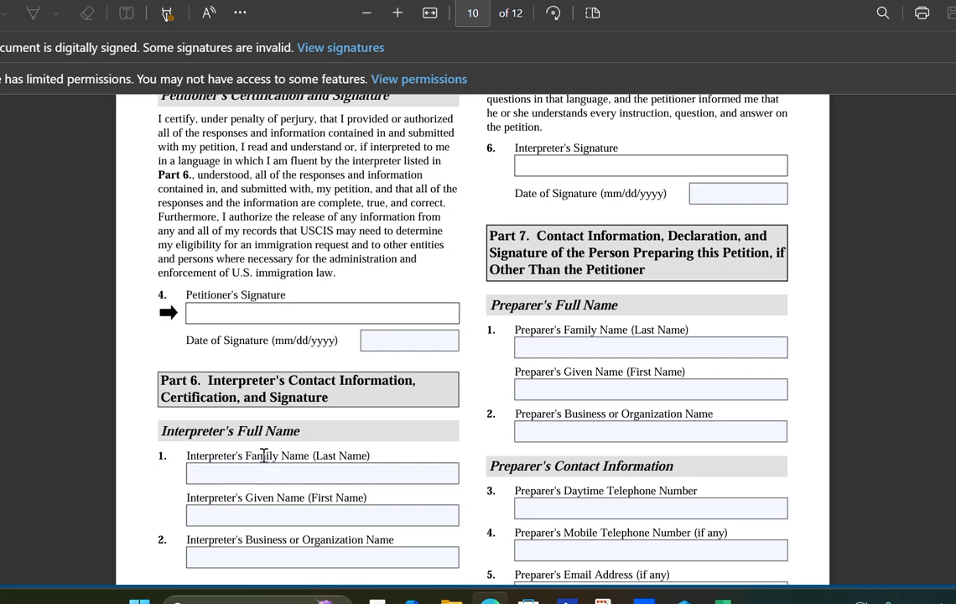
scroll(287, 475, down, 3)
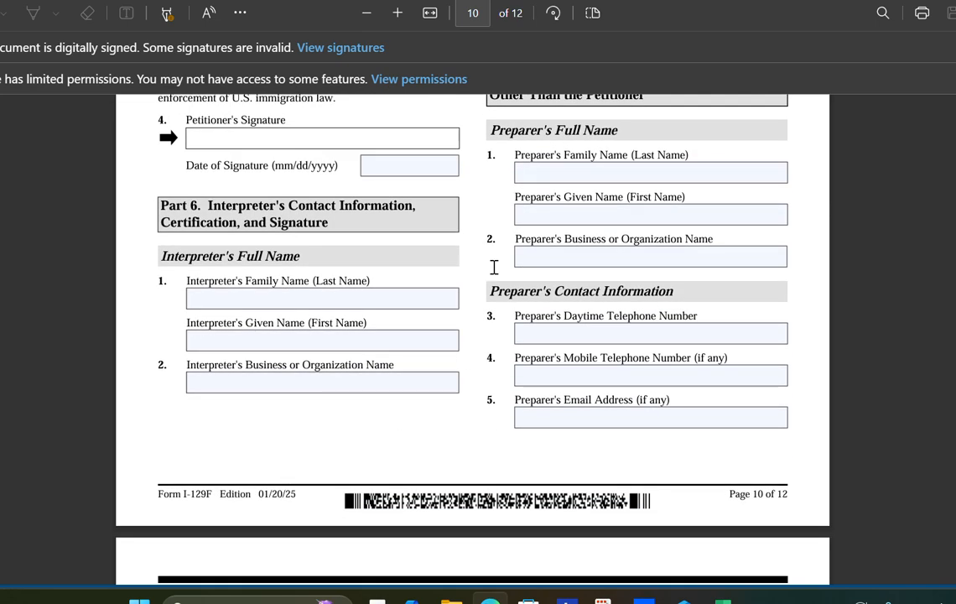
scroll(495, 276, up, 8)
scroll(517, 238, up, 2)
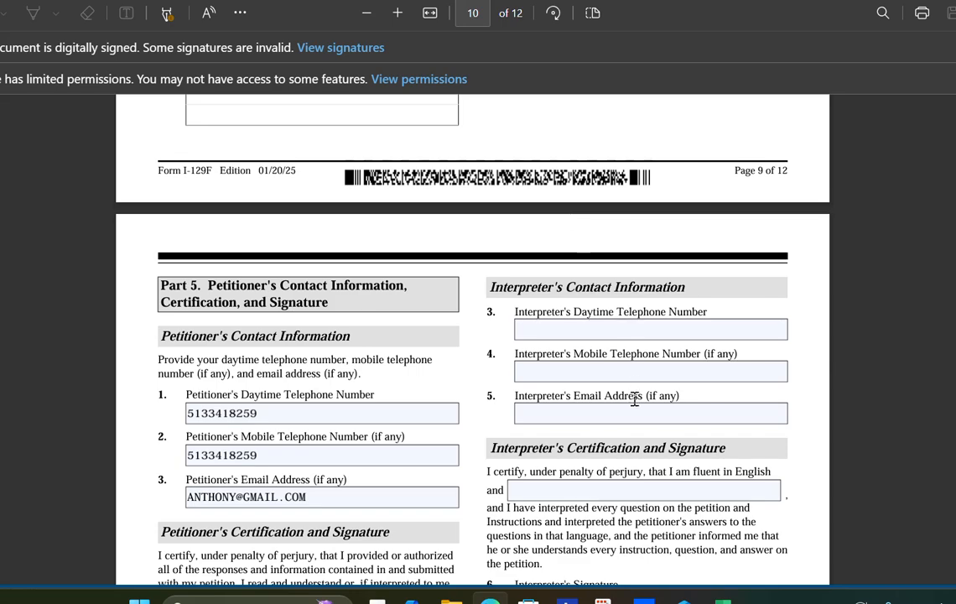
scroll(690, 412, down, 1)
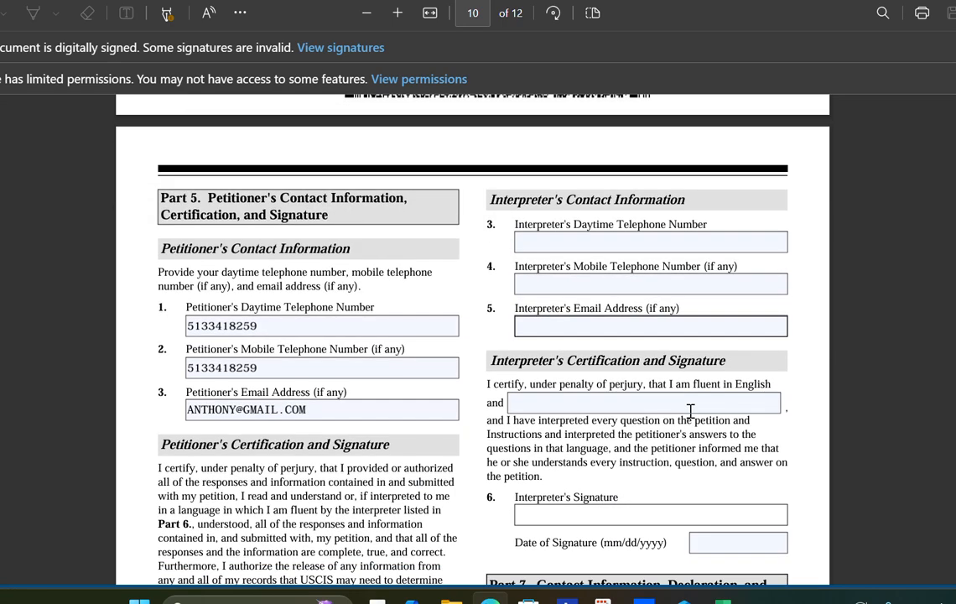
scroll(655, 324, down, 2)
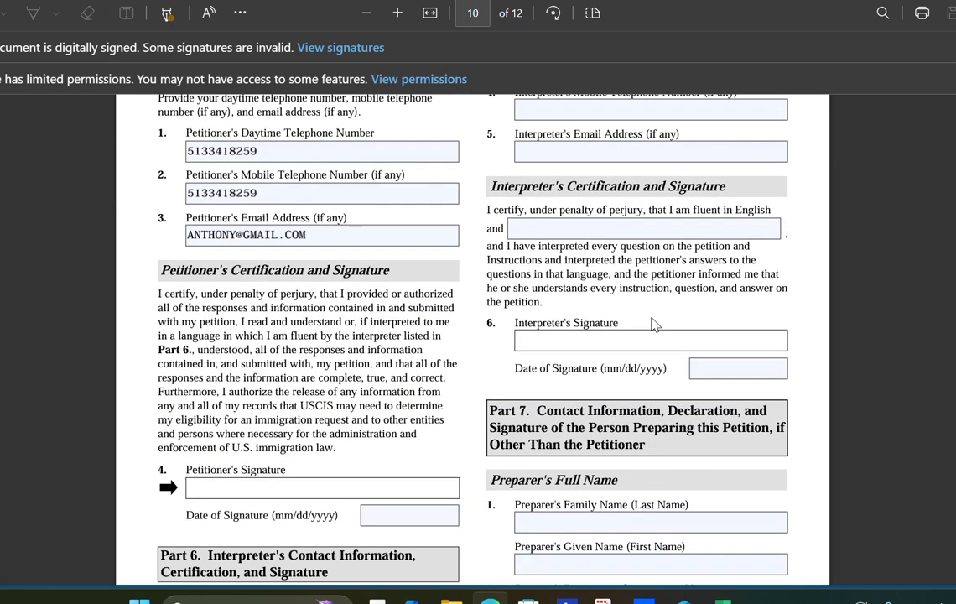
scroll(655, 324, down, 1)
scroll(645, 325, down, 1)
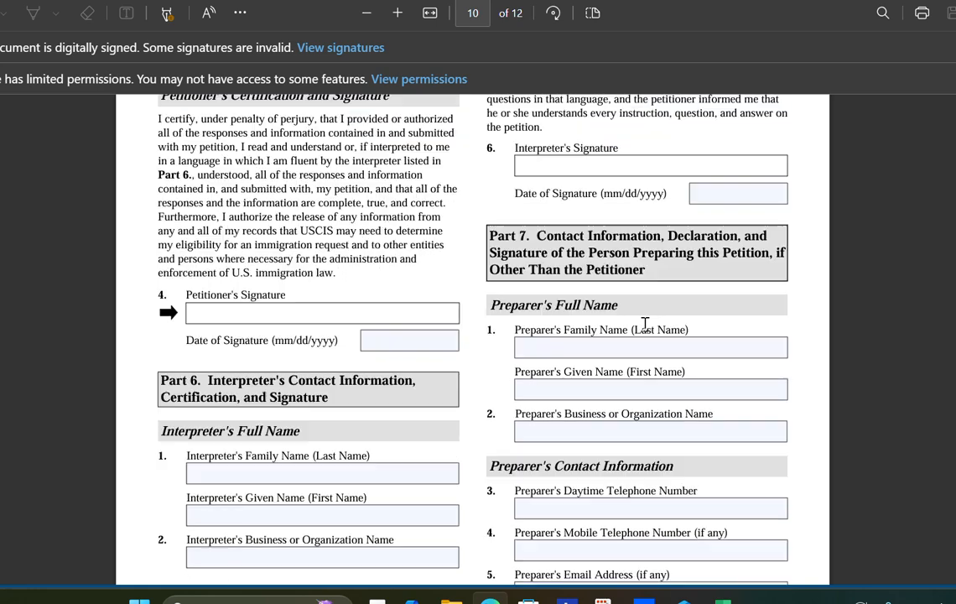
scroll(645, 325, down, 2)
scroll(640, 326, down, 1)
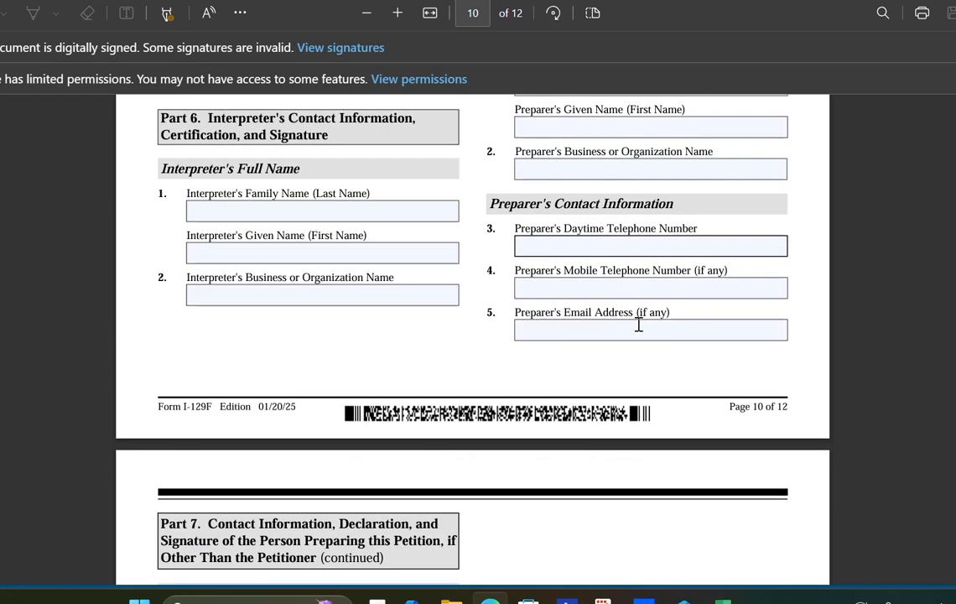
scroll(639, 325, down, 1)
scroll(532, 348, down, 1)
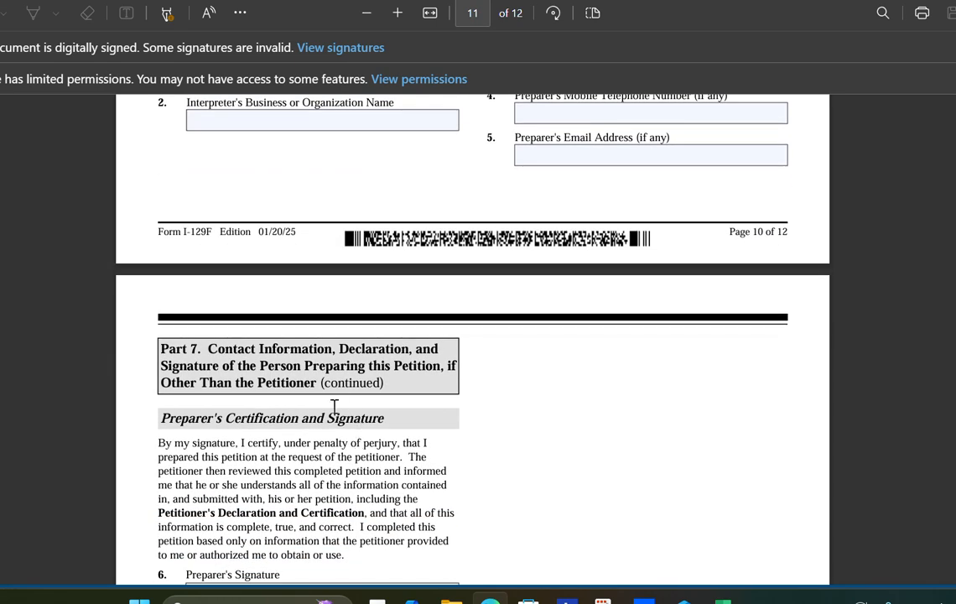
- Scroll through page 11 and Part 8 Additional Information down to the Page 12 of 12 footer
scroll(335, 403, down, 1)
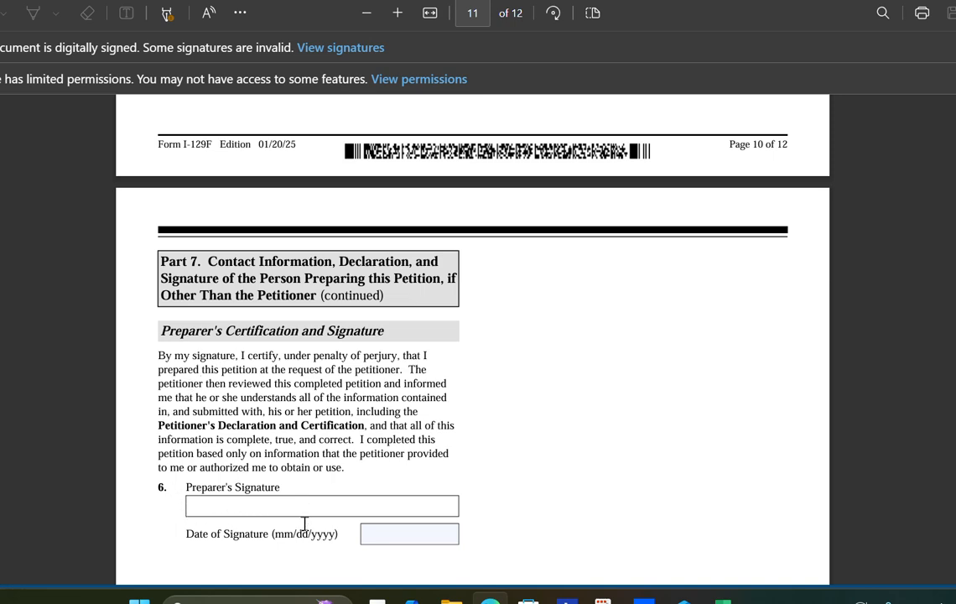
scroll(380, 523, down, 5)
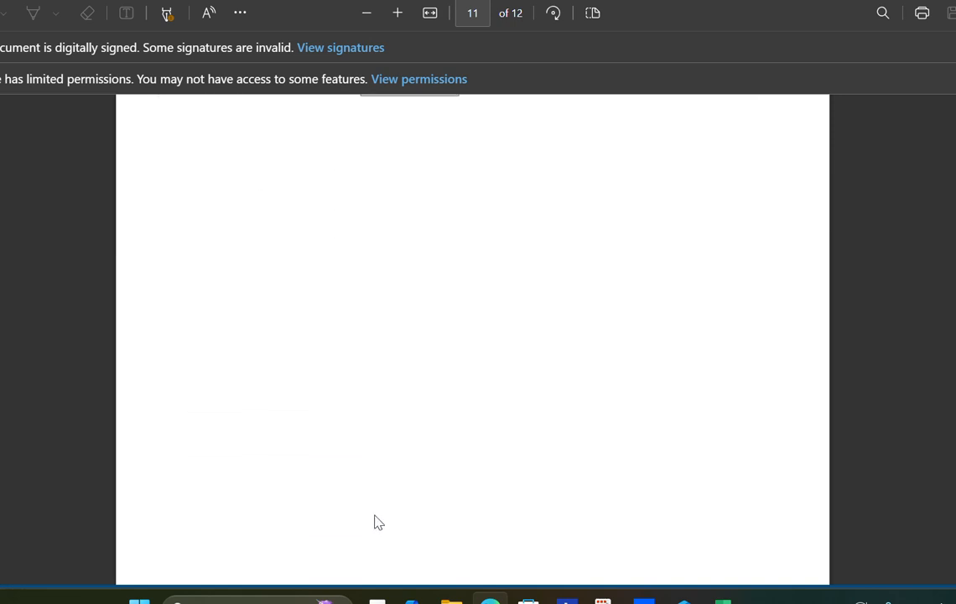
scroll(375, 523, down, 5)
scroll(373, 493, down, 1)
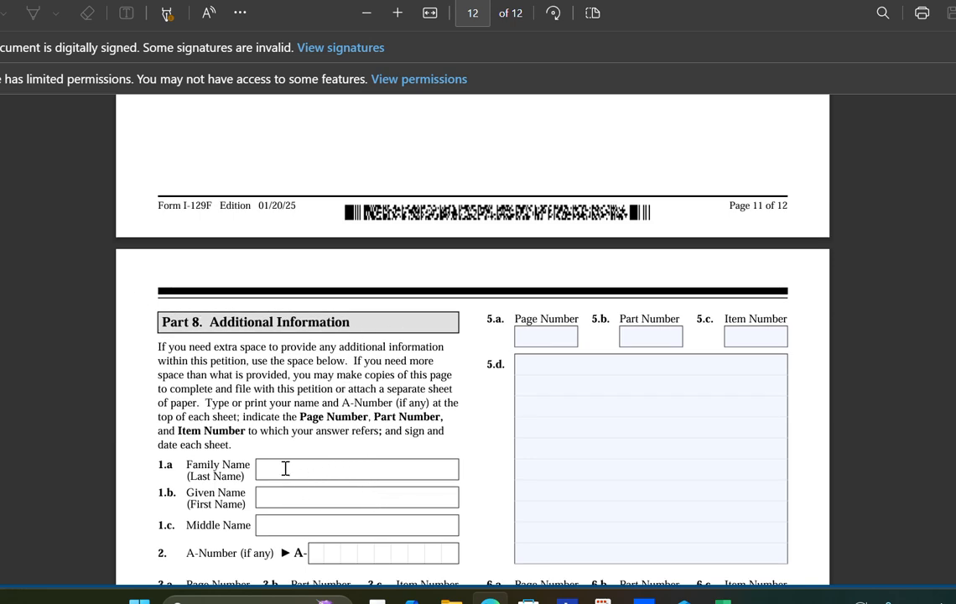
drag(234, 375, 236, 389)
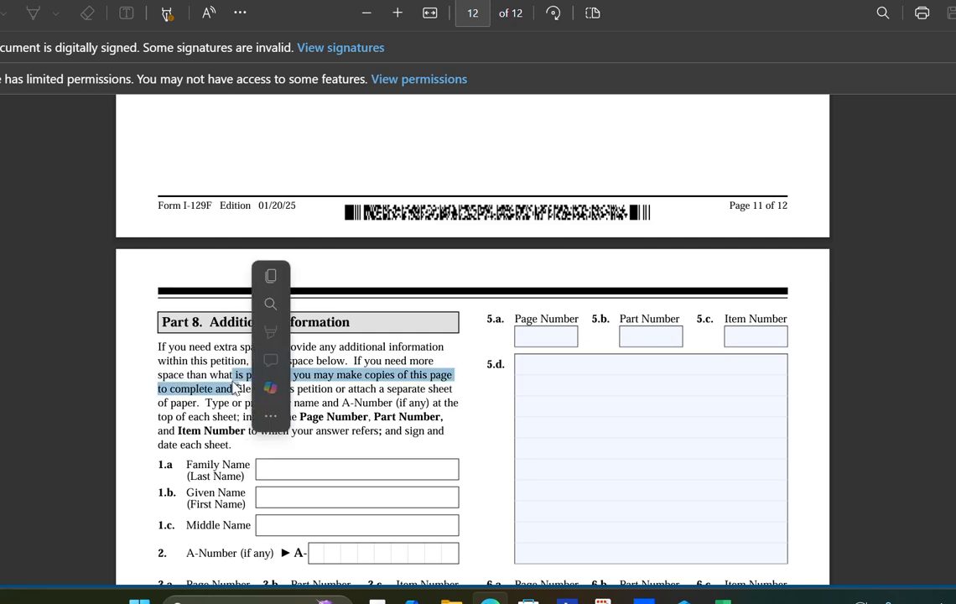
scroll(472, 393, down, 2)
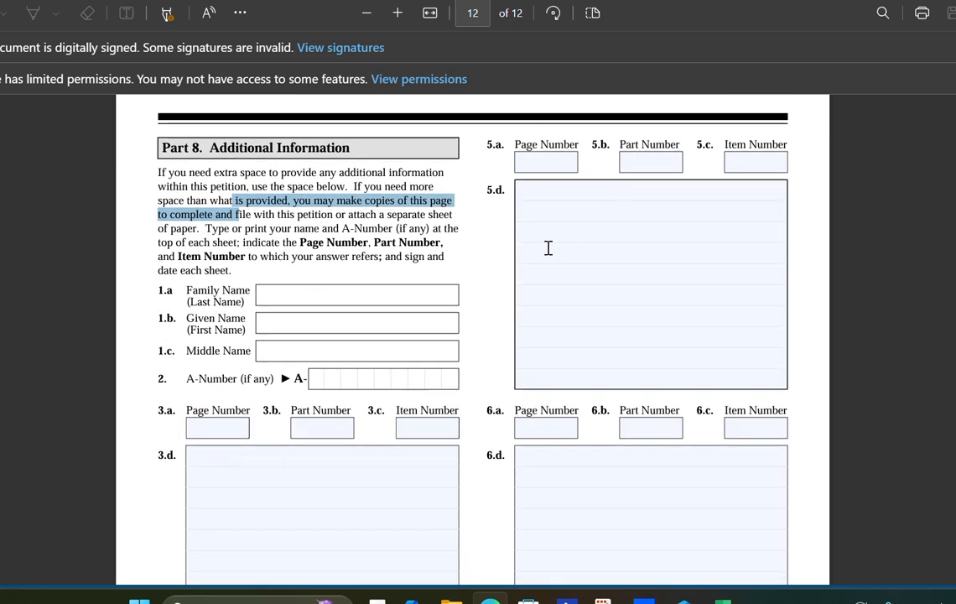
scroll(555, 235, down, 2)
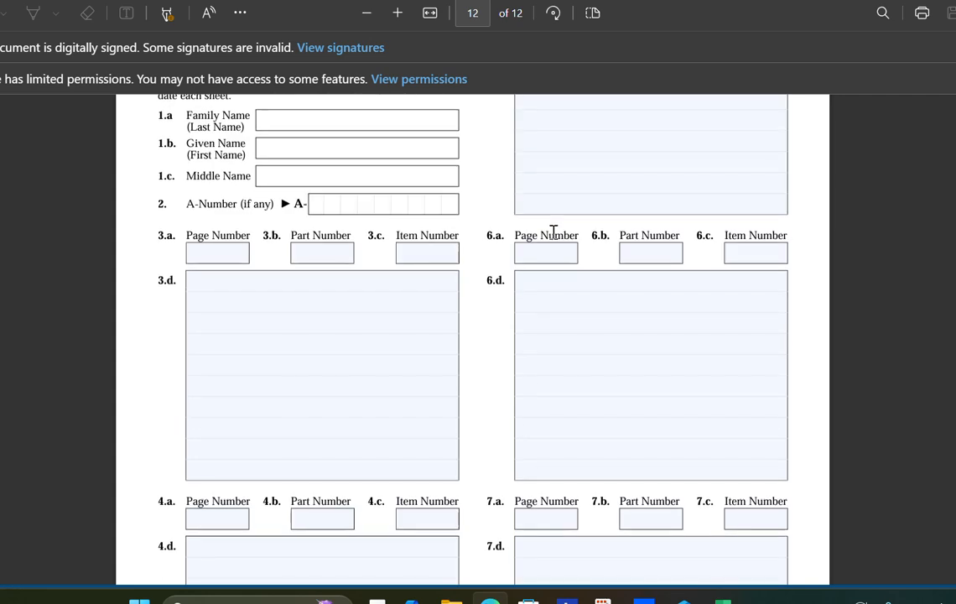
scroll(554, 232, down, 3)
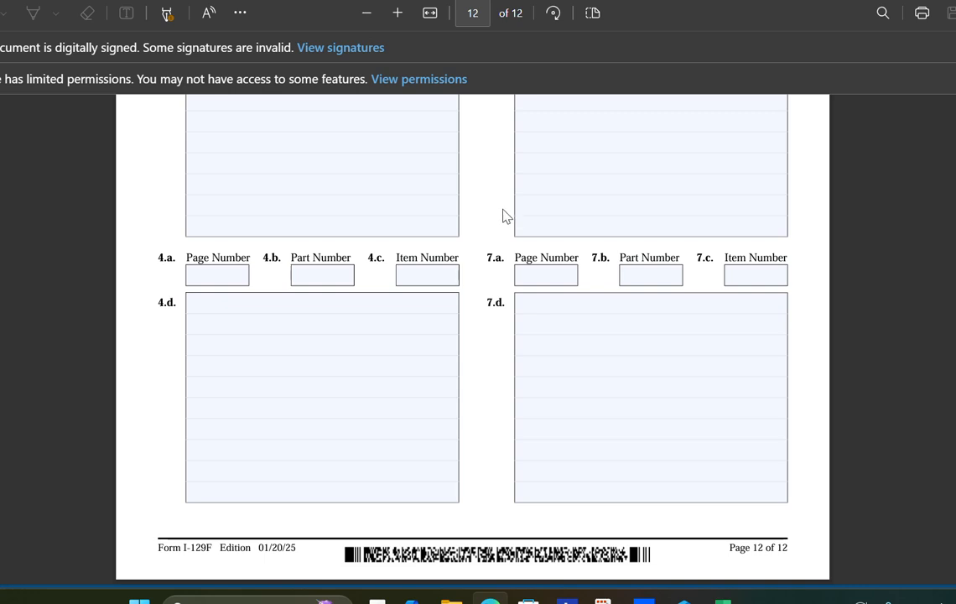
scroll(504, 219, up, 1)
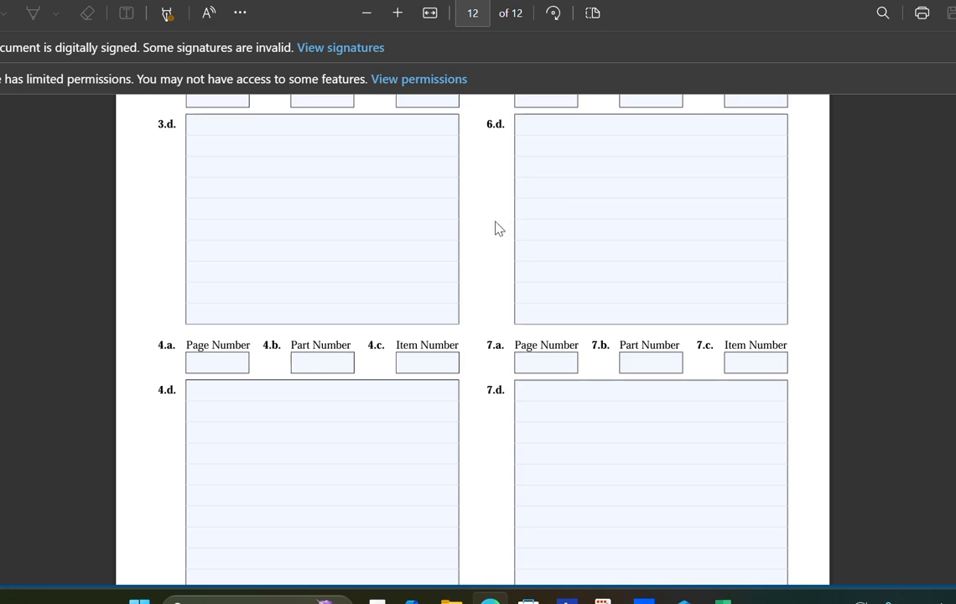
scroll(499, 228, up, 4)
scroll(517, 230, up, 3)
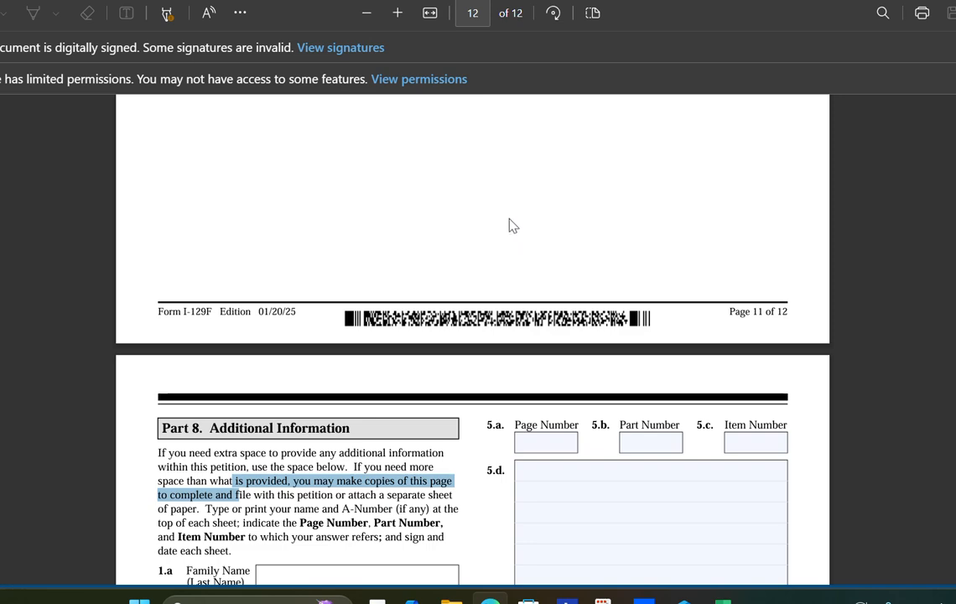
scroll(514, 227, down, 8)
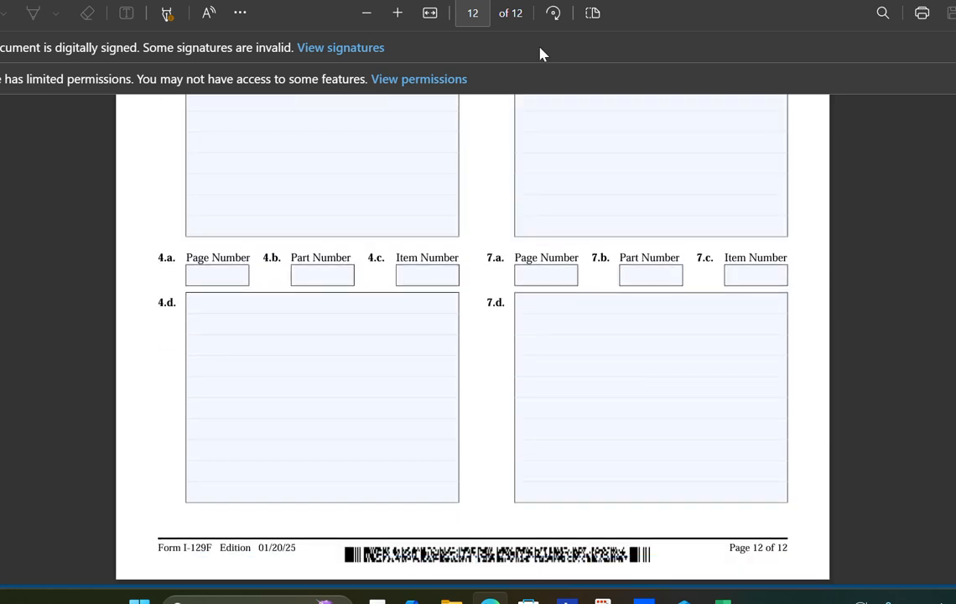